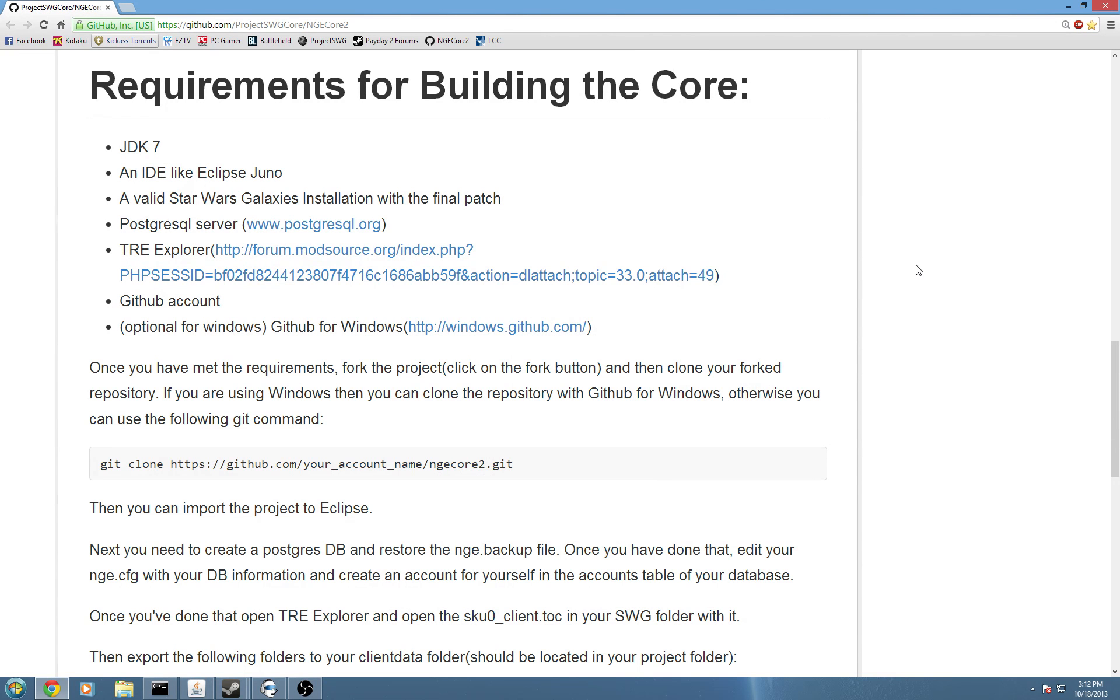
# Highlight JDK 7 as the first build requirement in the NGECore2 readme.
pyautogui.moveTo(117, 148); pyautogui.dragTo(178, 144)
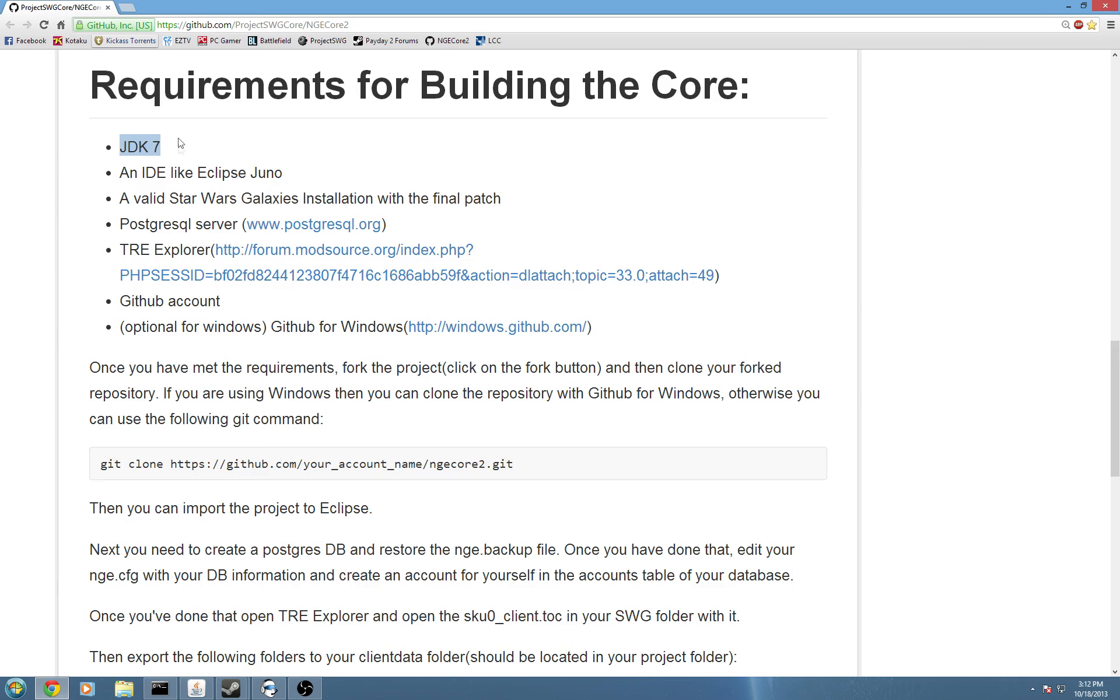
pyautogui.click(125, 8)
# Search 'jdk 7' in a new tab and open Oracle's JDK 7 downloads page.
pyautogui.click(376, 311)
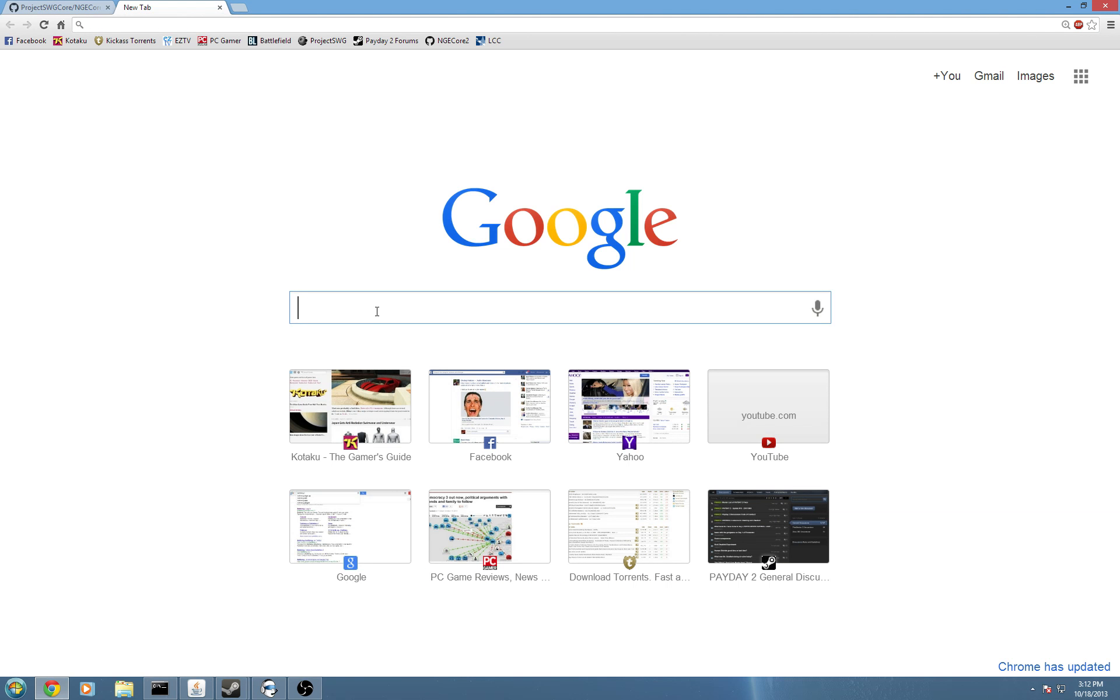
pyautogui.write('jd')
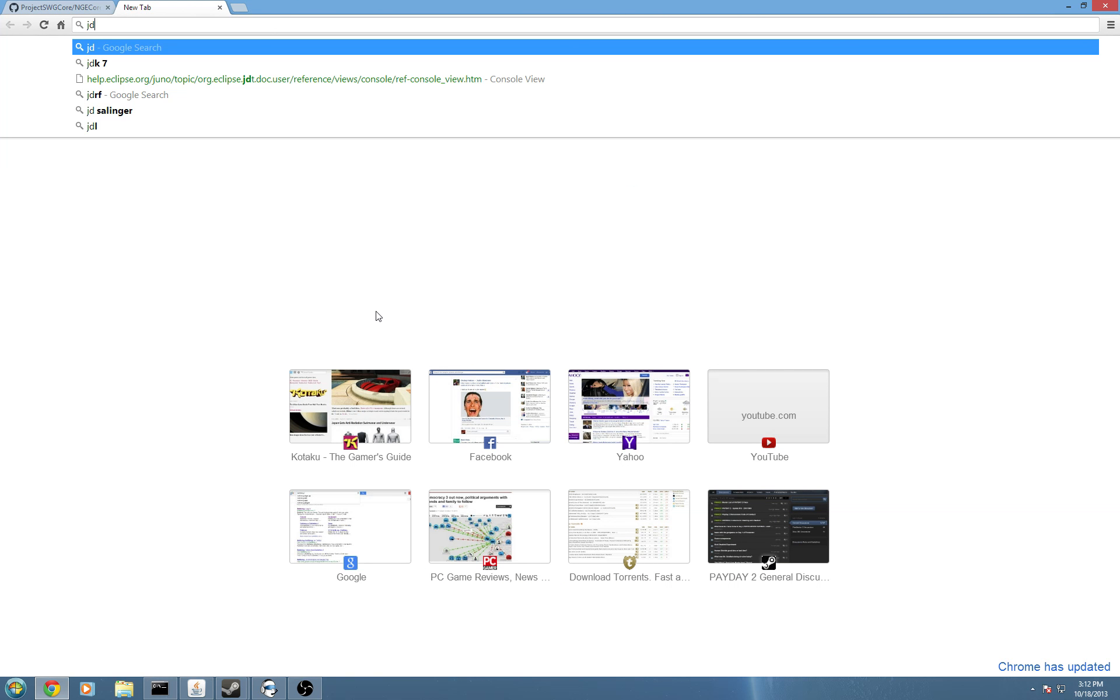
pyautogui.write('k 7')
pyautogui.press('Return')
pyautogui.click(396, 216)
# Accept Oracle's licence, download jdk-7u45-windows-x64.exe, and close the Oracle tab.
pyautogui.scroll(-1, 455, 523)
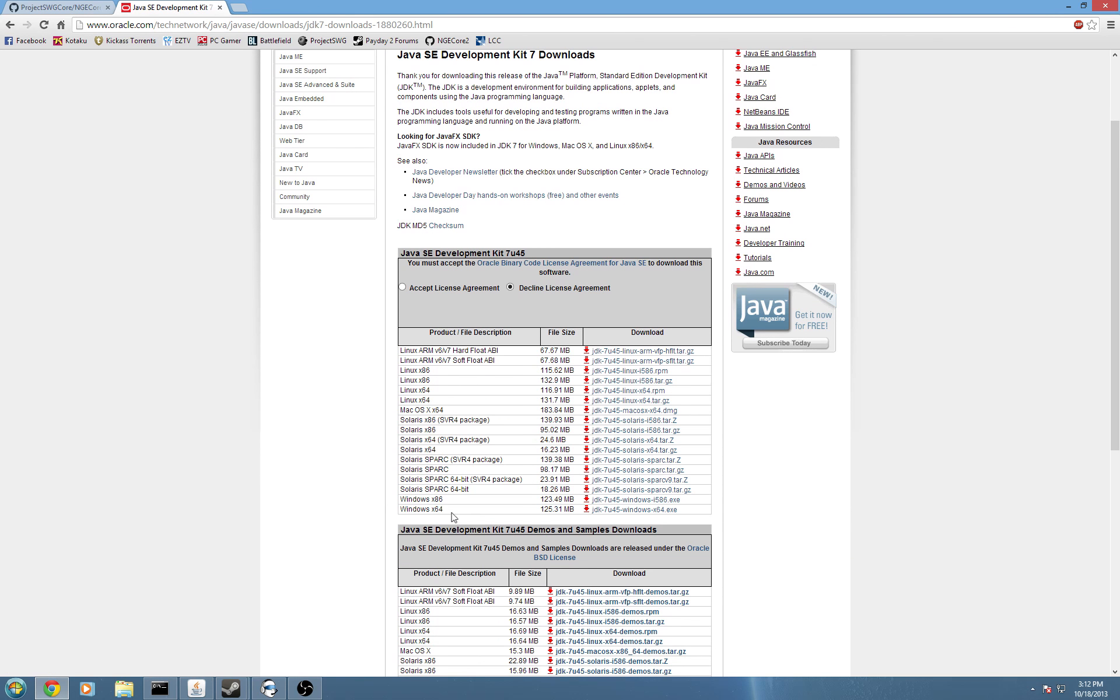
pyautogui.moveTo(452, 514); pyautogui.dragTo(443, 499)
pyautogui.click(464, 507)
pyautogui.click(402, 287)
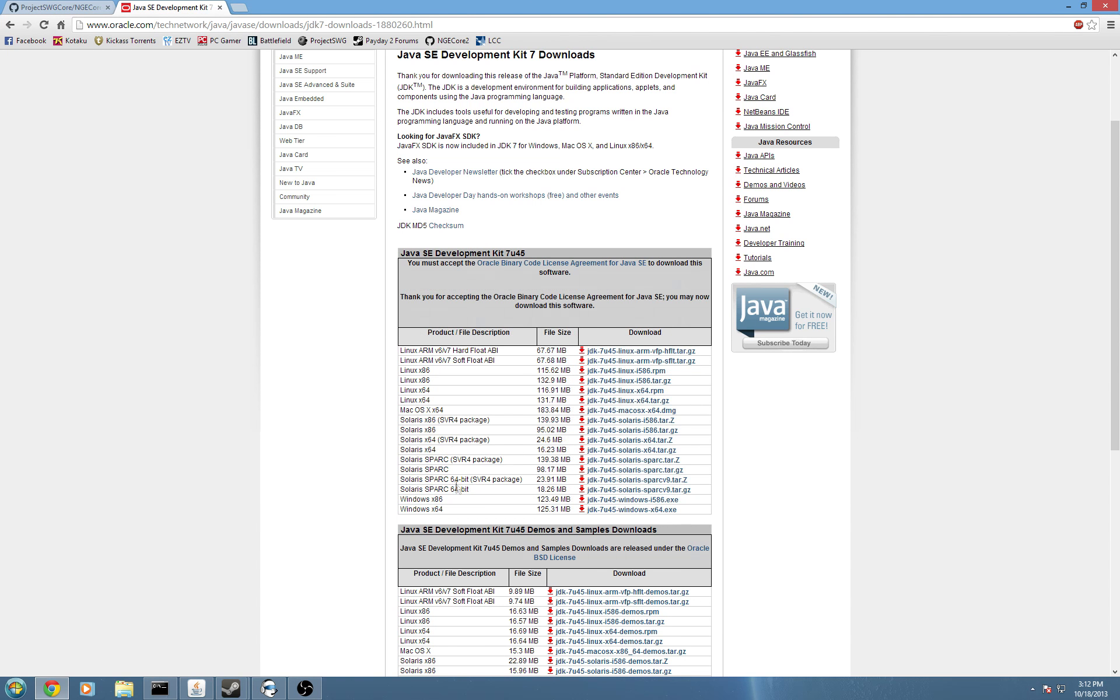
pyautogui.scroll(-3, 437, 404)
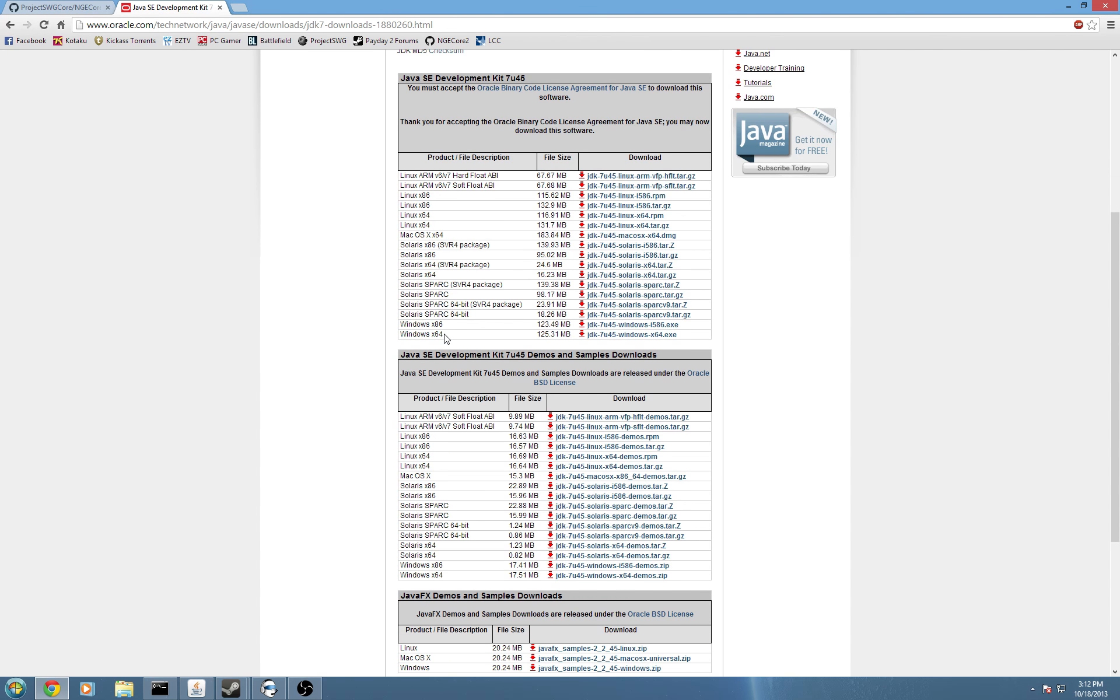
pyautogui.moveTo(453, 326); pyautogui.dragTo(400, 322)
pyautogui.click(375, 327)
pyautogui.click(598, 337)
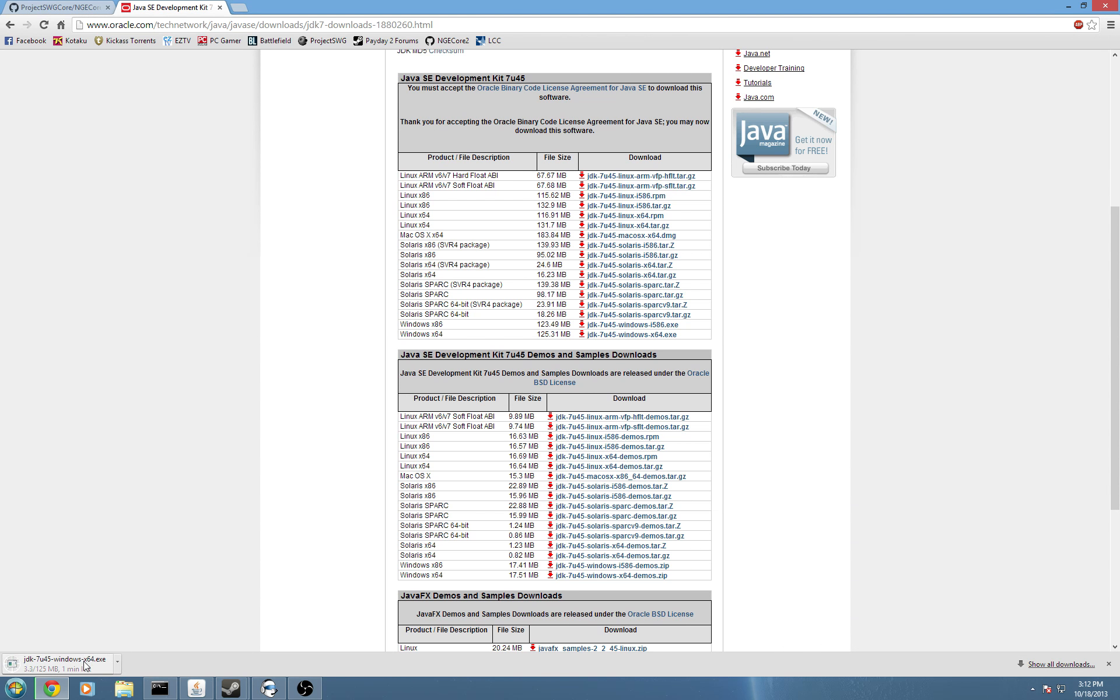
pyautogui.click(1110, 665)
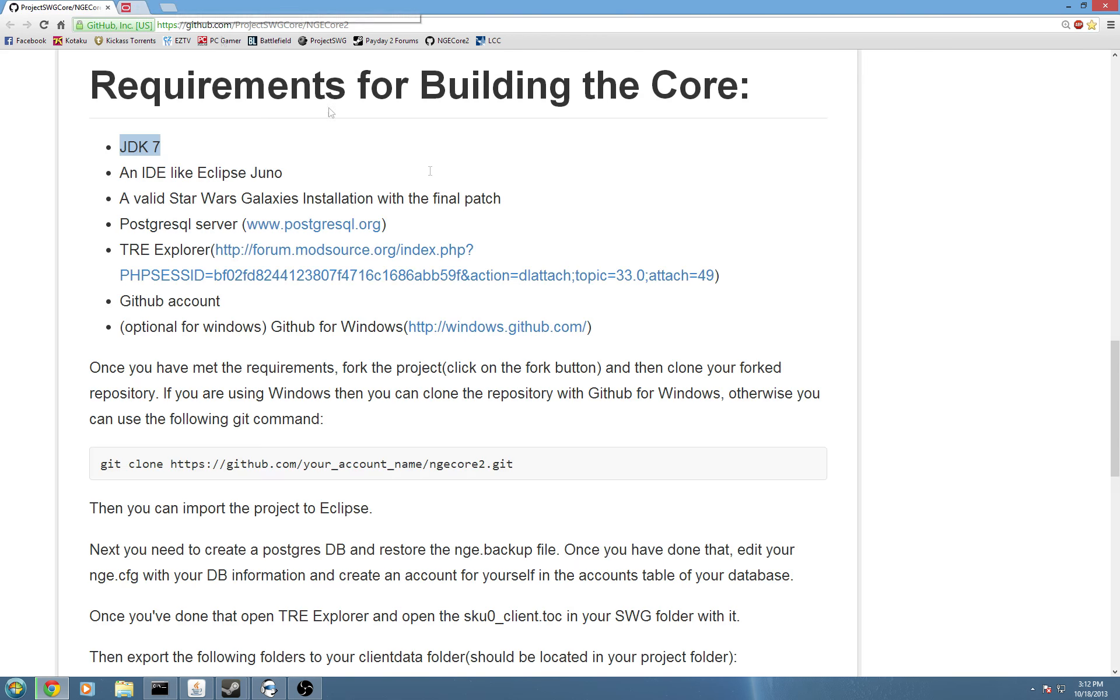
pyautogui.click(548, 217)
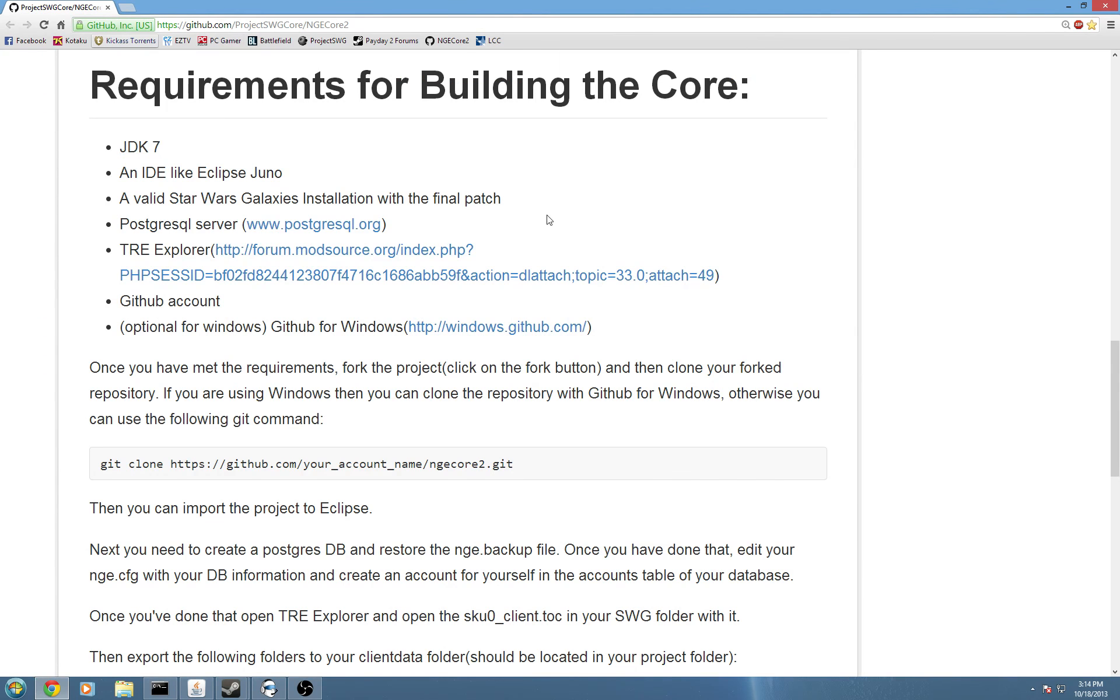
# Highlight the Eclipse Juno requirement and search 'eclipise juno' in a new tab.
pyautogui.moveTo(117, 179); pyautogui.dragTo(301, 175)
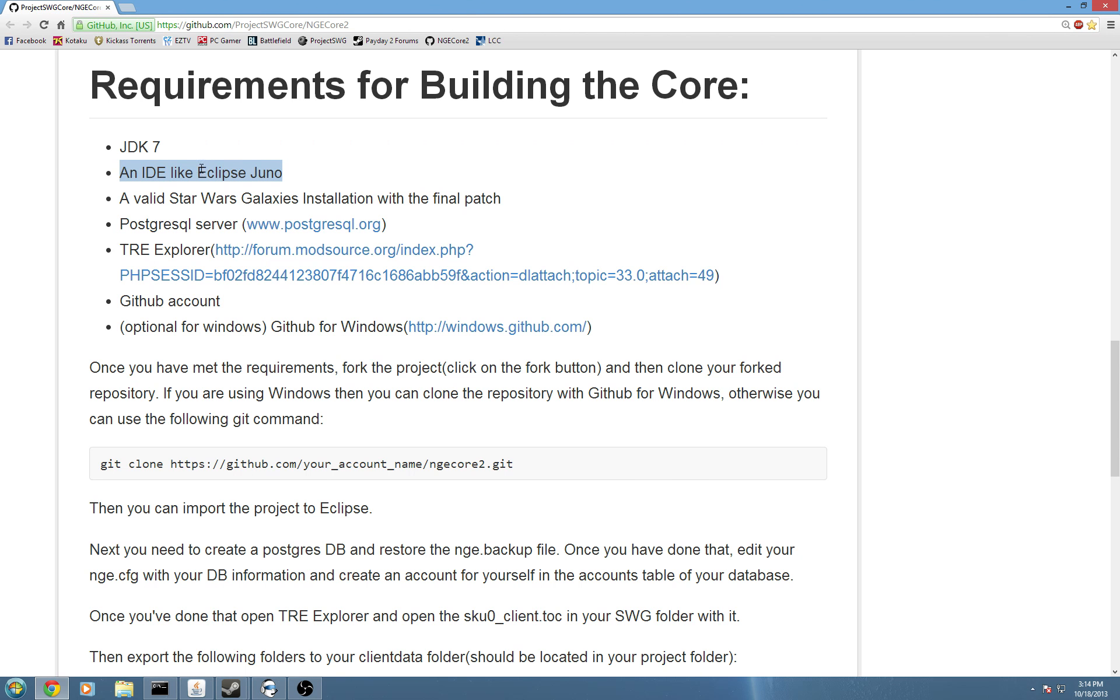
pyautogui.click(317, 184)
pyautogui.click(133, 8)
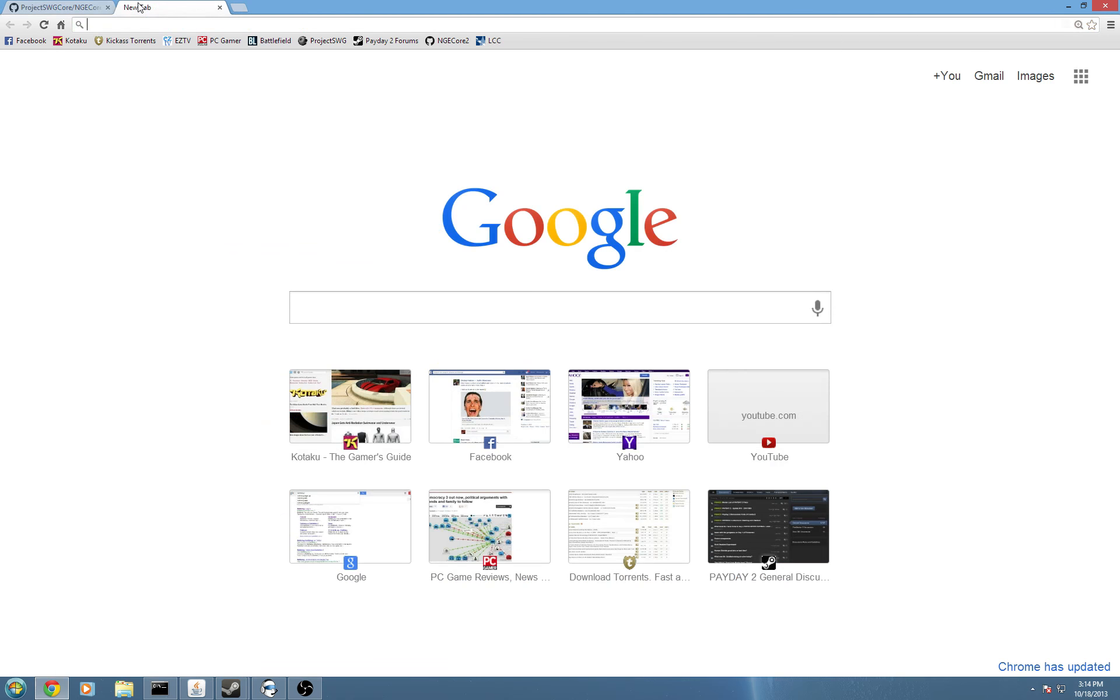
pyautogui.click(298, 304)
pyautogui.write('eclipise')
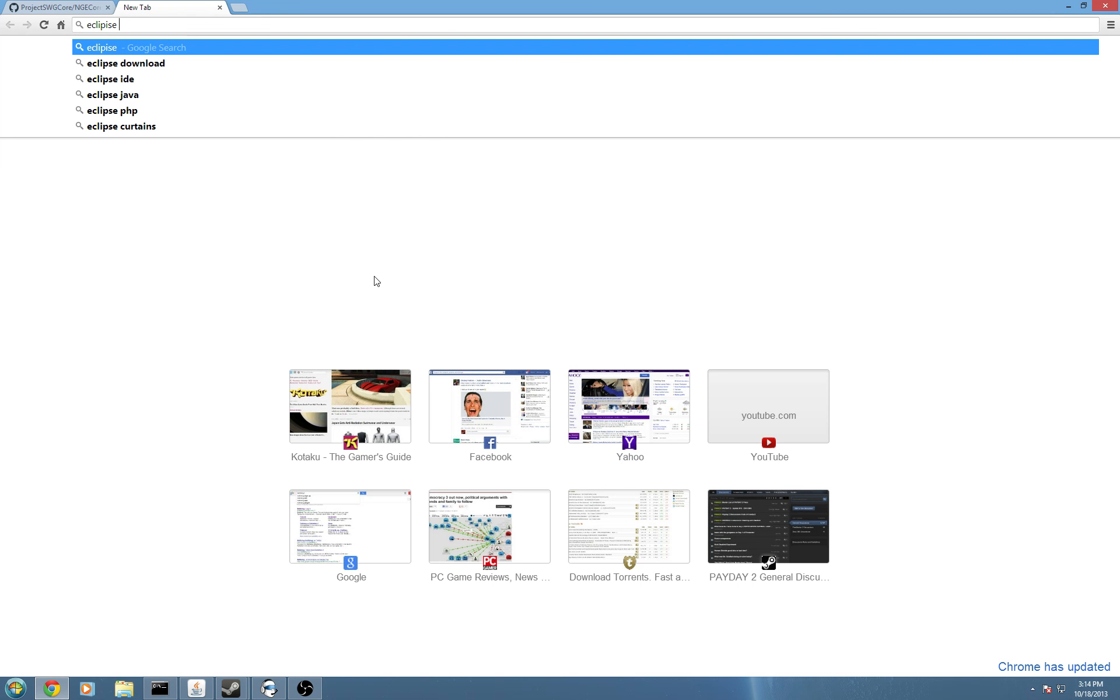
pyautogui.write(' juno')
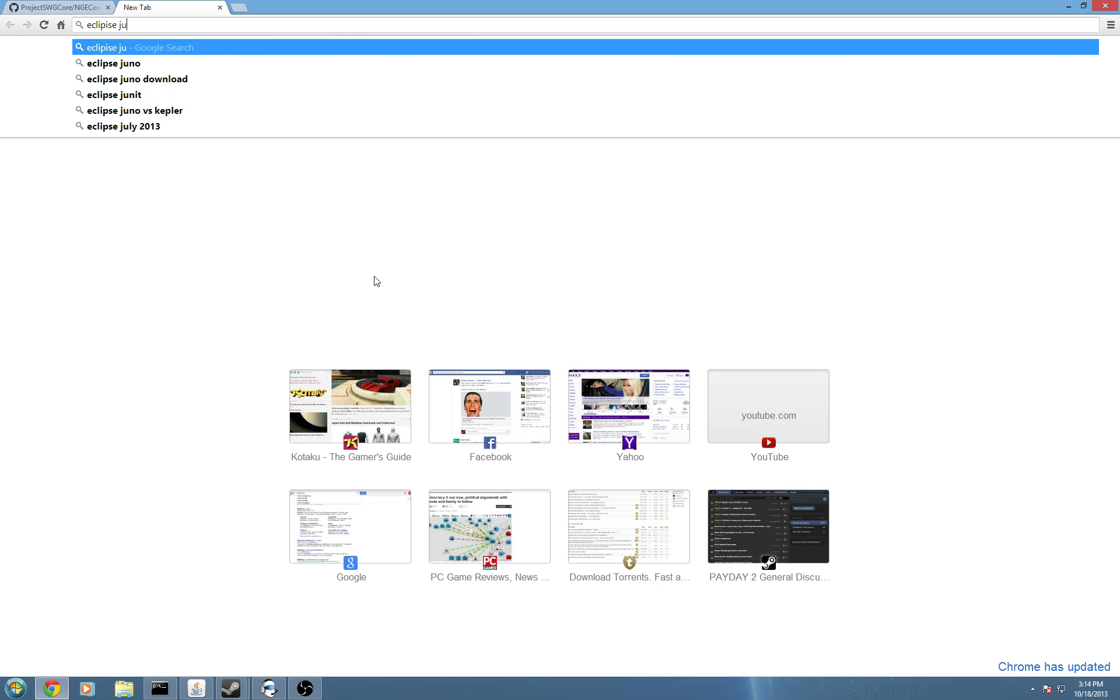
pyautogui.press('Return')
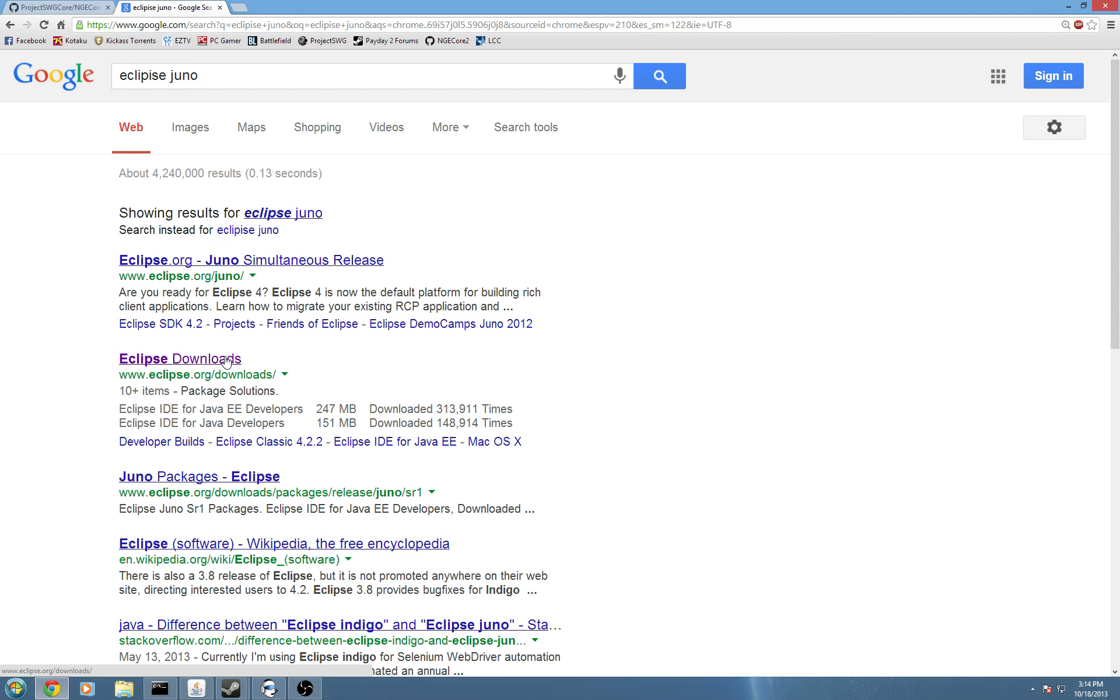
# Download Eclipse Standard 4.3.1 for 64-bit Windows from the Oregon State University mirror.
pyautogui.click(227, 360)
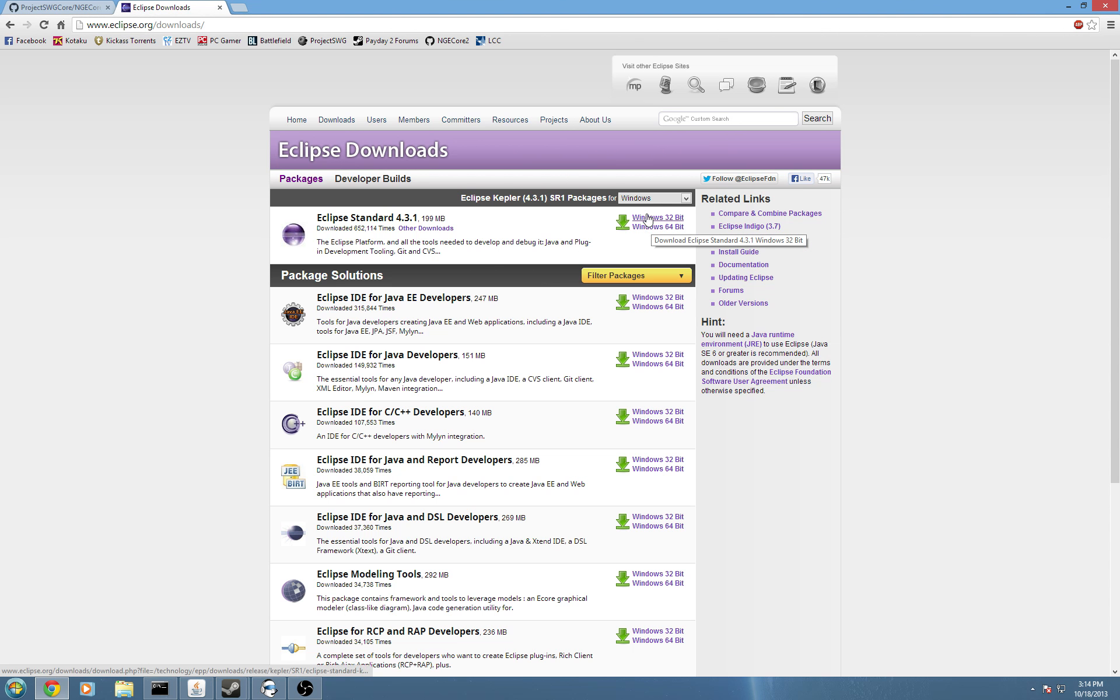
pyautogui.click(647, 234)
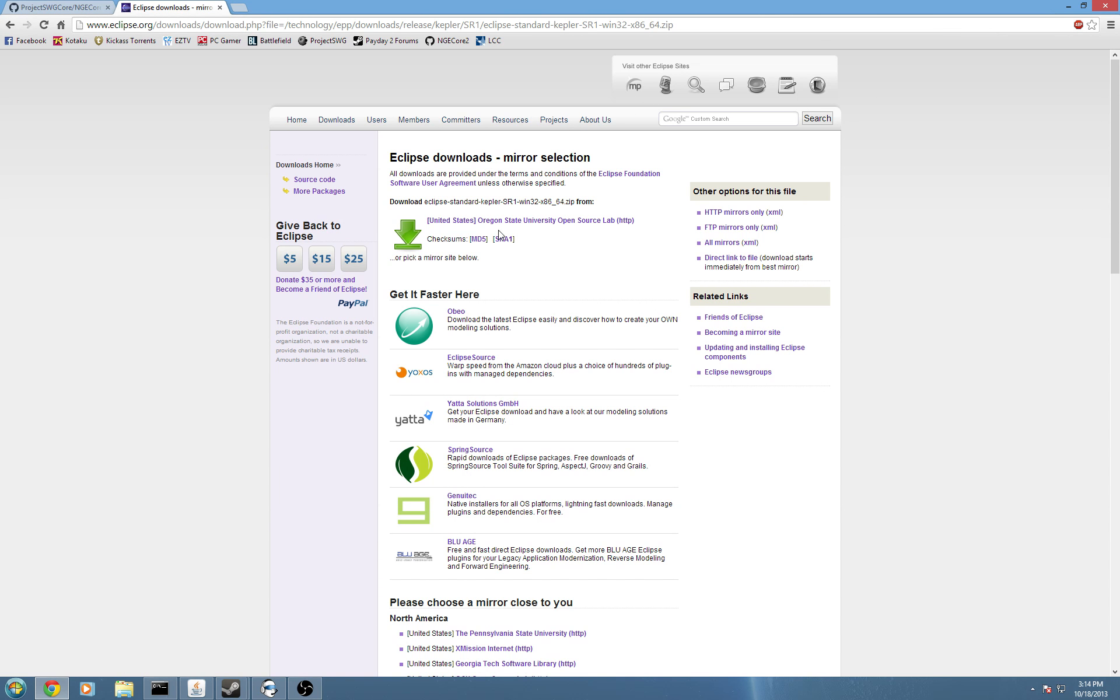
pyautogui.click(435, 221)
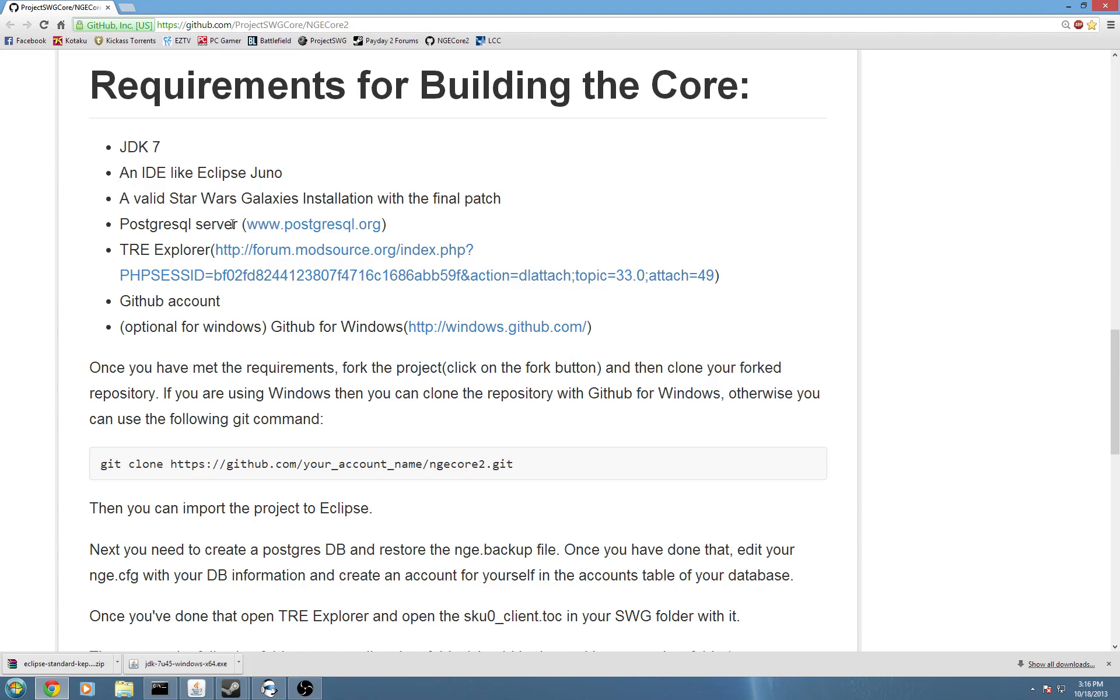
# Go from postgresql.org's Download page to the Windows installers page.
pyautogui.click(275, 231)
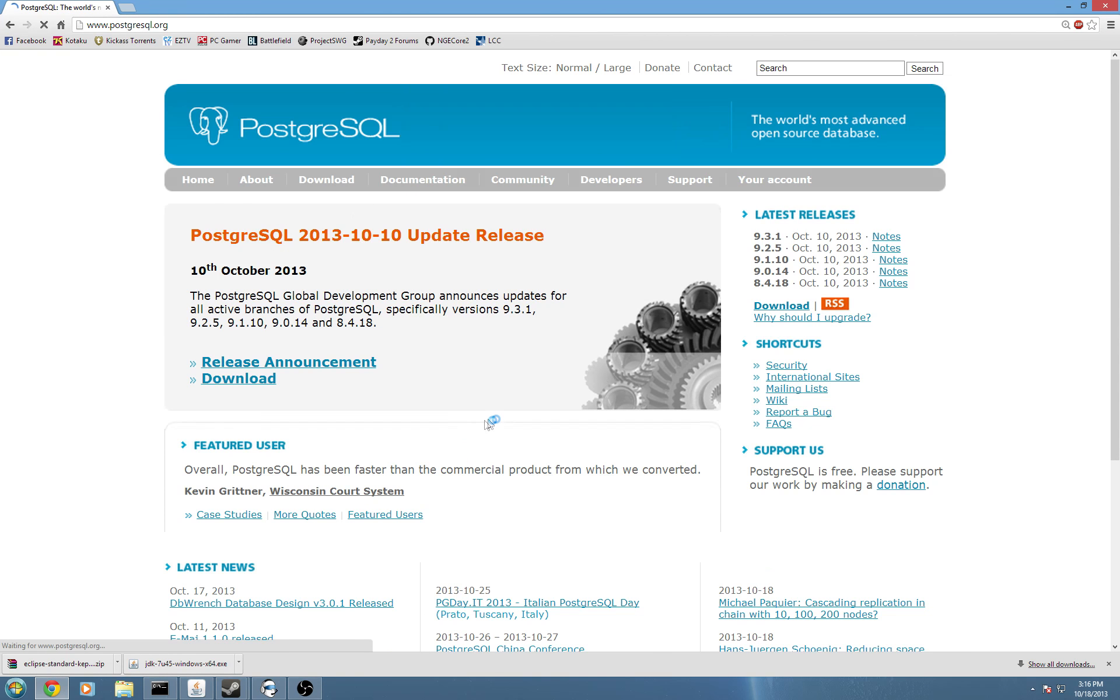
pyautogui.scroll(-1, 362, 394)
pyautogui.click(240, 322)
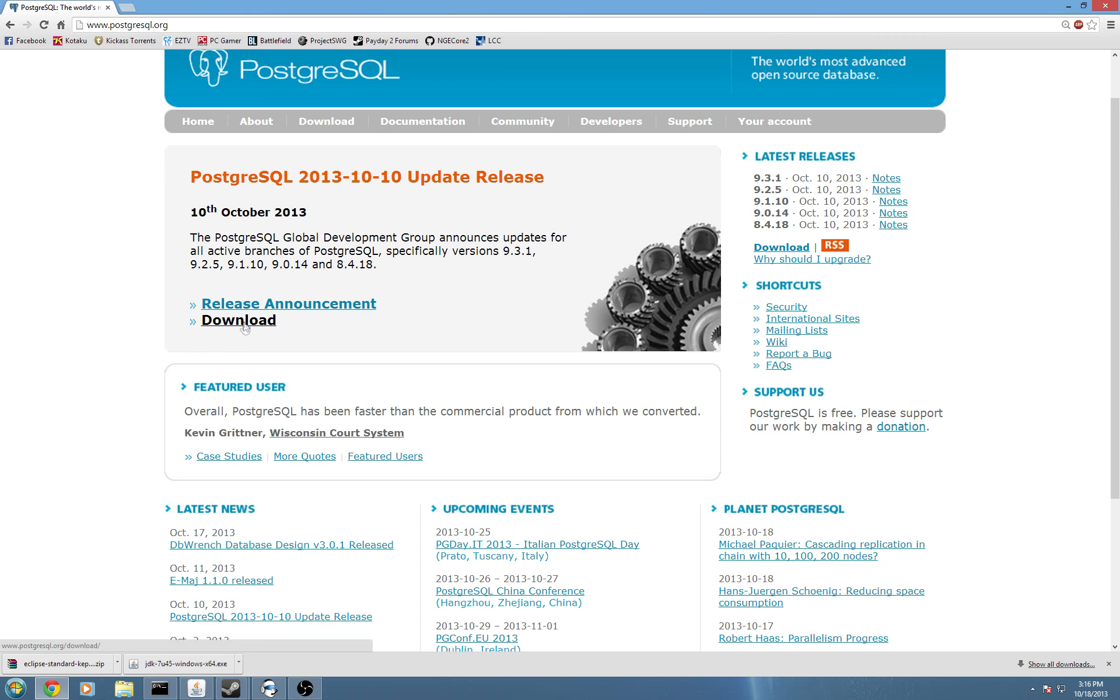
pyautogui.scroll(-2, 437, 462)
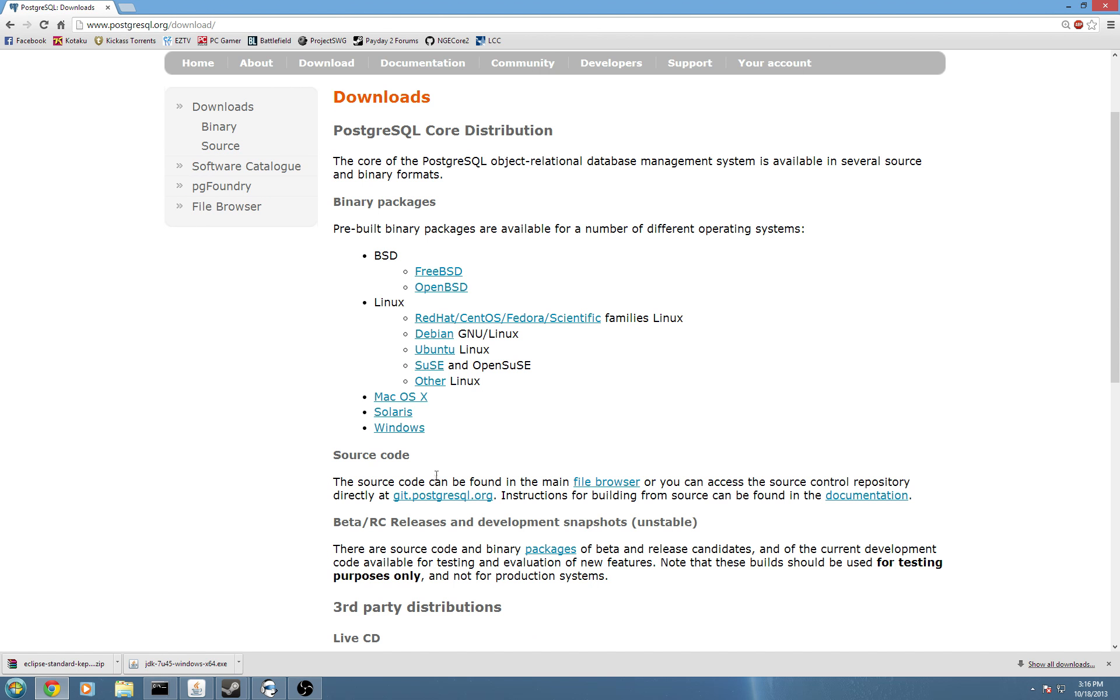
pyautogui.click(415, 430)
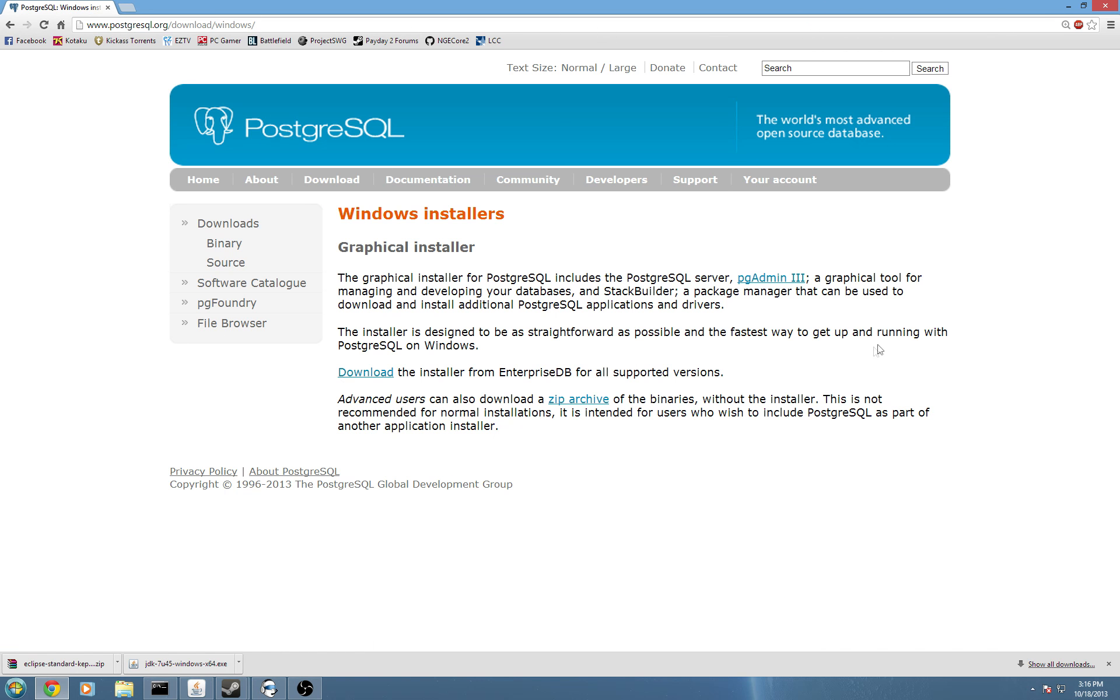
# On EnterpriseDB's downloads, get the Version 9.3.1 Win x86-64 installer.
pyautogui.click(369, 375)
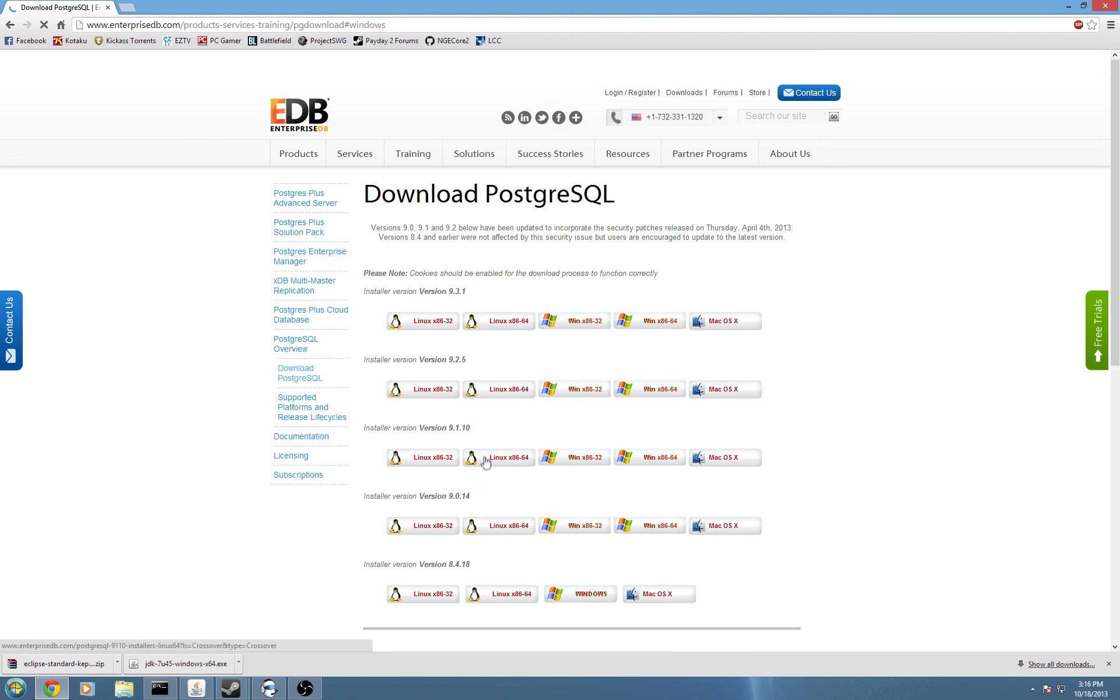
pyautogui.scroll(-1, 488, 455)
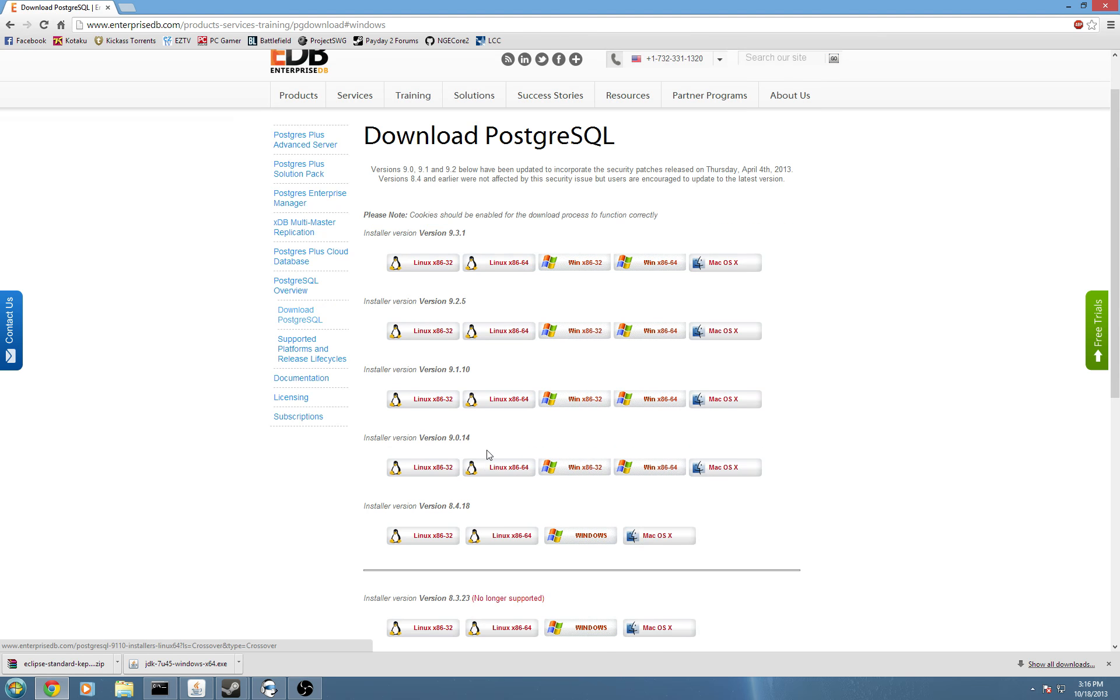
pyautogui.scroll(-1, 592, 519)
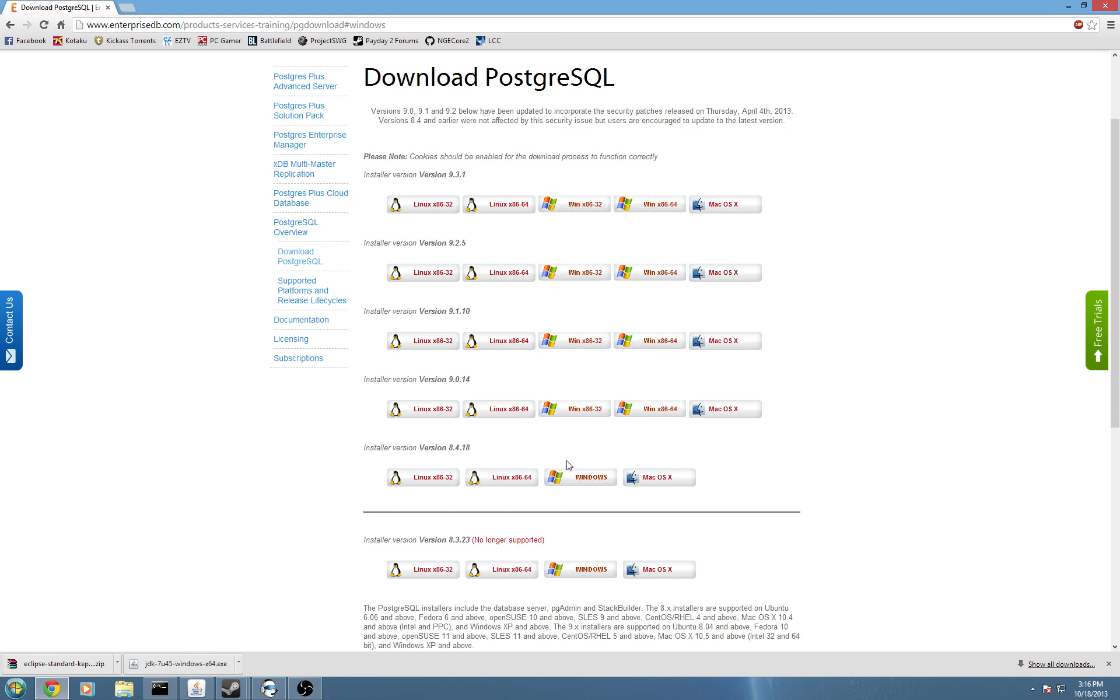
pyautogui.scroll(1, 567, 467)
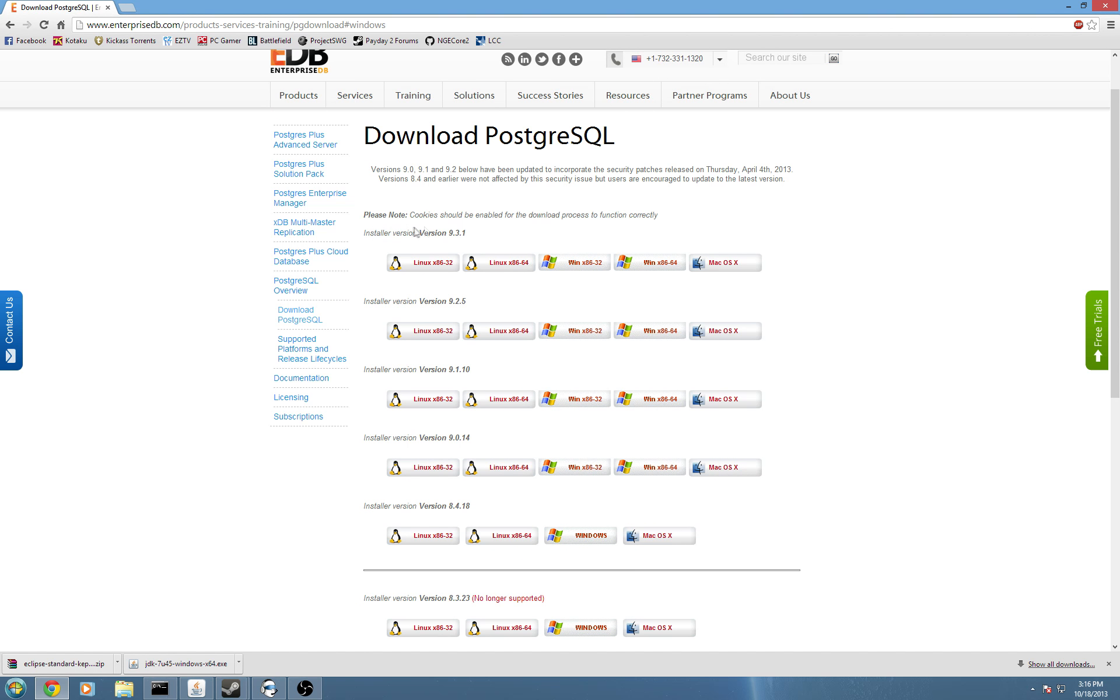
pyautogui.doubleClick(479, 240)
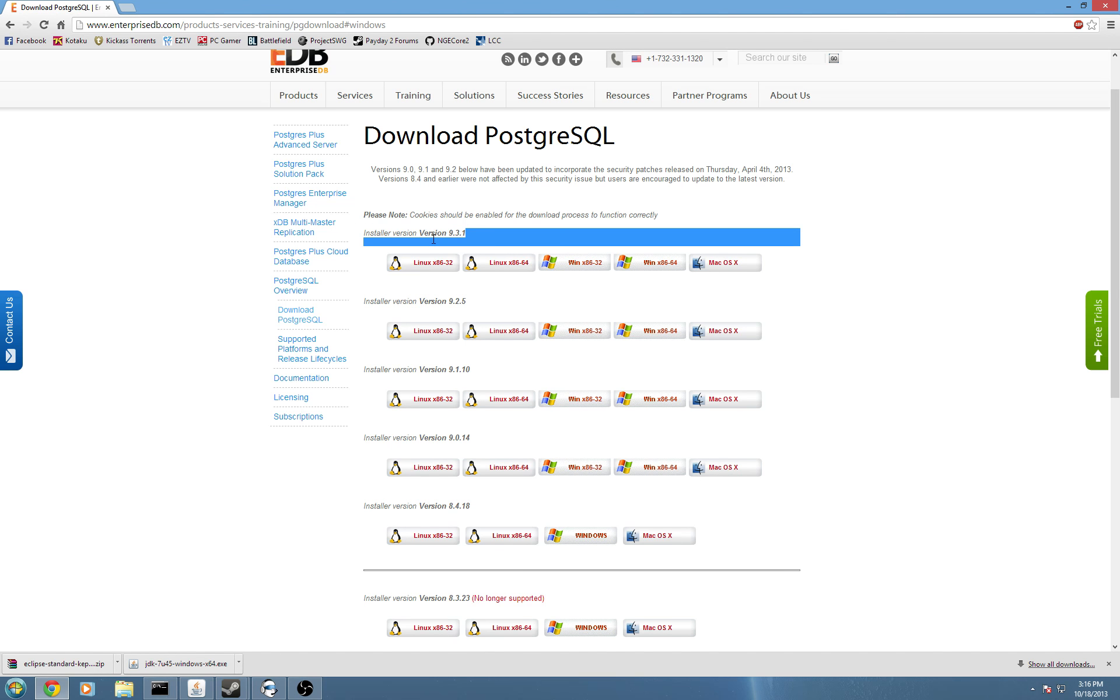
pyautogui.click(650, 267)
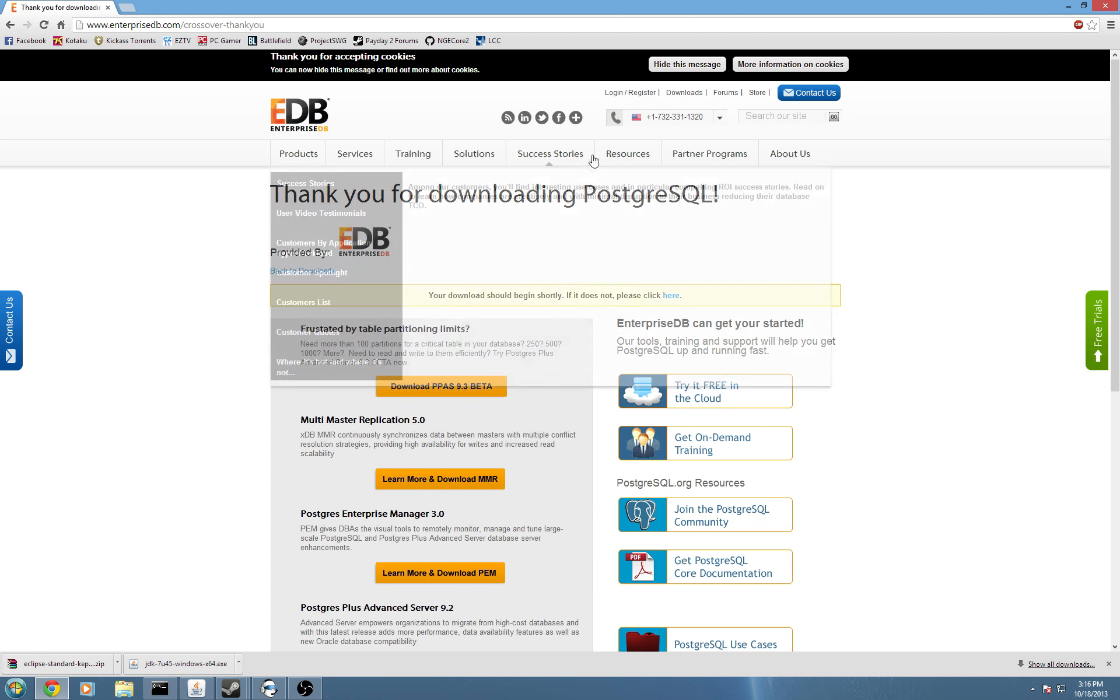
pyautogui.scroll(-4, 484, 432)
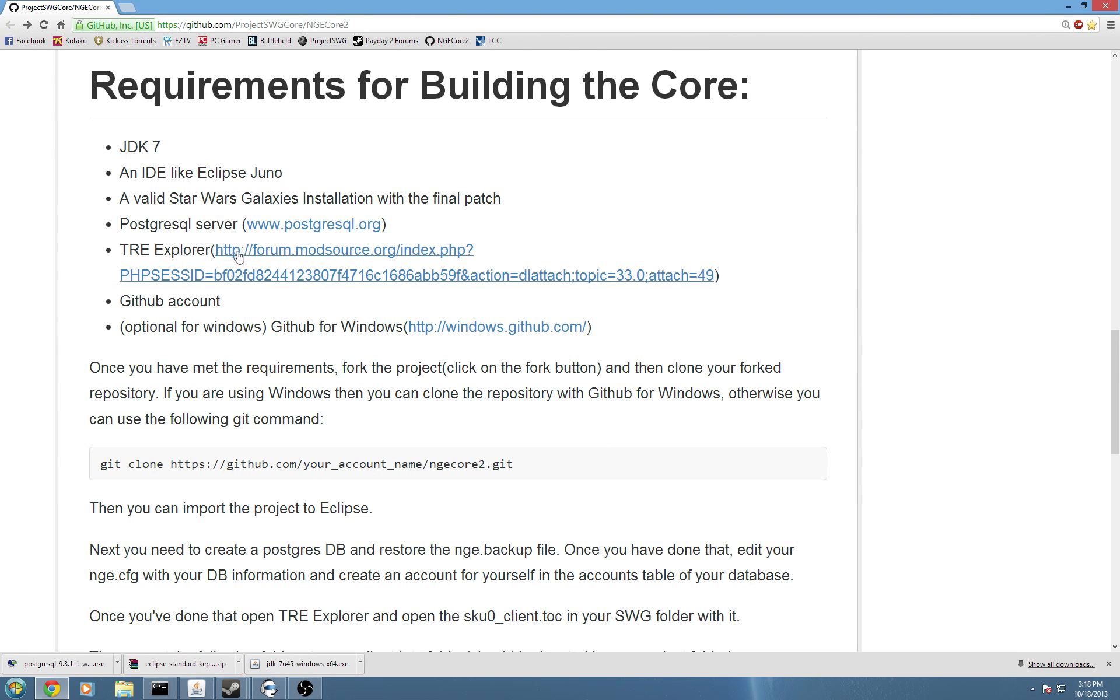
# Highlight the TRE Explorer requirement and its download link, then clear the selection.
pyautogui.moveTo(722, 275); pyautogui.dragTo(211, 252)
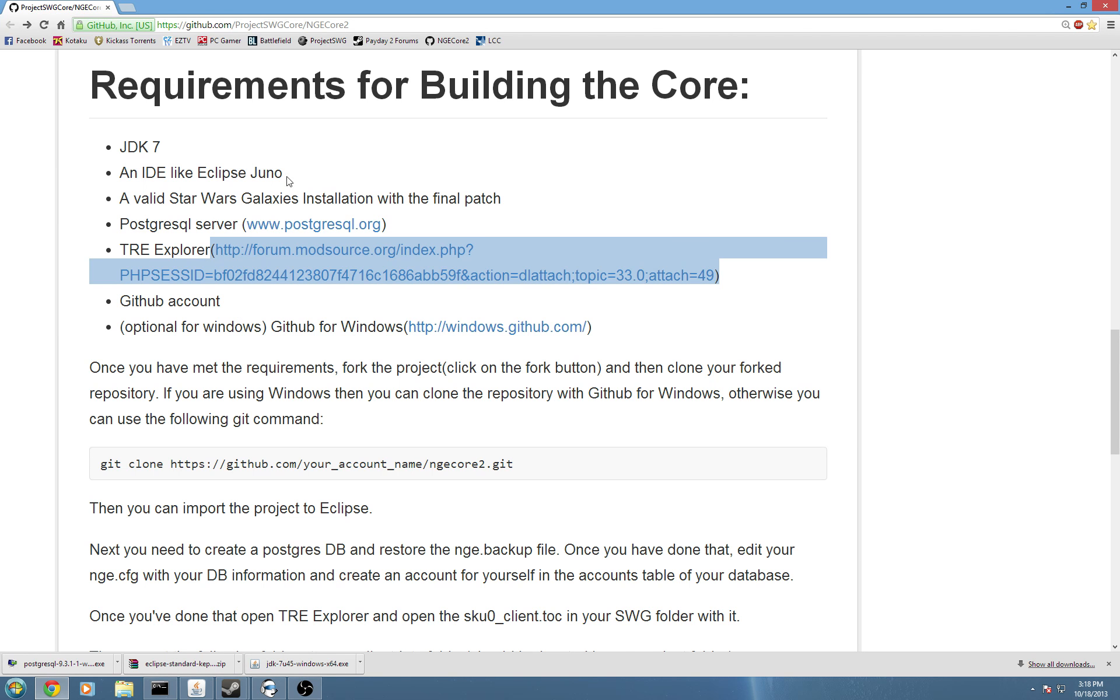
pyautogui.moveTo(134, 250); pyautogui.dragTo(212, 250)
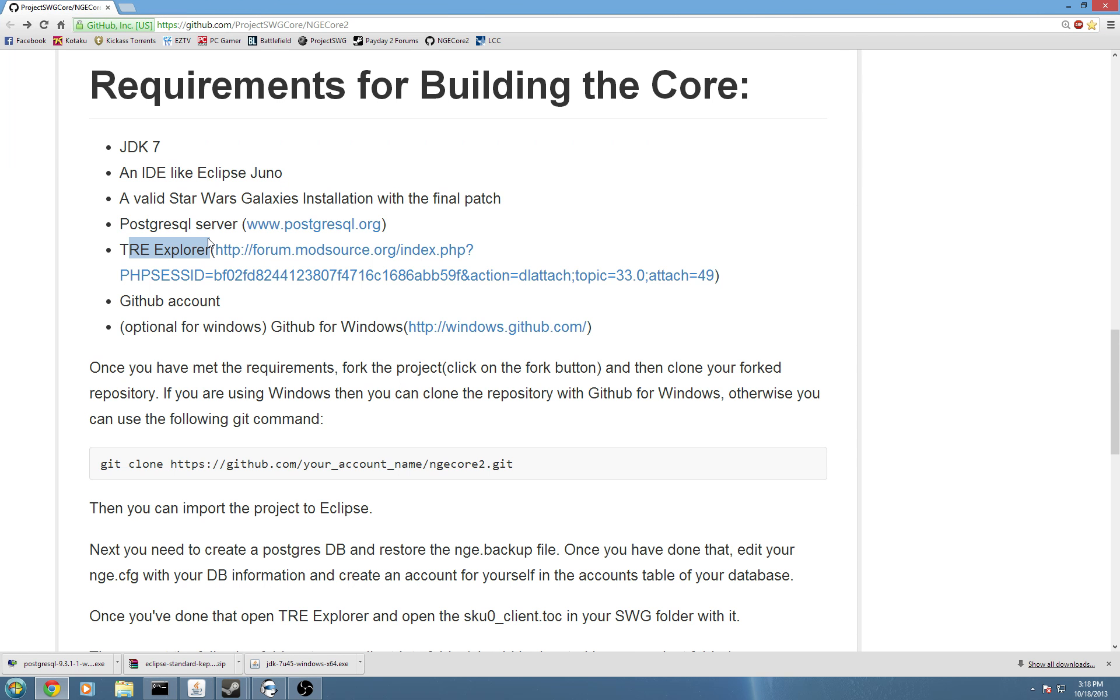
pyautogui.moveTo(767, 277); pyautogui.dragTo(35, 244)
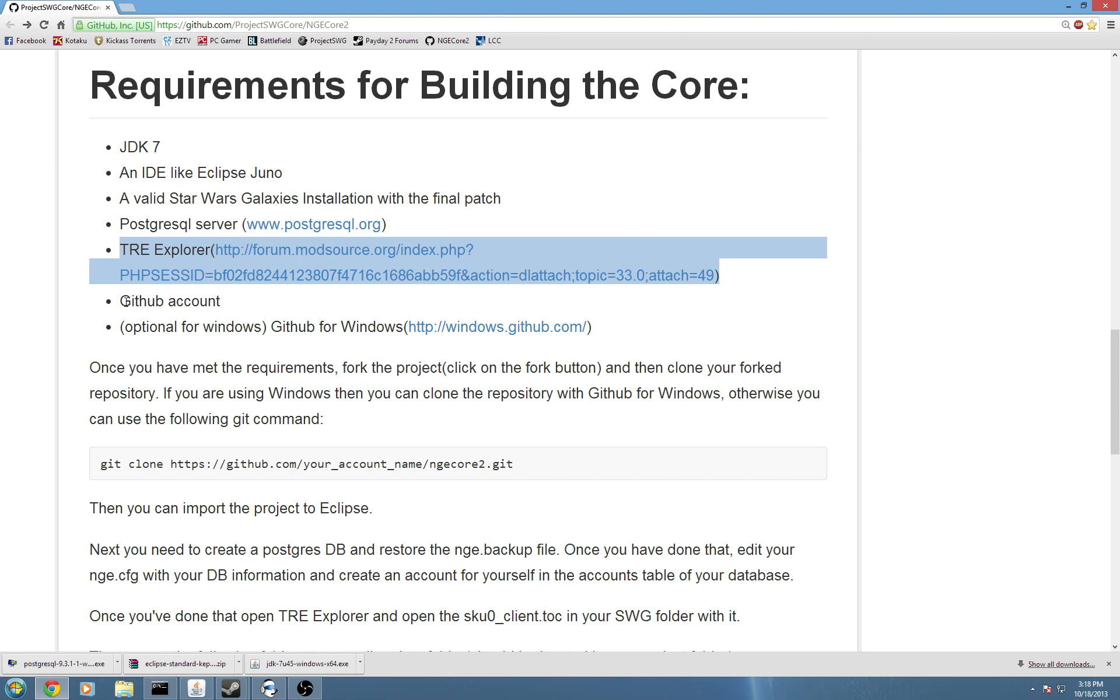
pyautogui.click(269, 315)
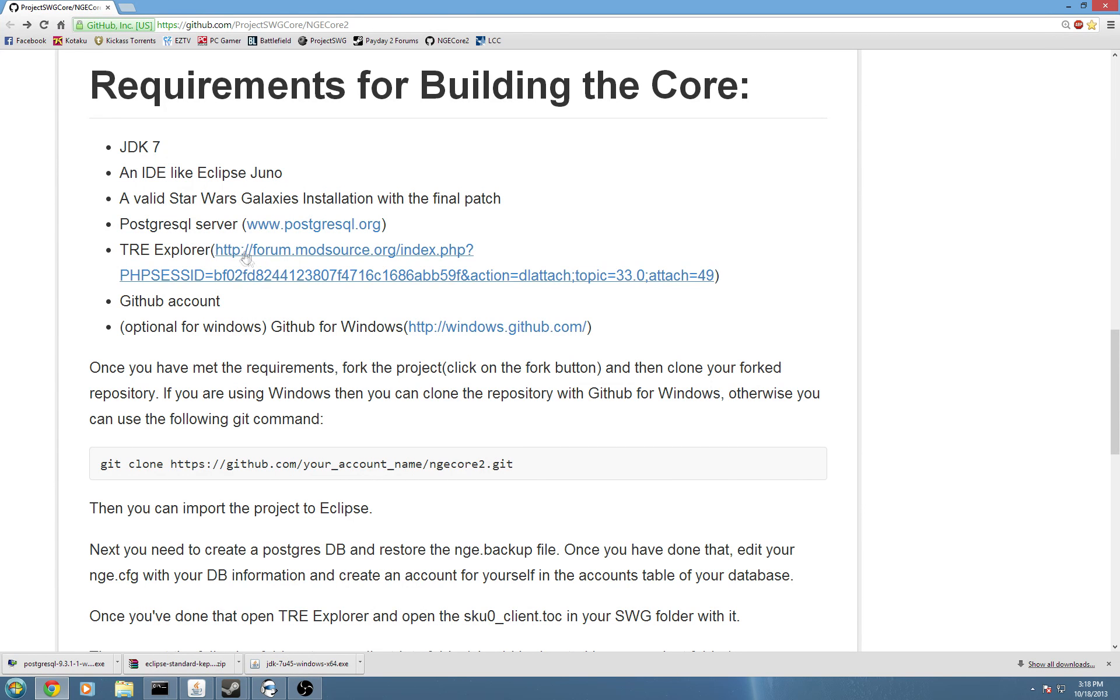
# Load github.com in a new tab and sign out of the GitHub account.
pyautogui.click(128, 7)
pyautogui.write('g')
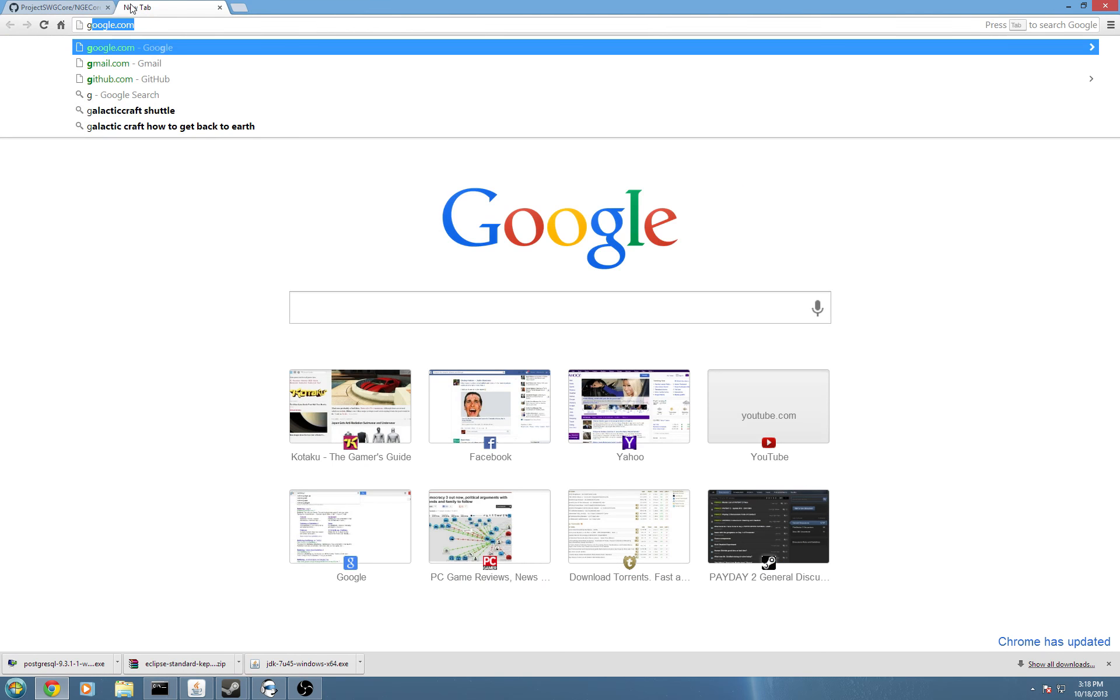
pyautogui.write('ithub.c')
pyautogui.press('Return')
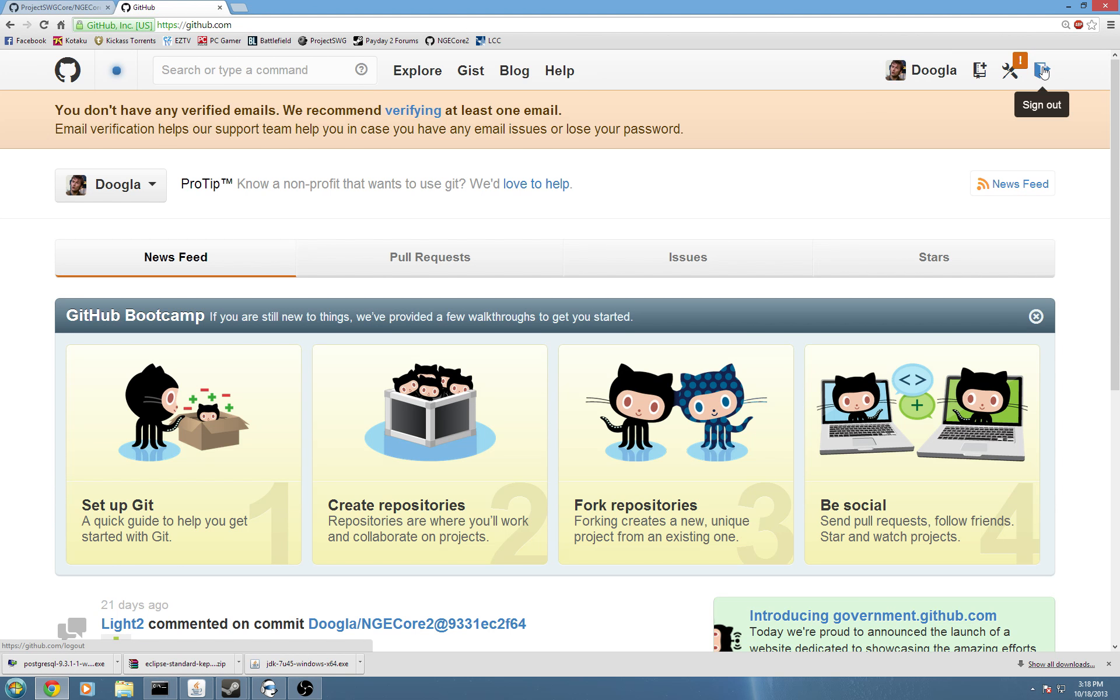
pyautogui.click(1042, 71)
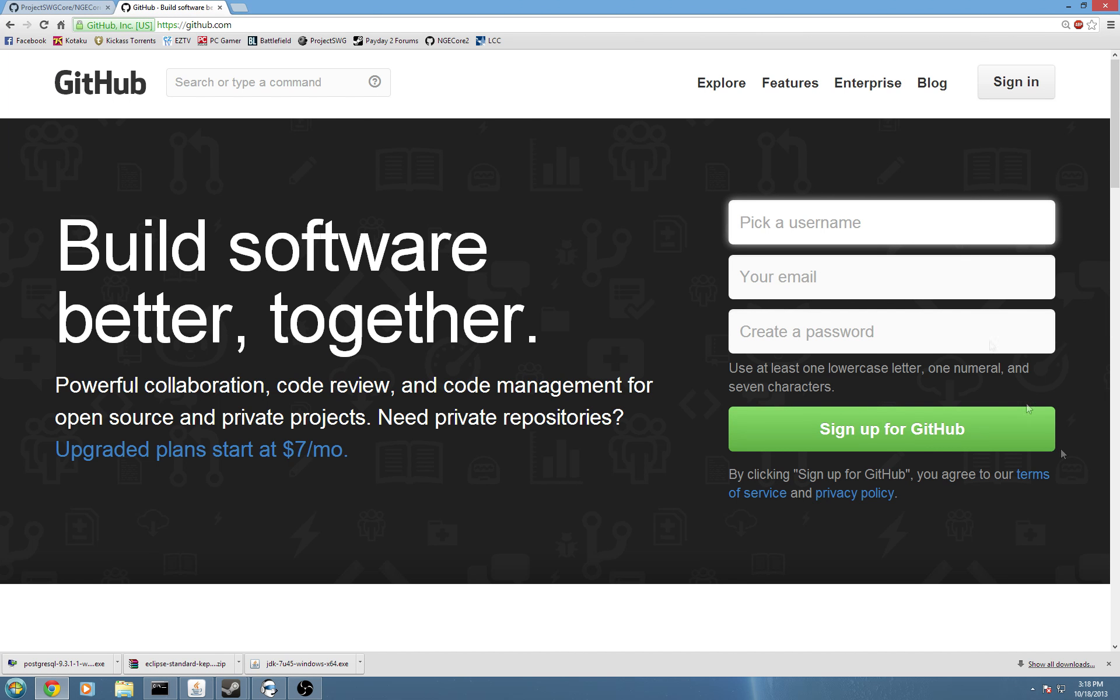
pyautogui.click(810, 284)
pyautogui.moveTo(745, 366); pyautogui.dragTo(939, 348)
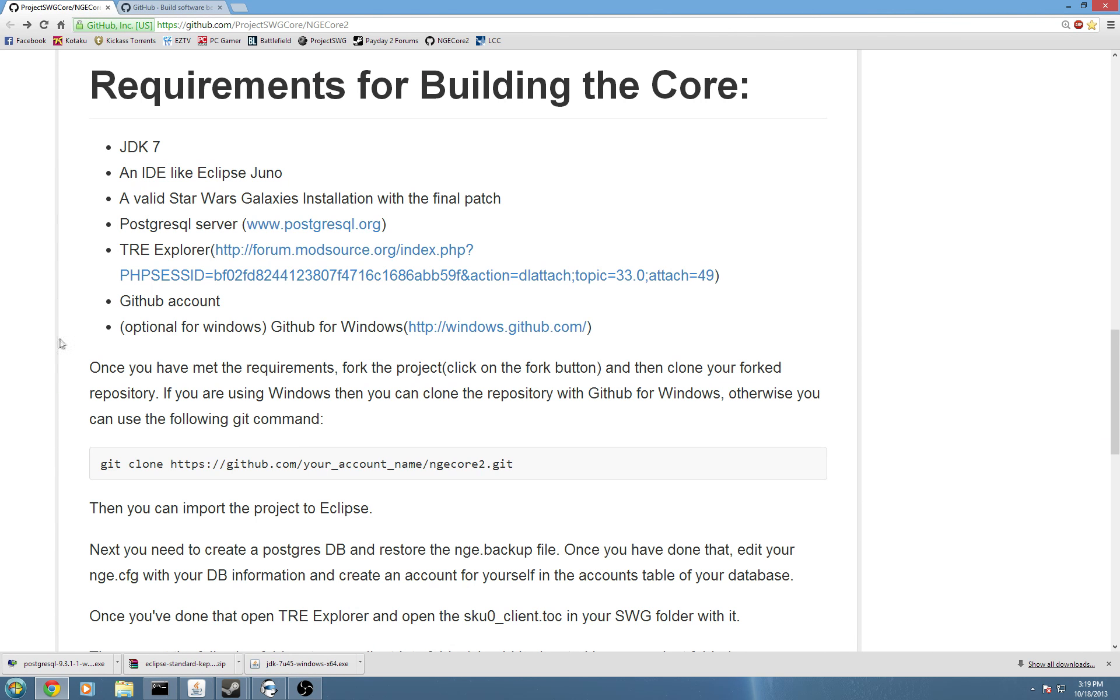
# Highlight the optional GitHub for Windows requirement and download GitHubSetup.exe from windows.github.com.
pyautogui.moveTo(115, 330); pyautogui.dragTo(285, 317)
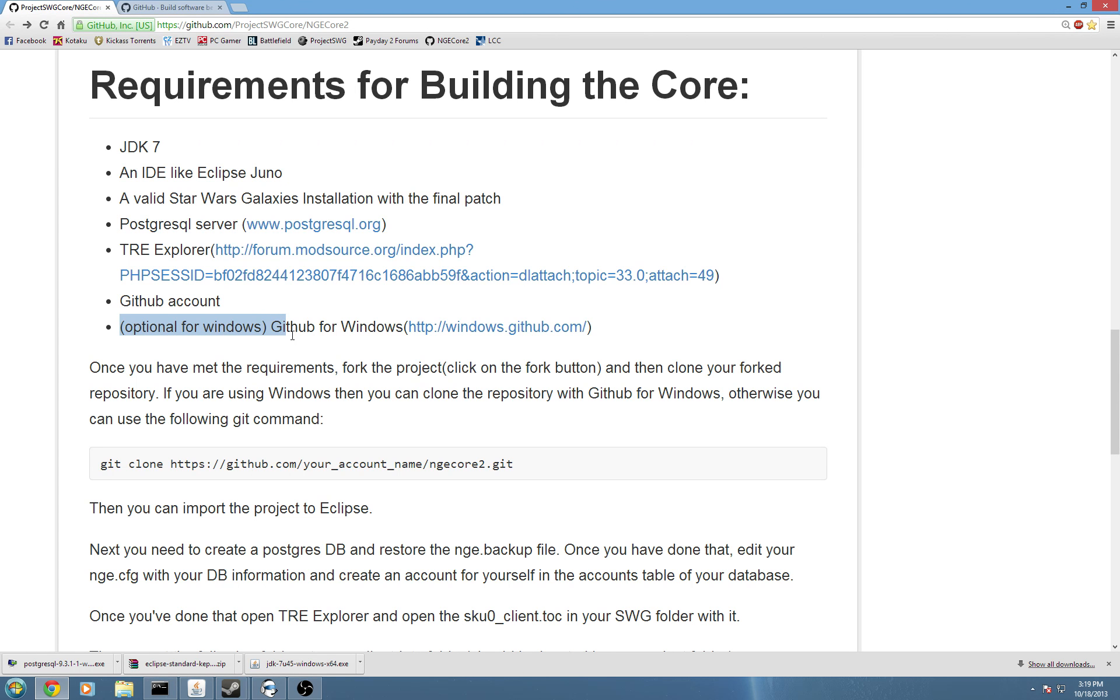
pyautogui.click(202, 333)
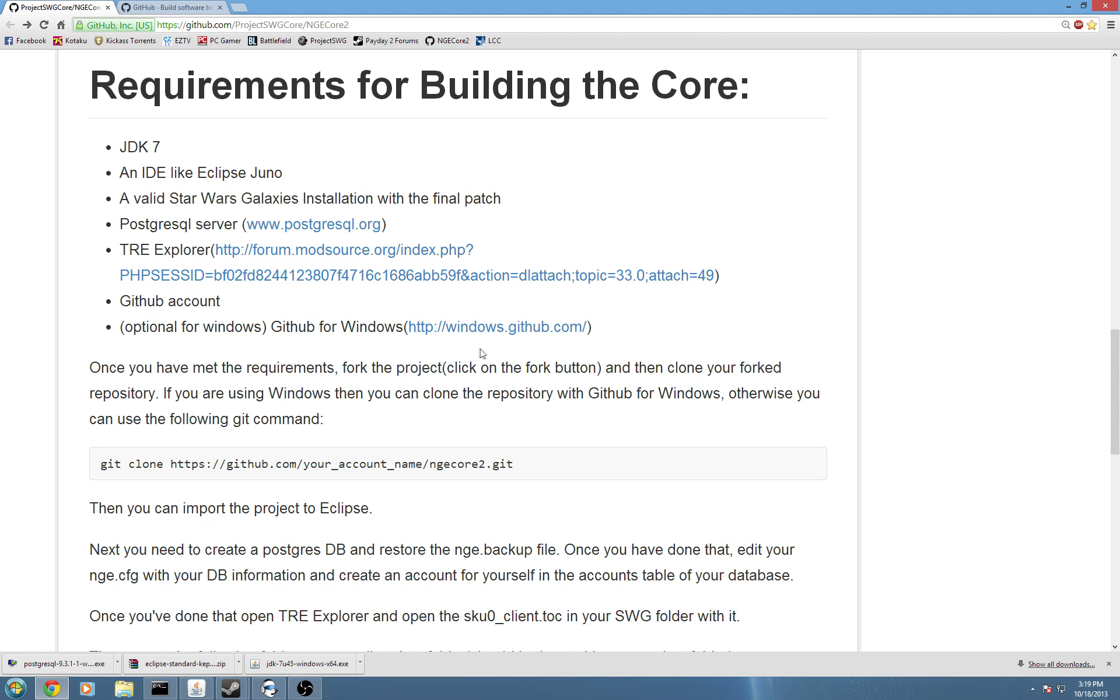
pyautogui.click(552, 327)
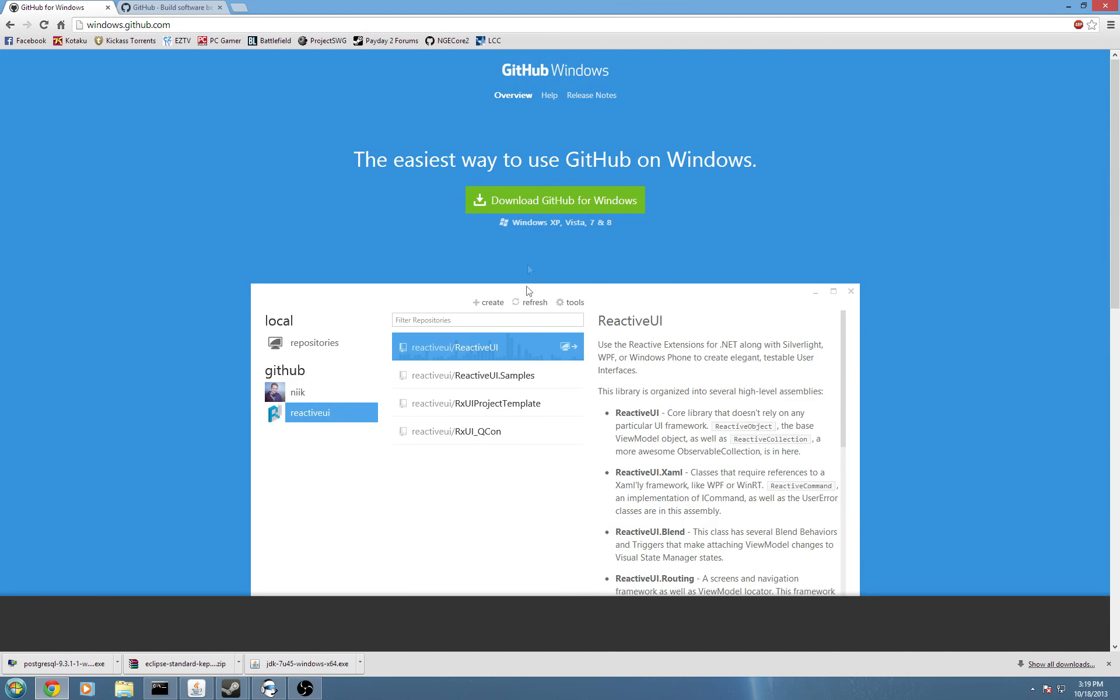
pyautogui.scroll(-2, 542, 387)
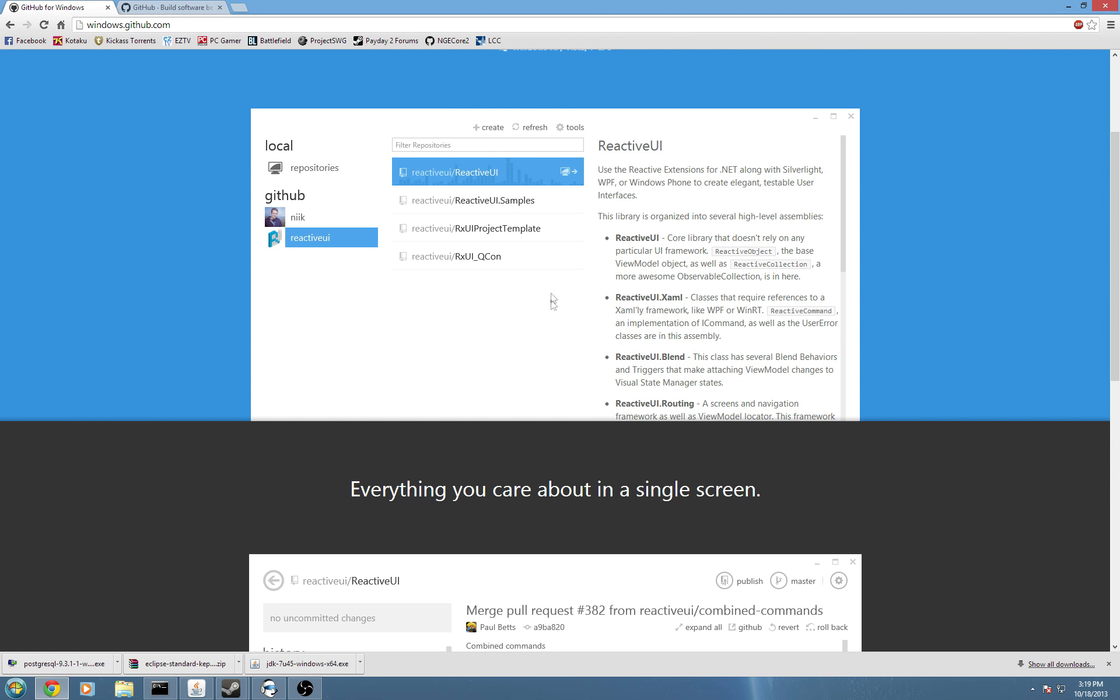
pyautogui.scroll(2, 554, 301)
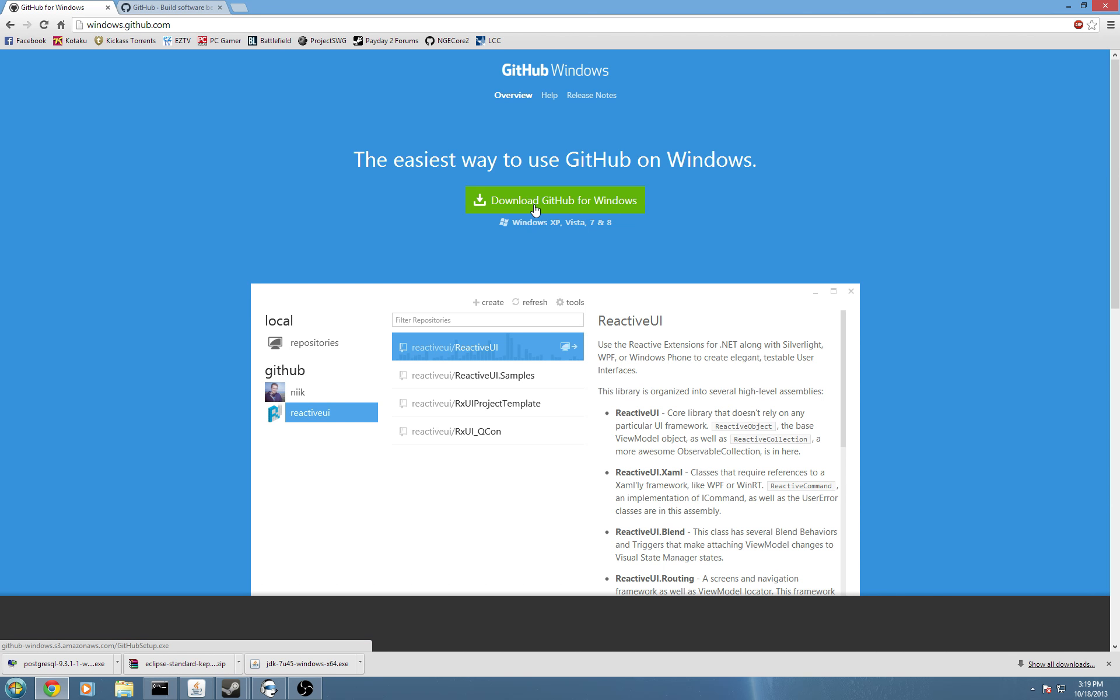
pyautogui.click(505, 205)
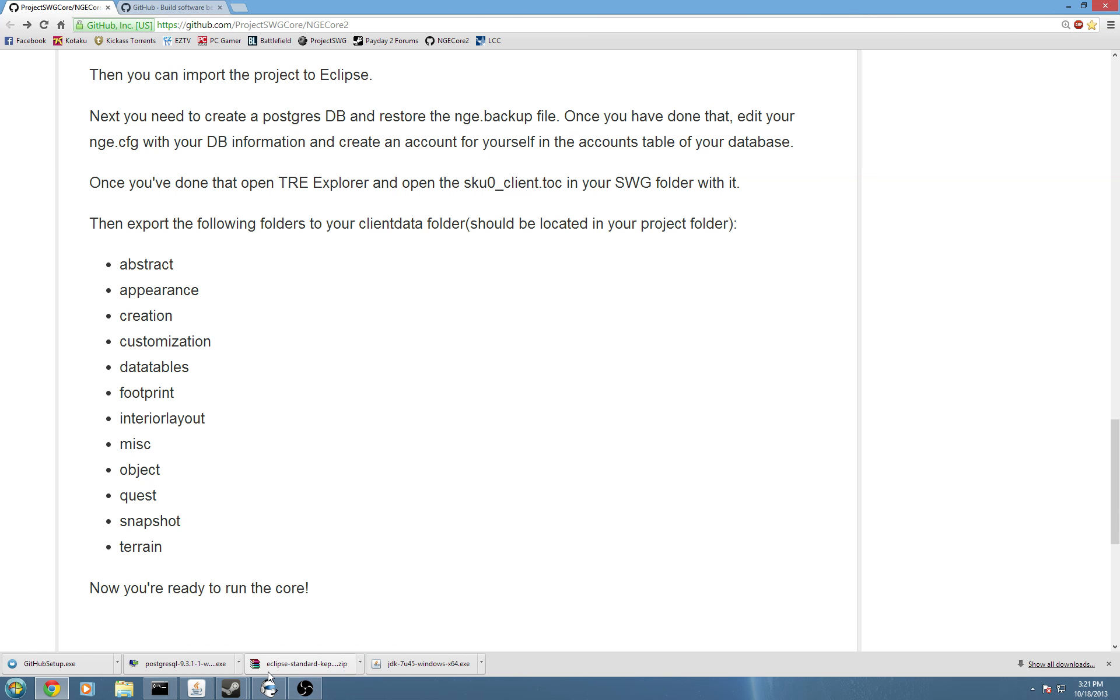
# Launch the PostgreSQL installer, keep default install and data directories, and set the superuser password.
pyautogui.click(206, 671)
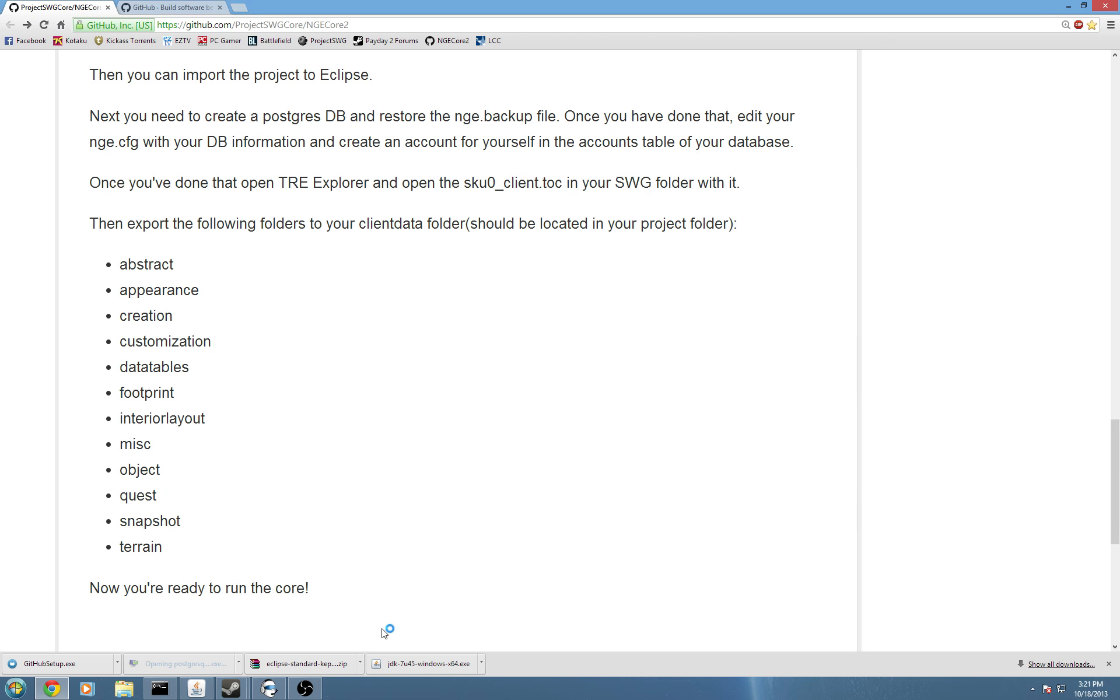
pyautogui.click(1065, 7)
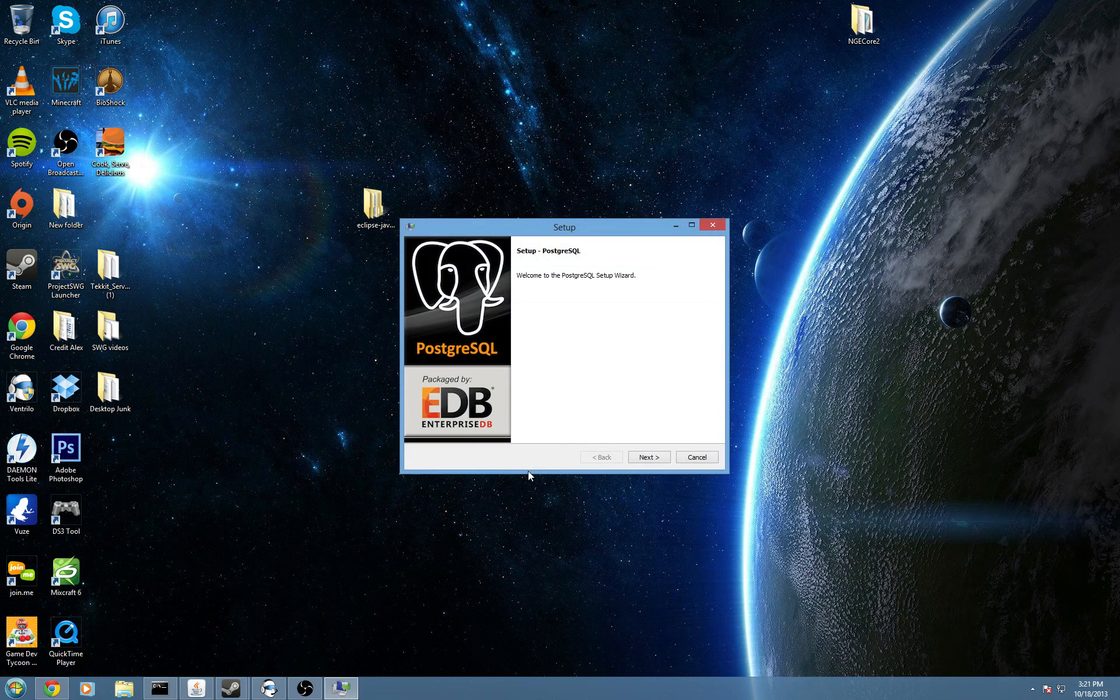
pyautogui.click(656, 460)
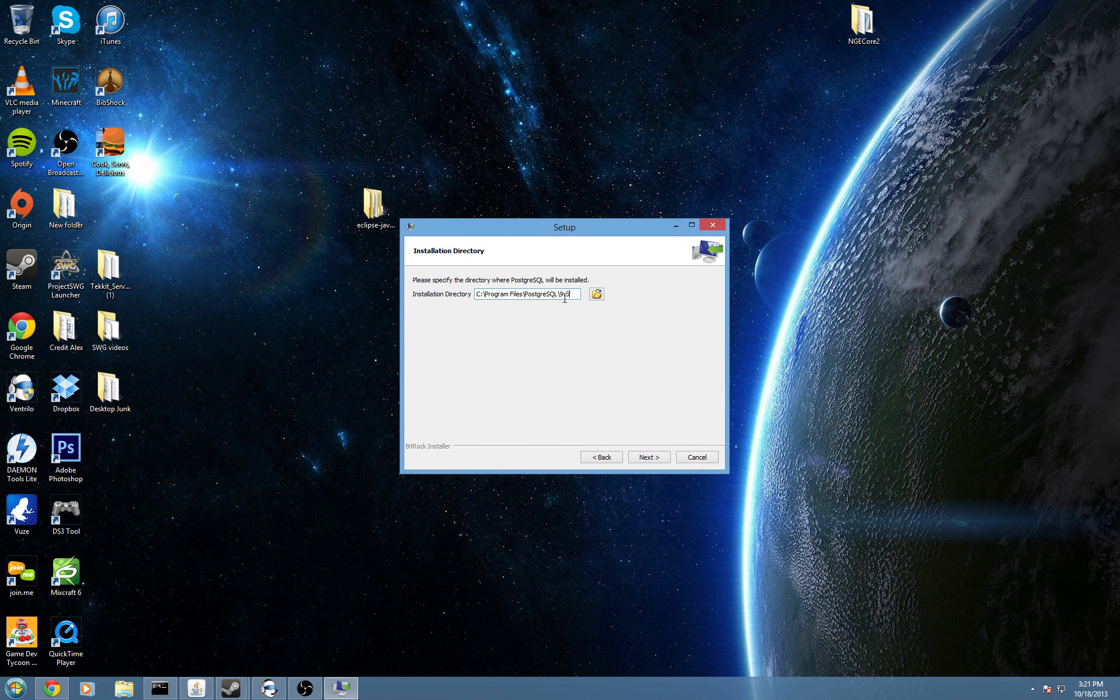
pyautogui.click(654, 457)
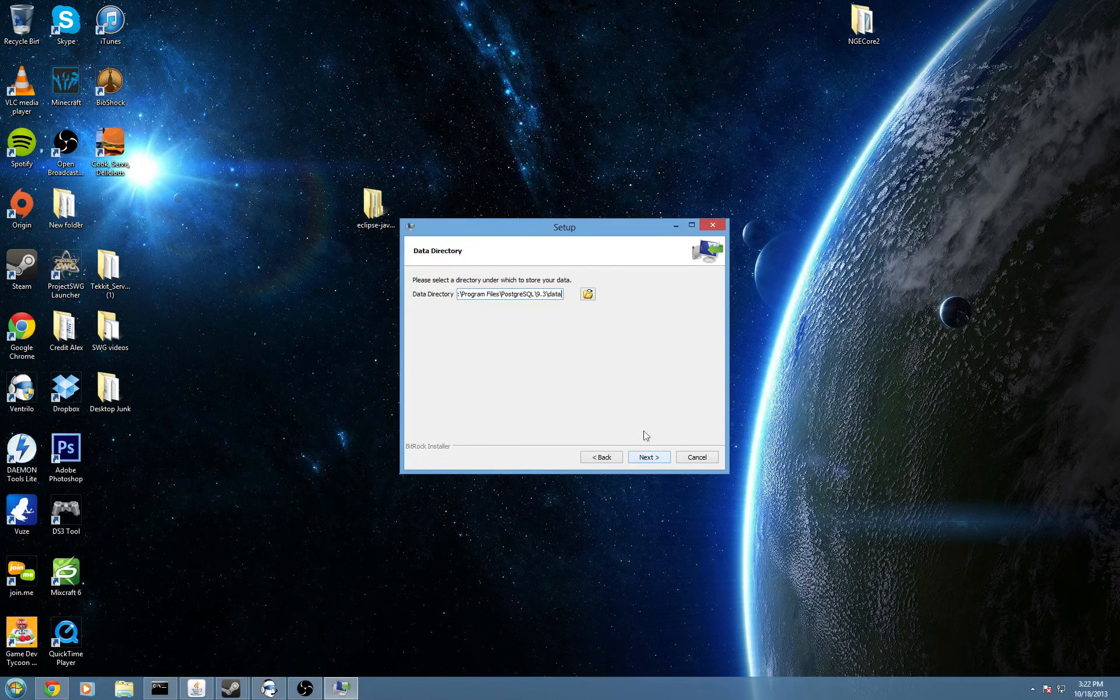
pyautogui.click(643, 461)
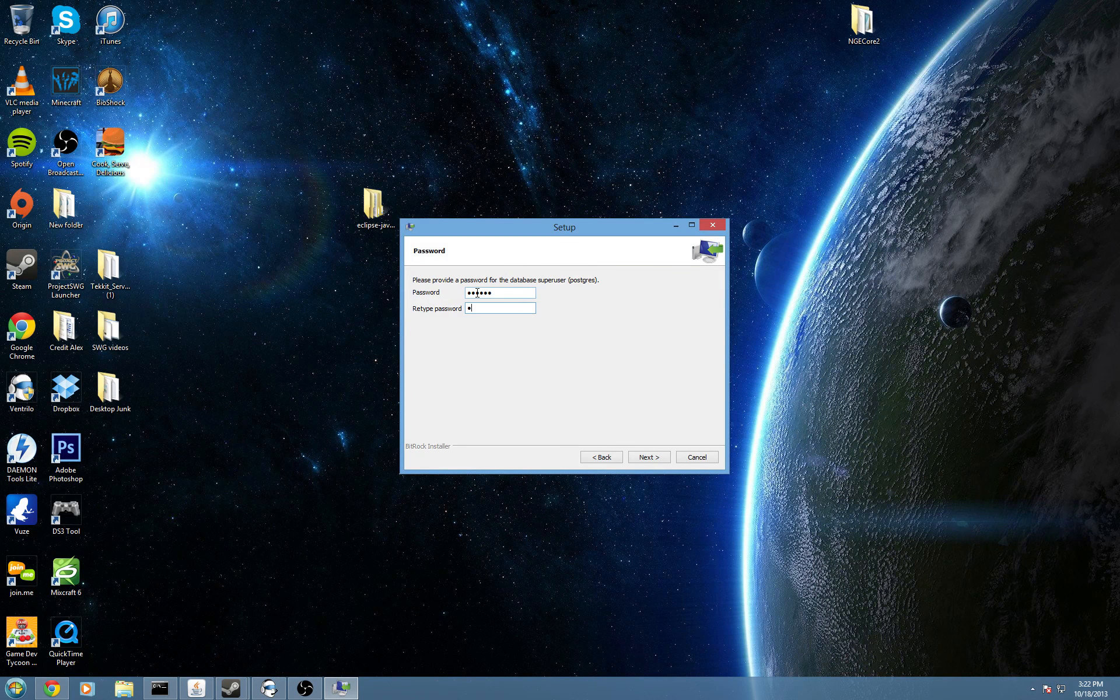
pyautogui.click(650, 456)
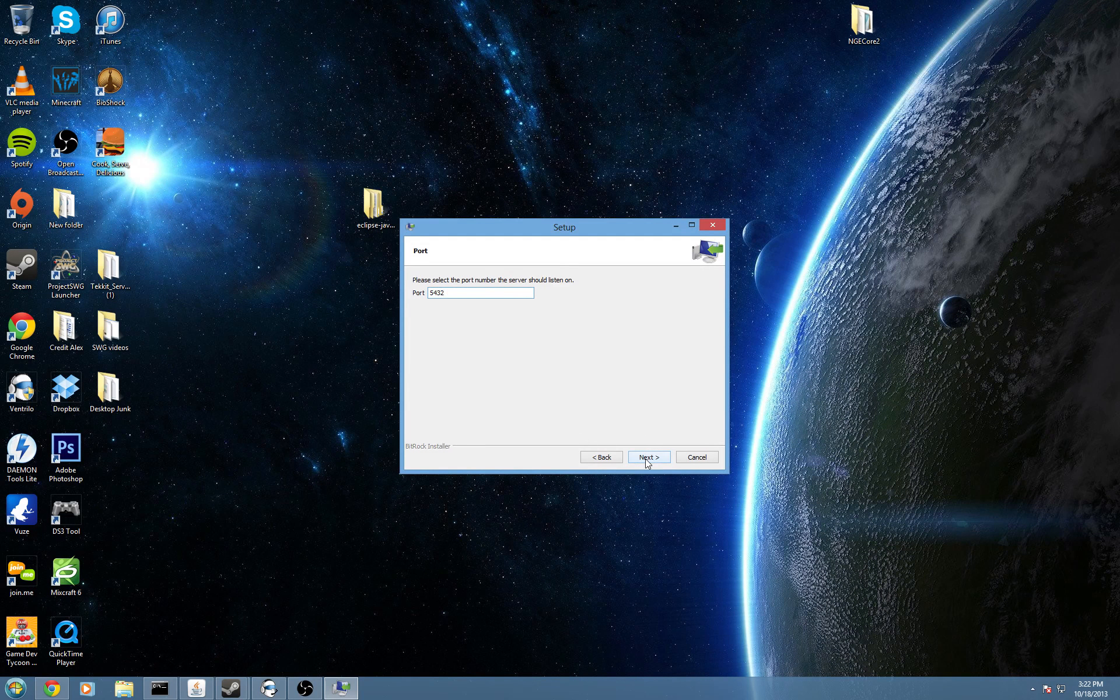
# Keep port 5432 and the default locale, install, and finish without Stack Builder.
pyautogui.click(648, 458)
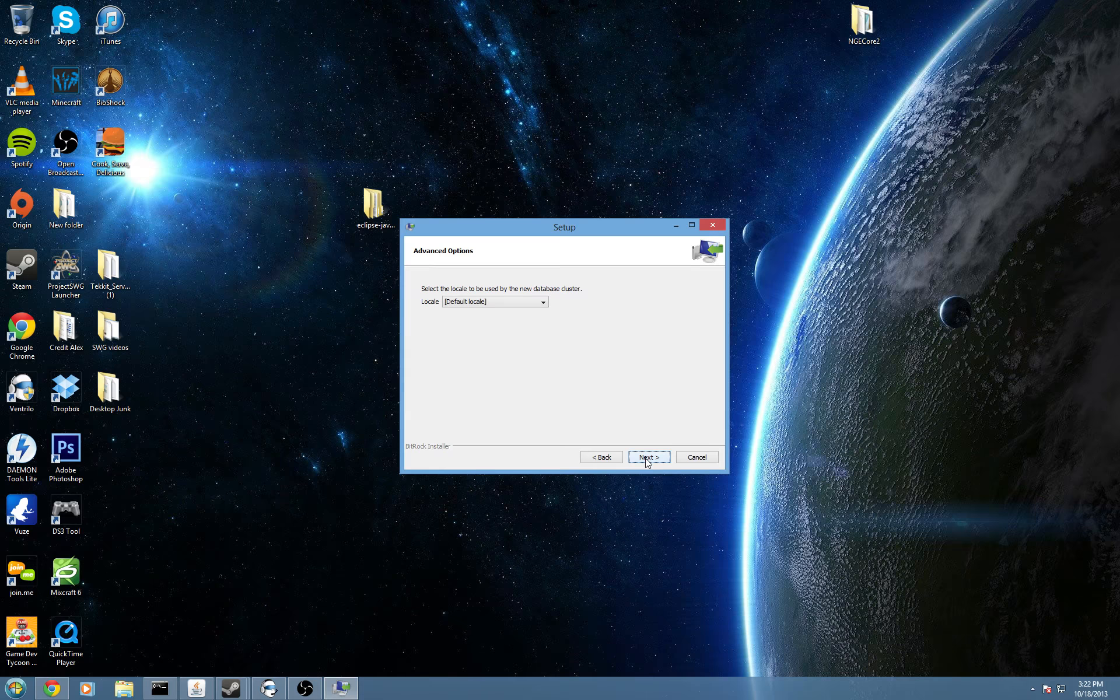
pyautogui.click(493, 302)
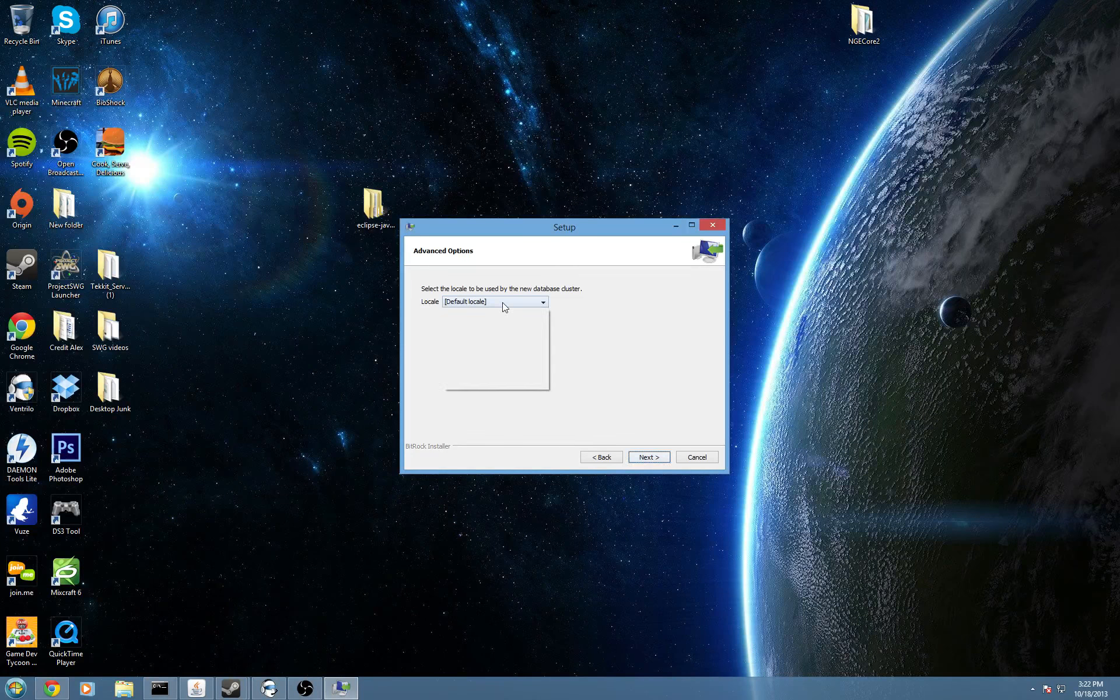
pyautogui.click(597, 303)
pyautogui.click(658, 458)
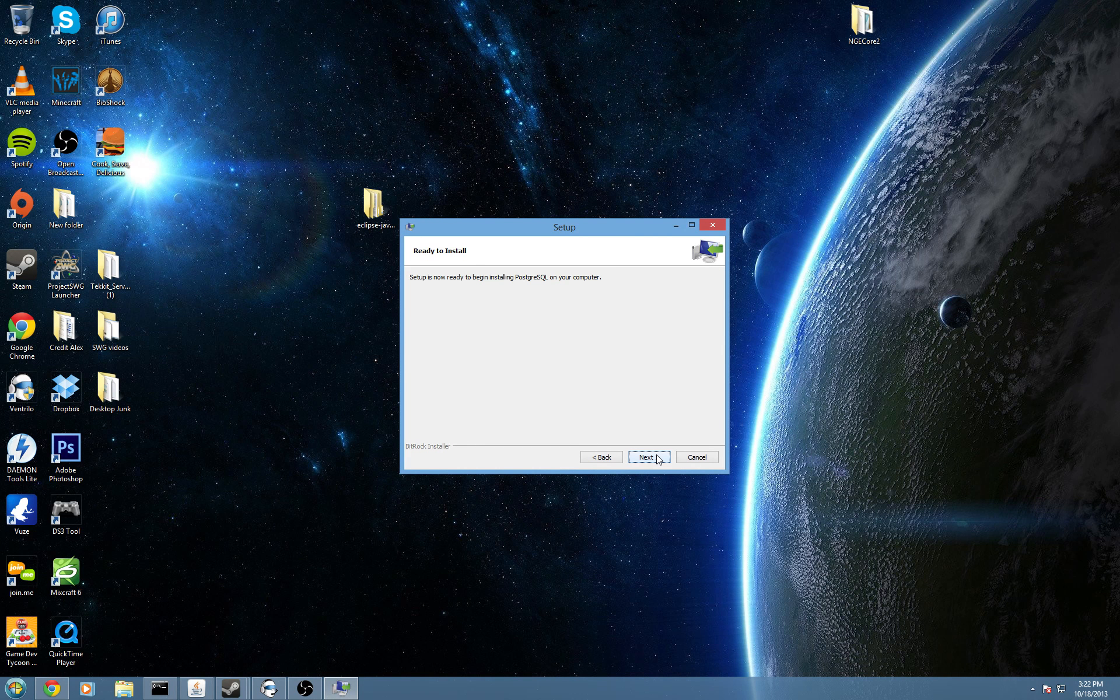
pyautogui.click(658, 458)
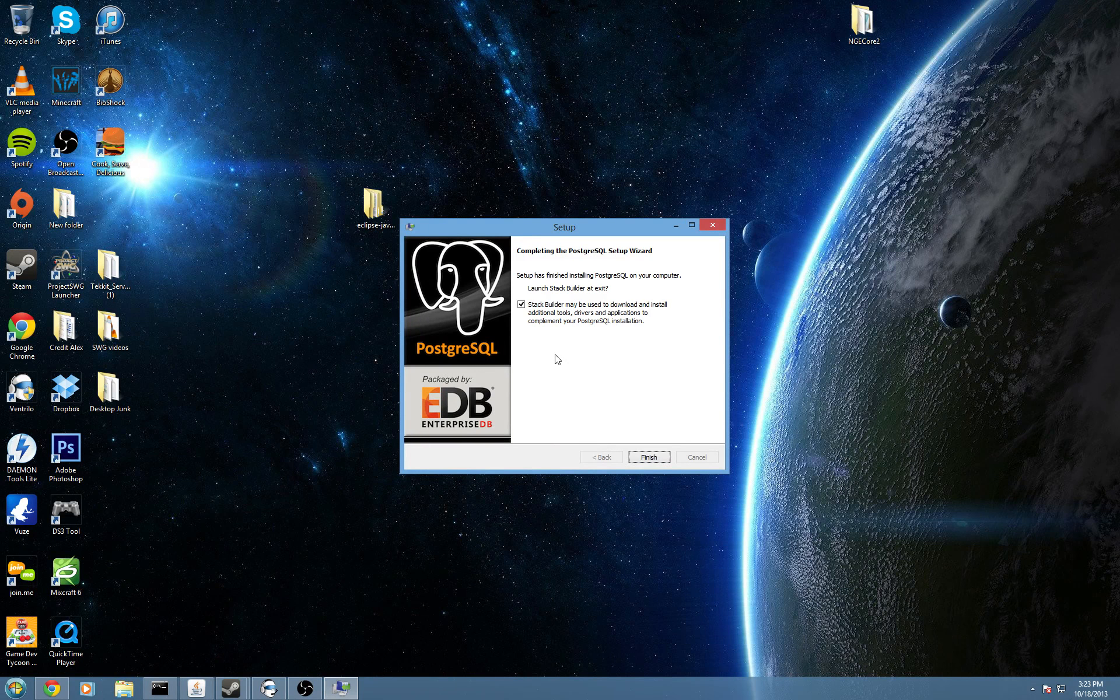
pyautogui.click(522, 304)
pyautogui.click(660, 457)
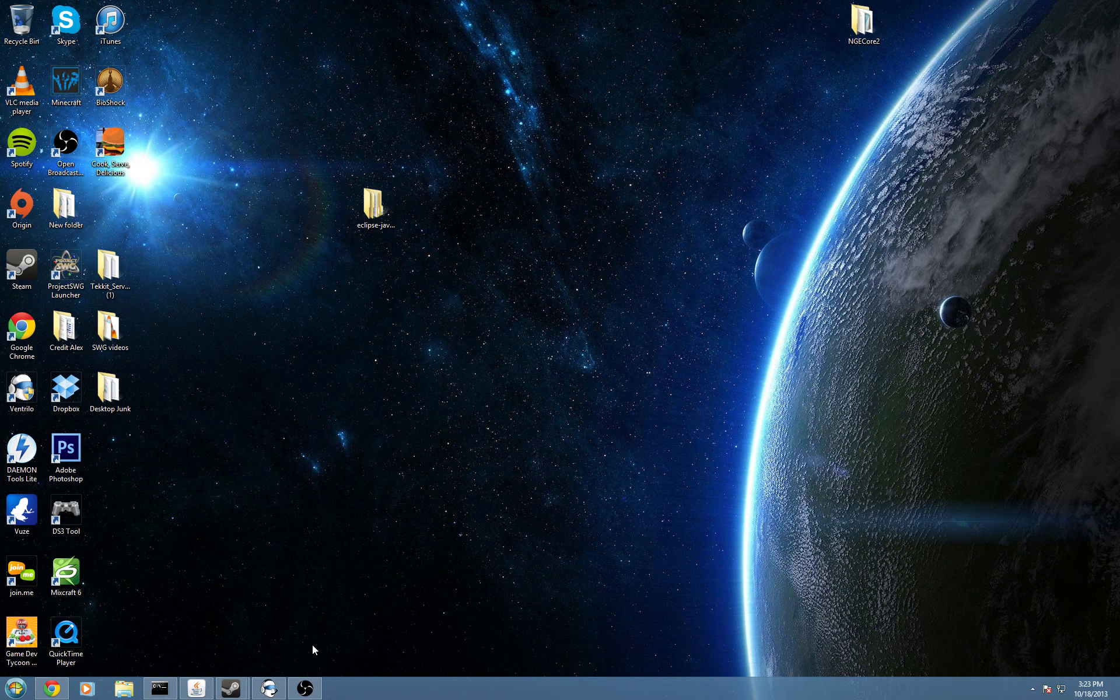
# Restore Chrome and run GitHubSetup.exe from the downloads bar to reach the install prompt.
pyautogui.moveTo(51, 692)
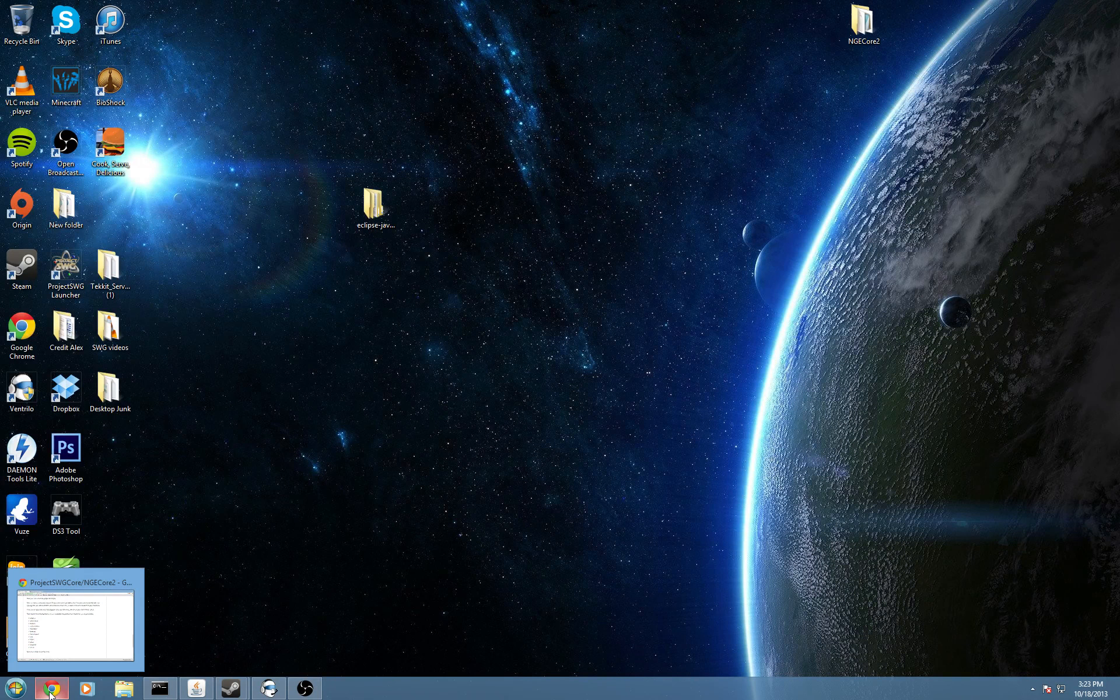
pyautogui.click(50, 692)
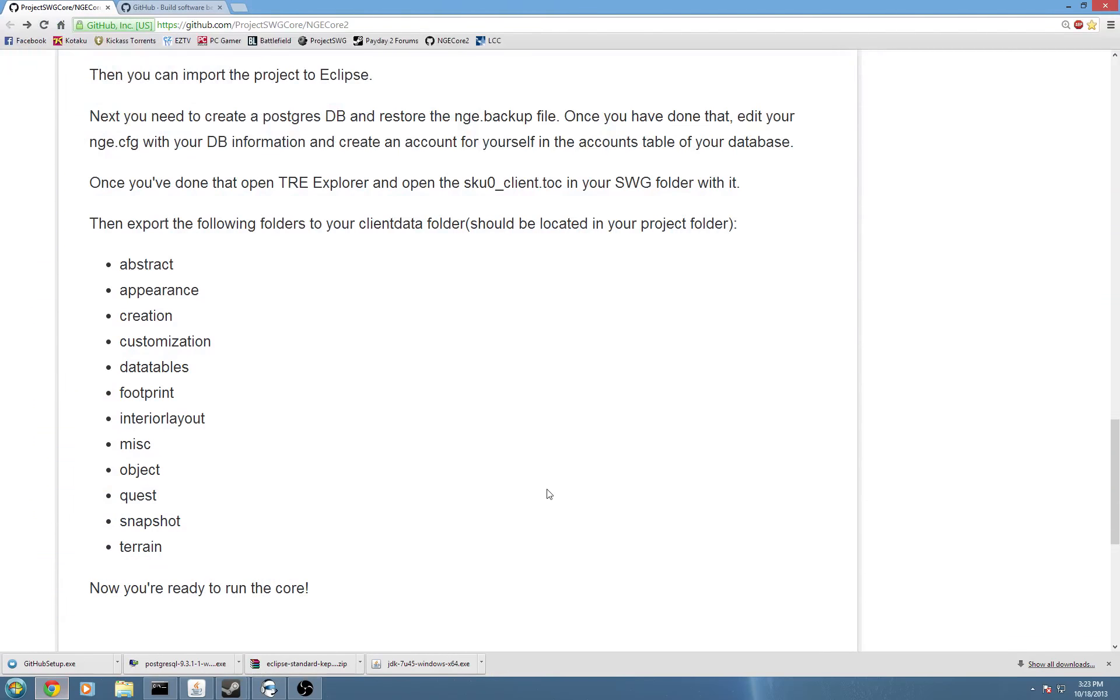
pyautogui.scroll(2, 361, 536)
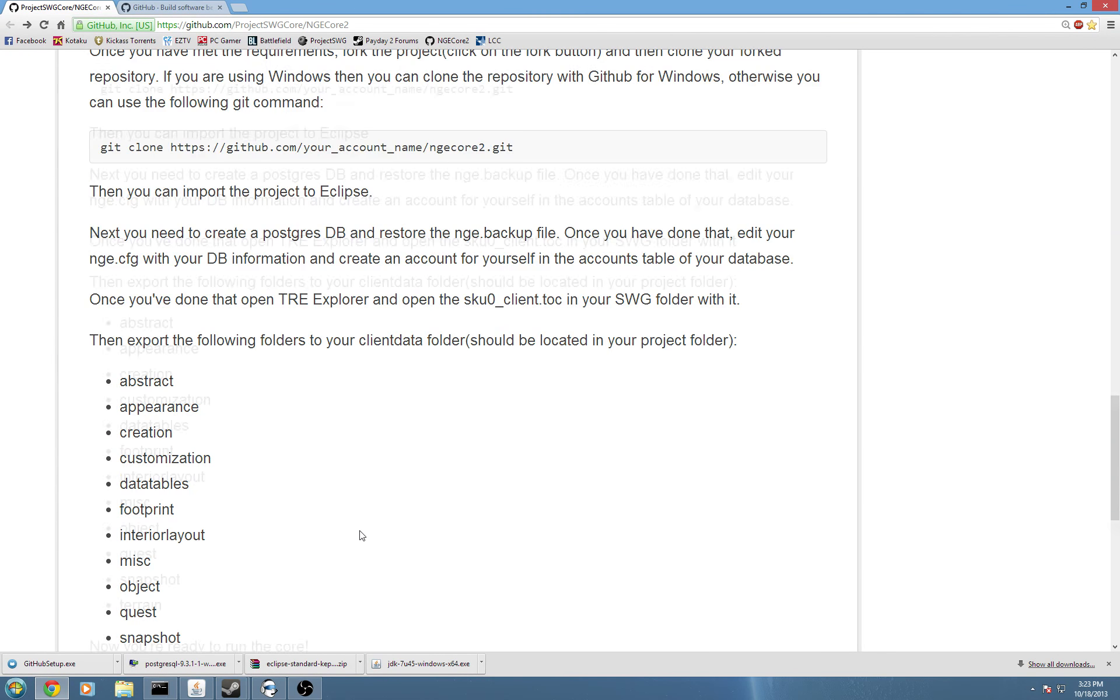
pyautogui.scroll(-2, 361, 535)
pyautogui.scroll(-2, 361, 536)
pyautogui.scroll(3, 358, 529)
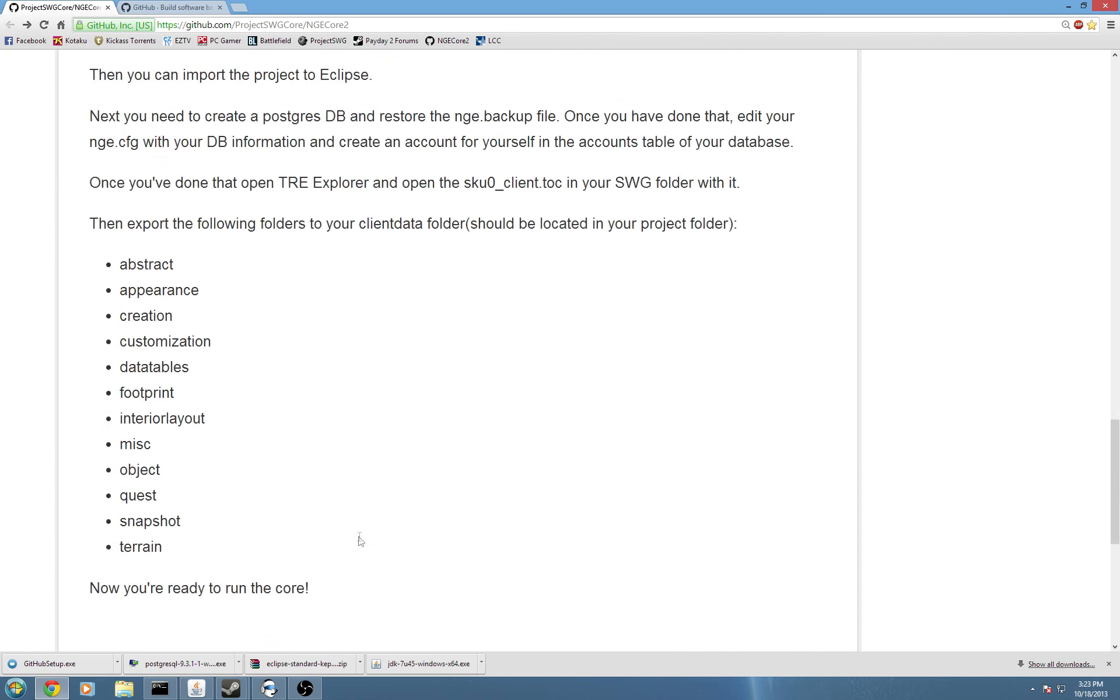
pyautogui.scroll(-3, 358, 560)
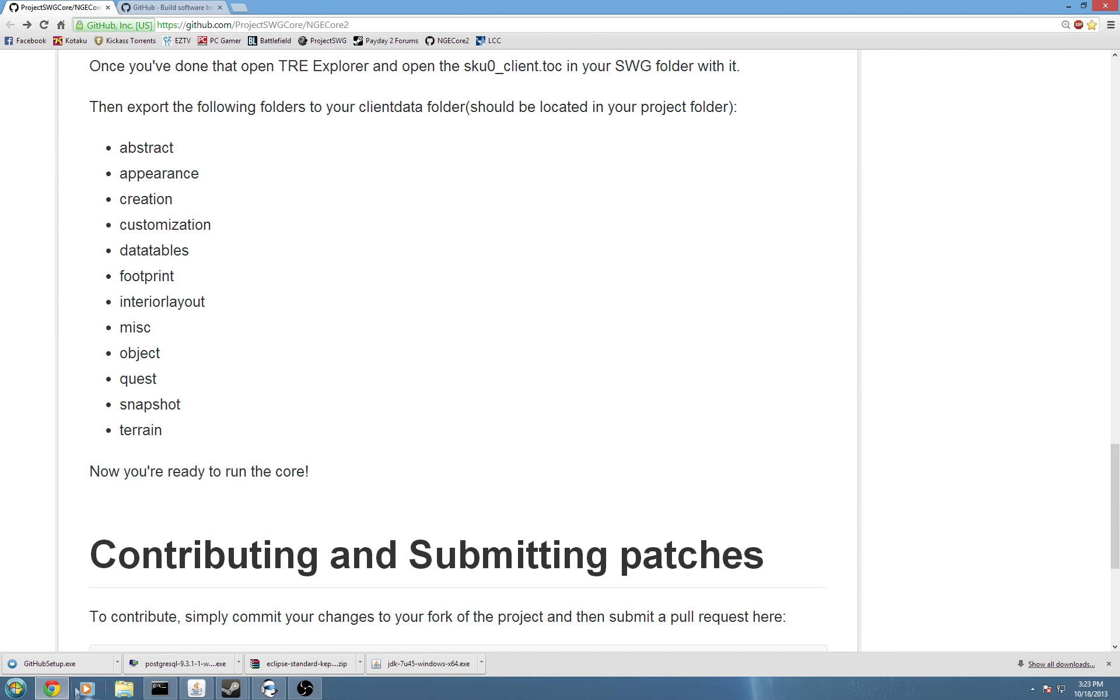
pyautogui.click(79, 665)
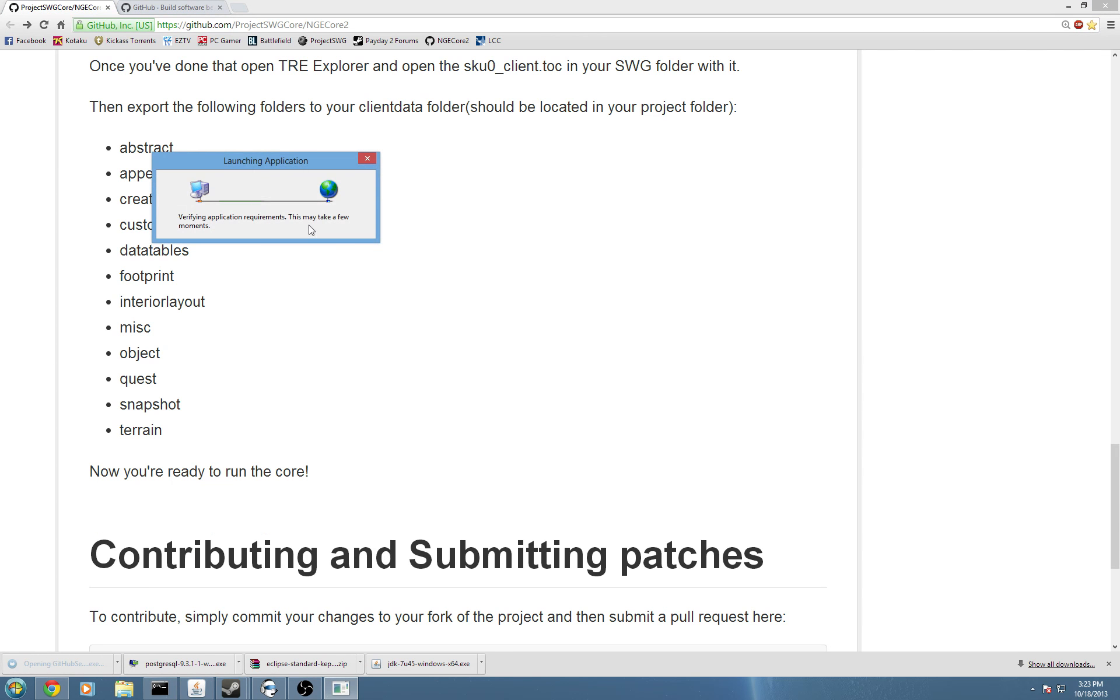
pyautogui.click(1068, 7)
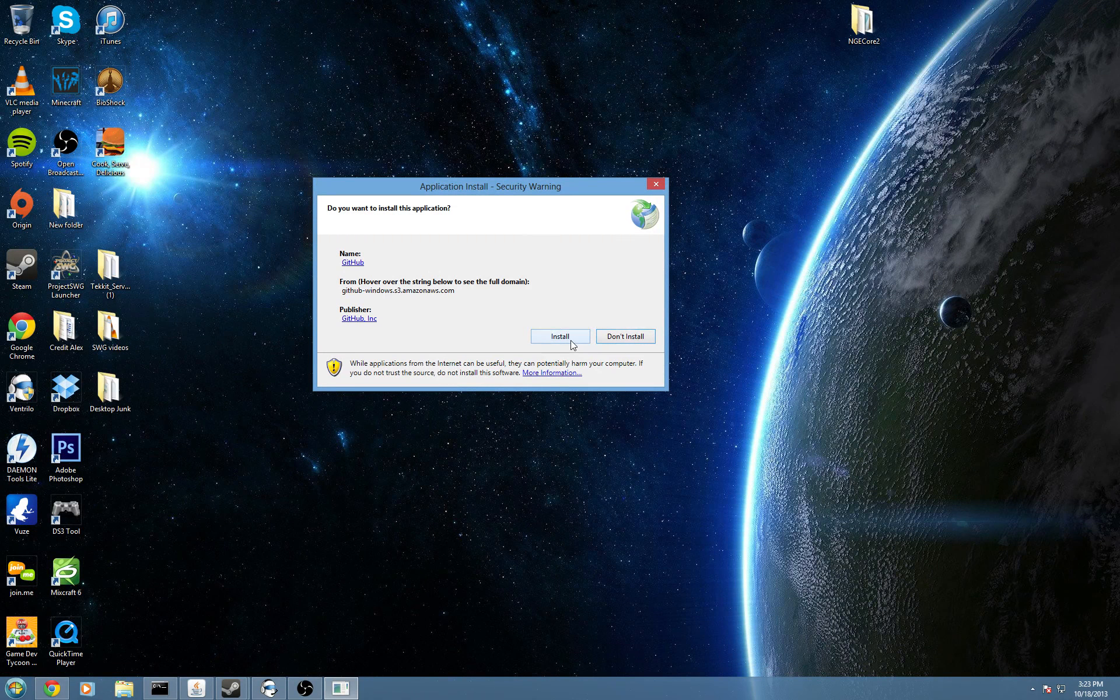
# Approve the GitHub for Windows install and sign in with the account's username and password.
pyautogui.click(560, 336)
pyautogui.moveTo(344, 188); pyautogui.dragTo(416, 228)
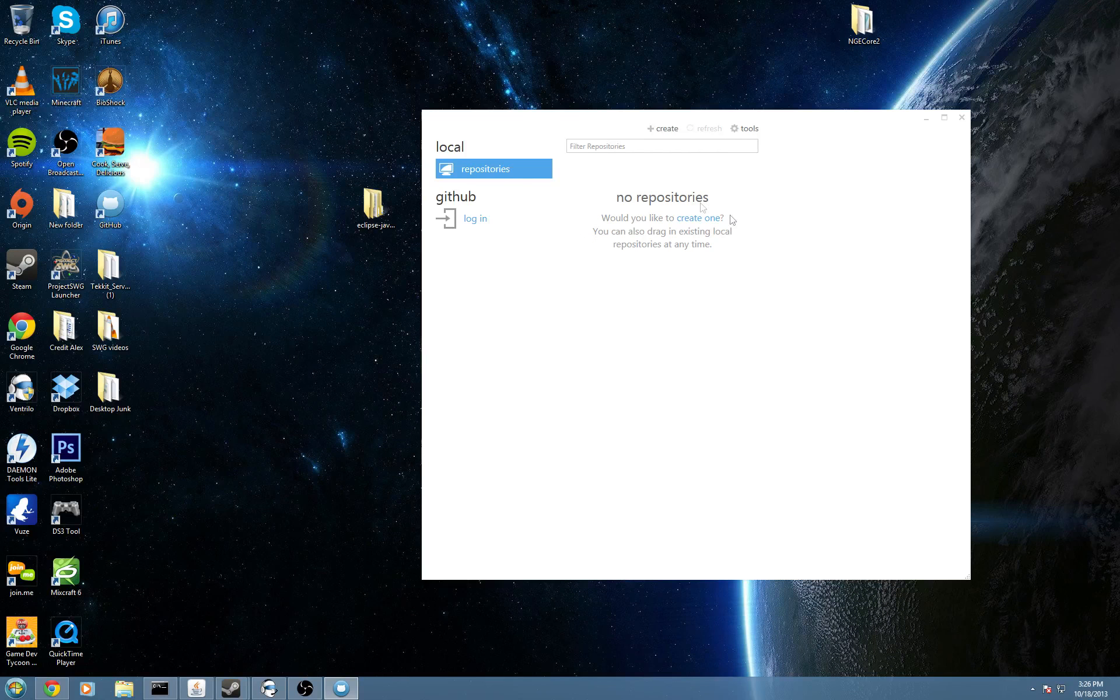
pyautogui.click(478, 221)
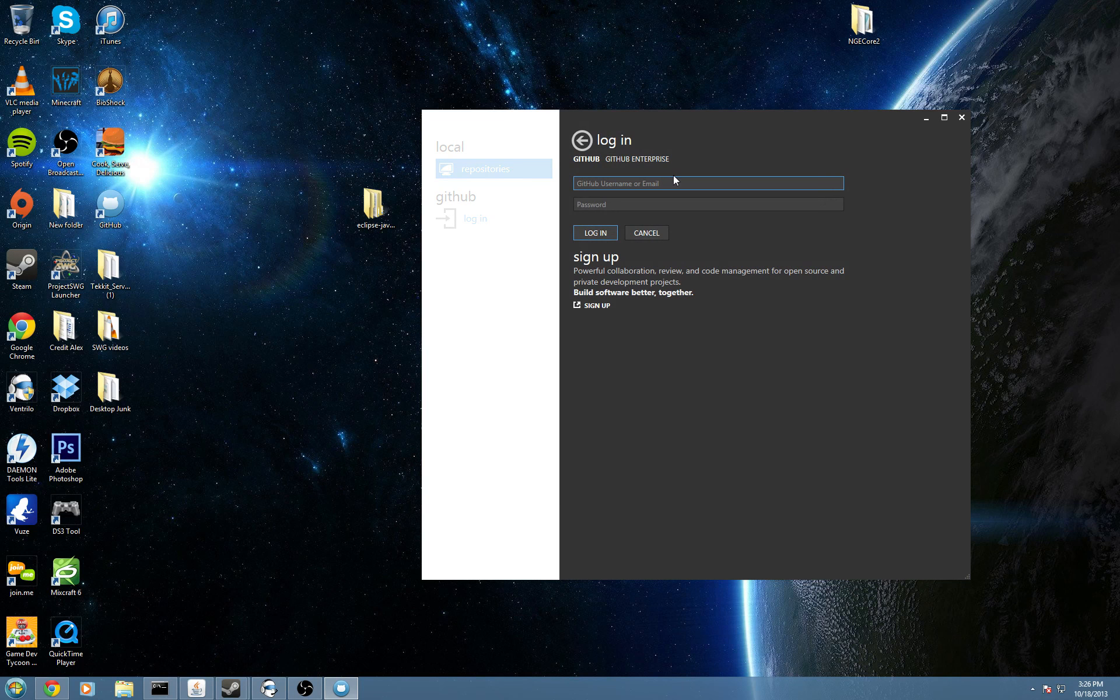
pyautogui.write('doogla')
pyautogui.press('Tab')
pyautogui.write('******')
pyautogui.press('BackSpace')
pyautogui.press('BackSpace')
pyautogui.press('BackSpace')
pyautogui.press('BackSpace')
pyautogui.press('BackSpace')
pyautogui.press('BackSpace')
pyautogui.write('**********')
pyautogui.press('Return')
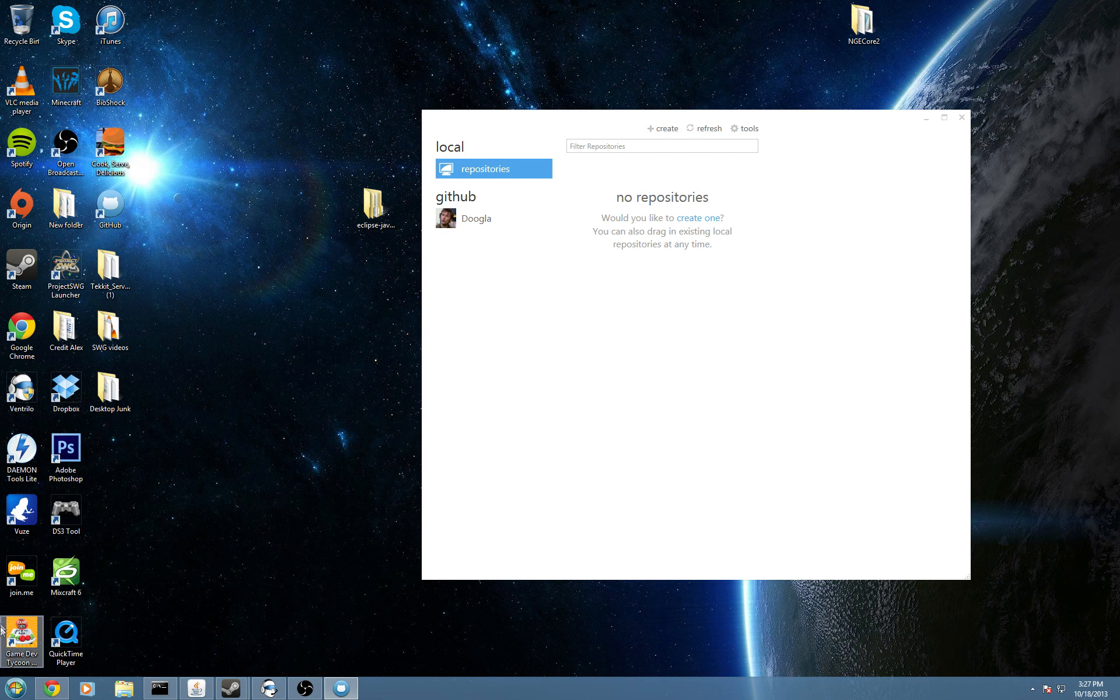
# Open the ProjectSWGCore/NGECore2 repository page in Chrome's GitHub tab.
pyautogui.click(52, 689)
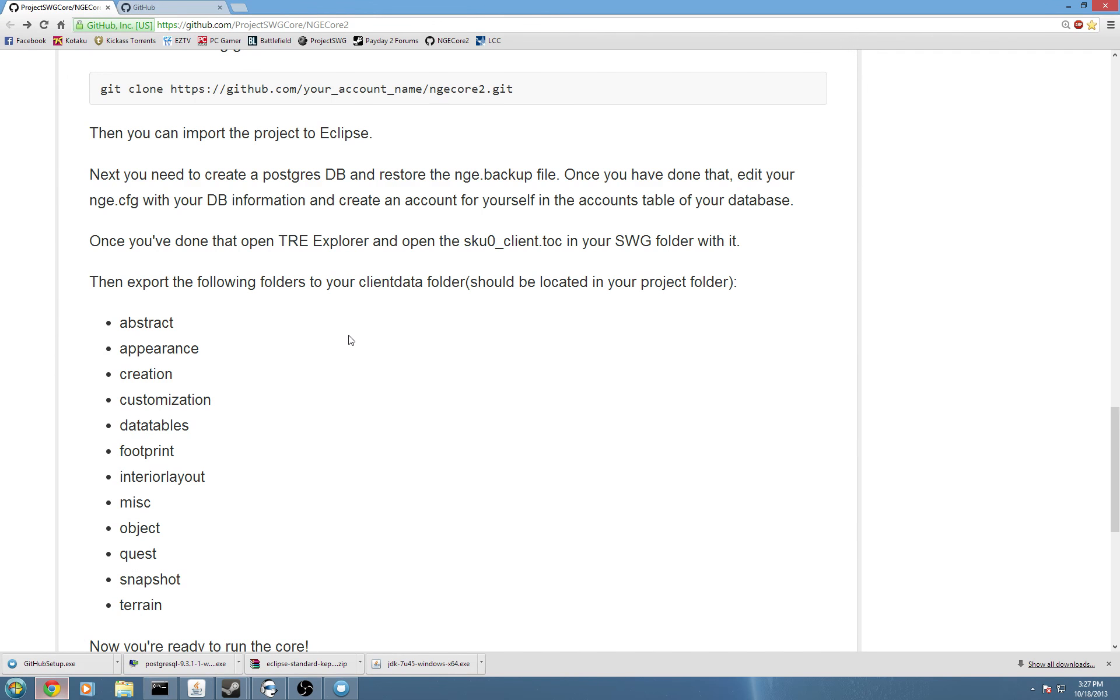
pyautogui.scroll(16, 349, 335)
pyautogui.click(185, 8)
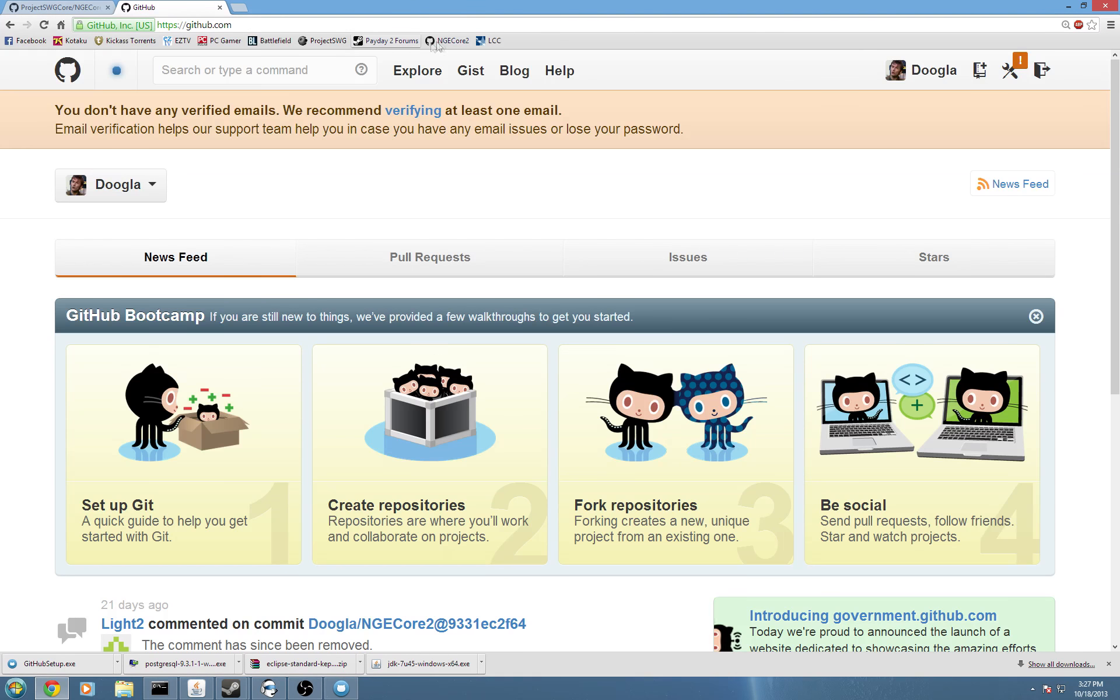
pyautogui.click(429, 42)
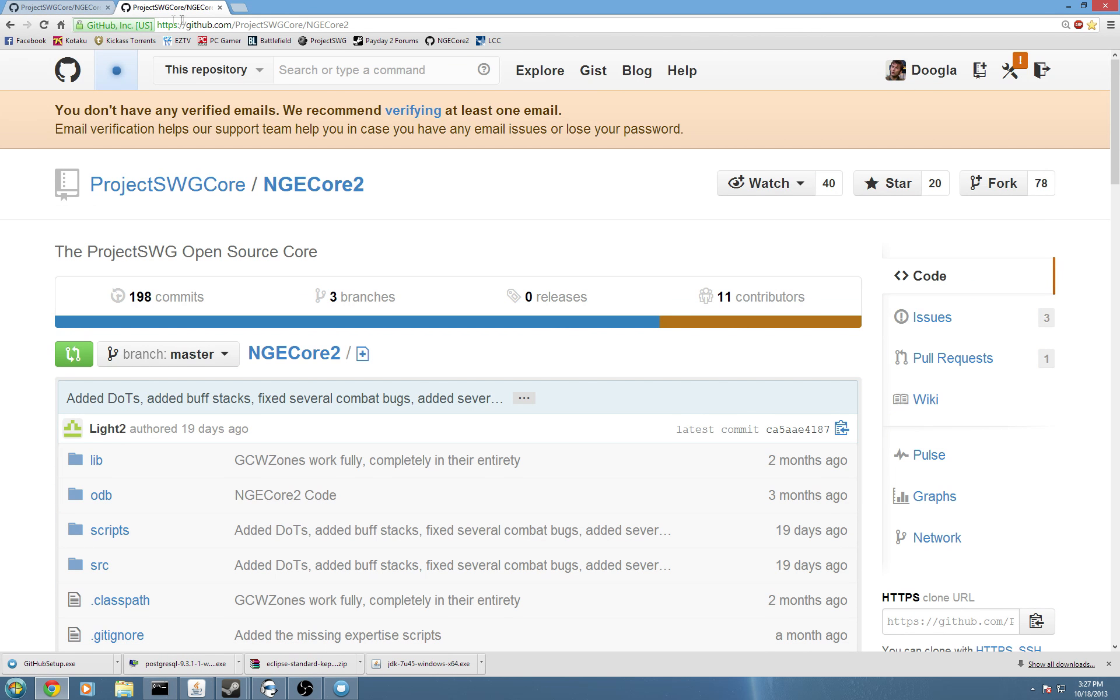
pyautogui.moveTo(389, 25); pyautogui.dragTo(366, 25)
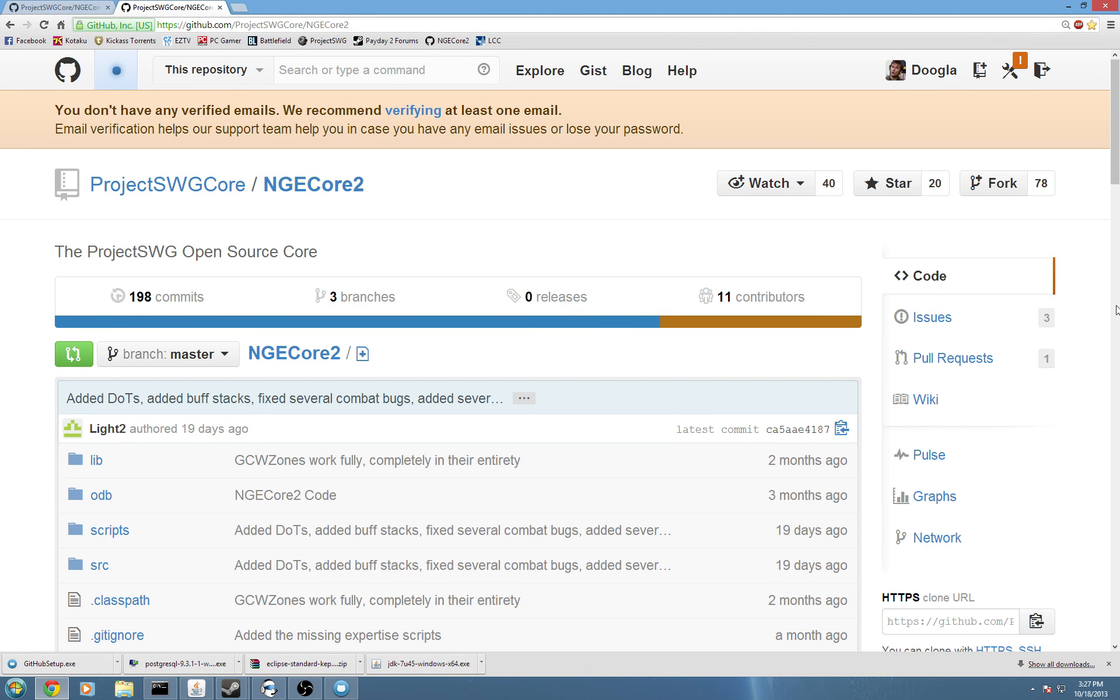
# Fork NGECore2 into your own GitHub account.
pyautogui.scroll(-14, 727, 403)
pyautogui.scroll(13, 677, 460)
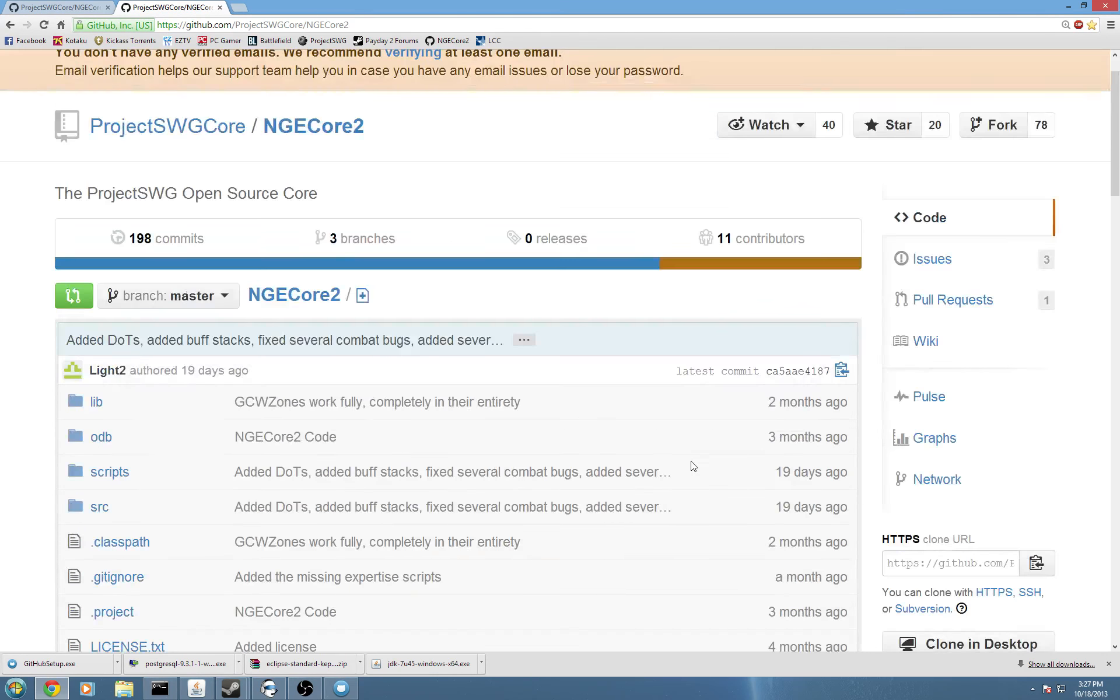
pyautogui.scroll(-4, 695, 480)
pyautogui.scroll(5, 697, 481)
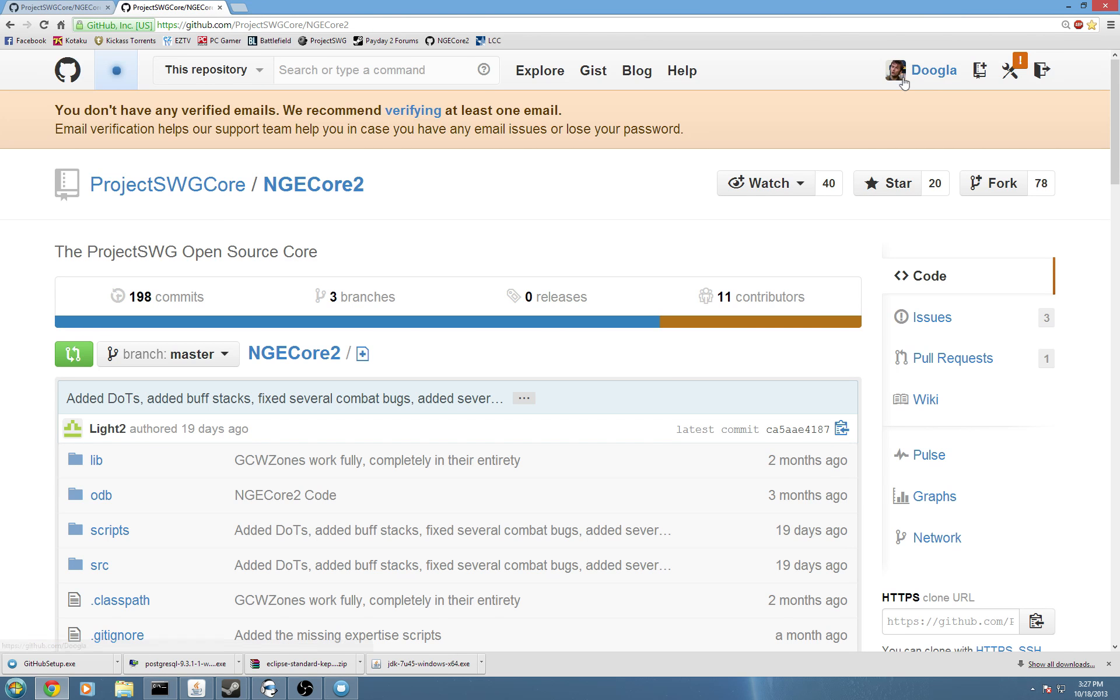
pyautogui.click(996, 191)
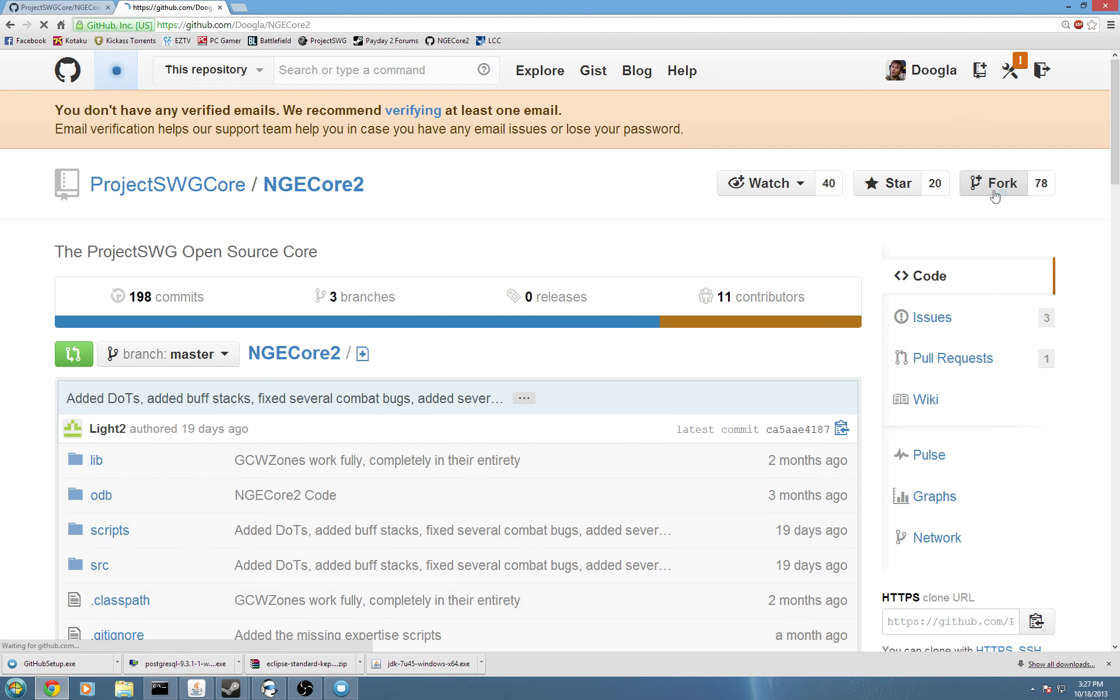
# Check the fork's owner name, then clone the NGECore2 fork with Clone in Desktop.
pyautogui.scroll(-2, 754, 284)
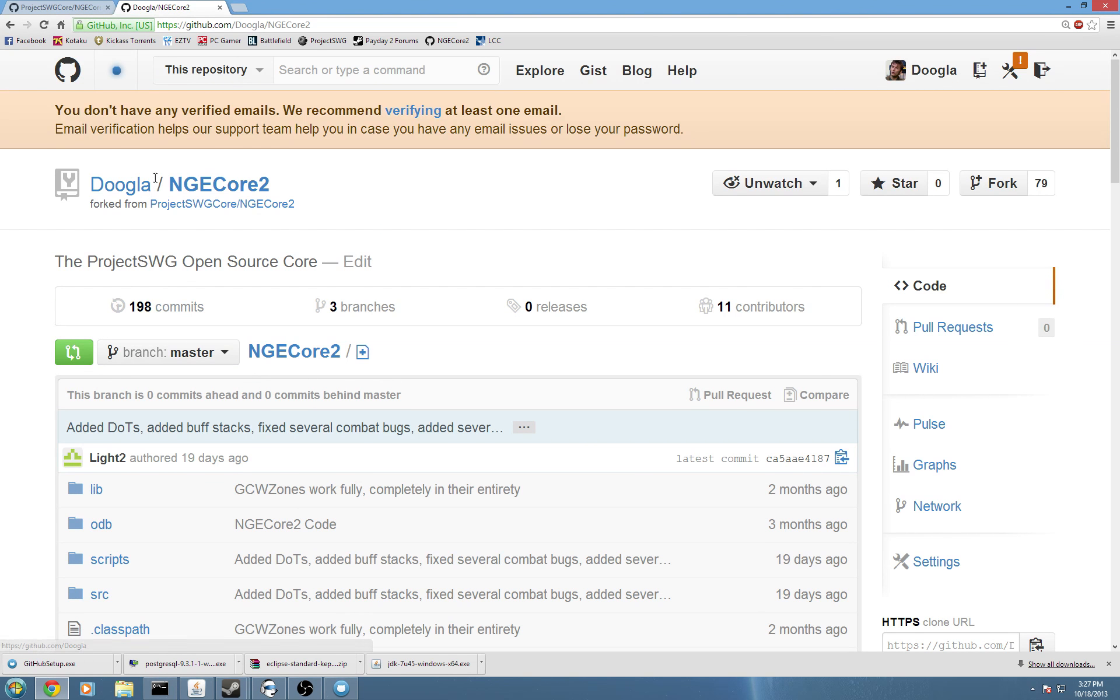
pyautogui.moveTo(157, 183); pyautogui.dragTo(107, 183)
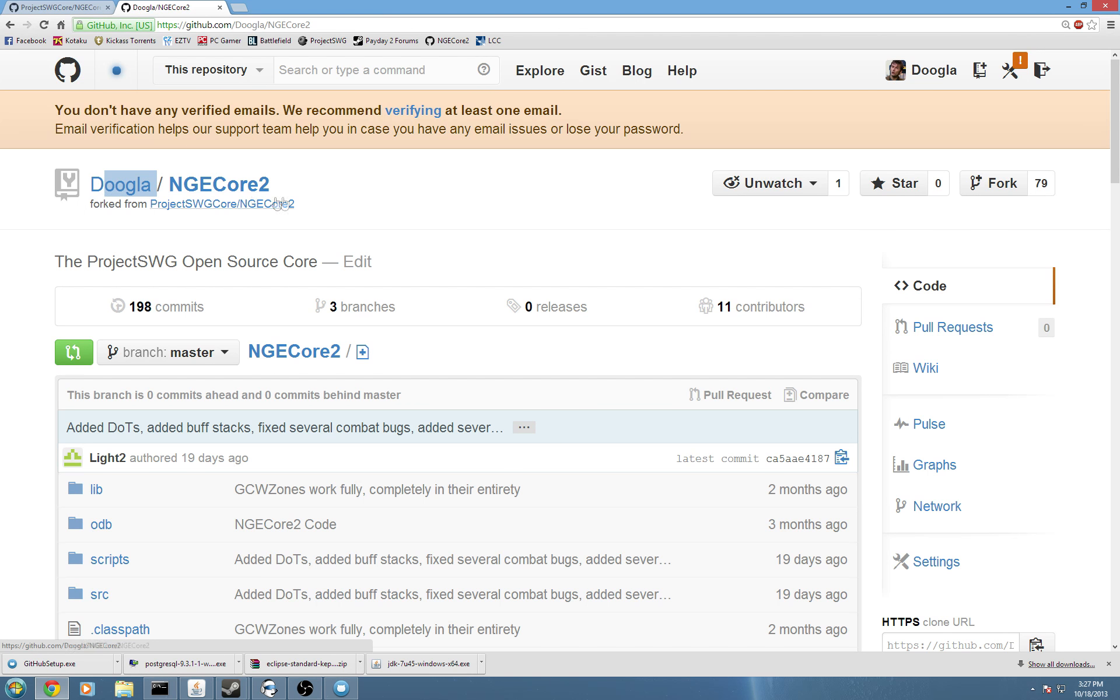
pyautogui.click(196, 162)
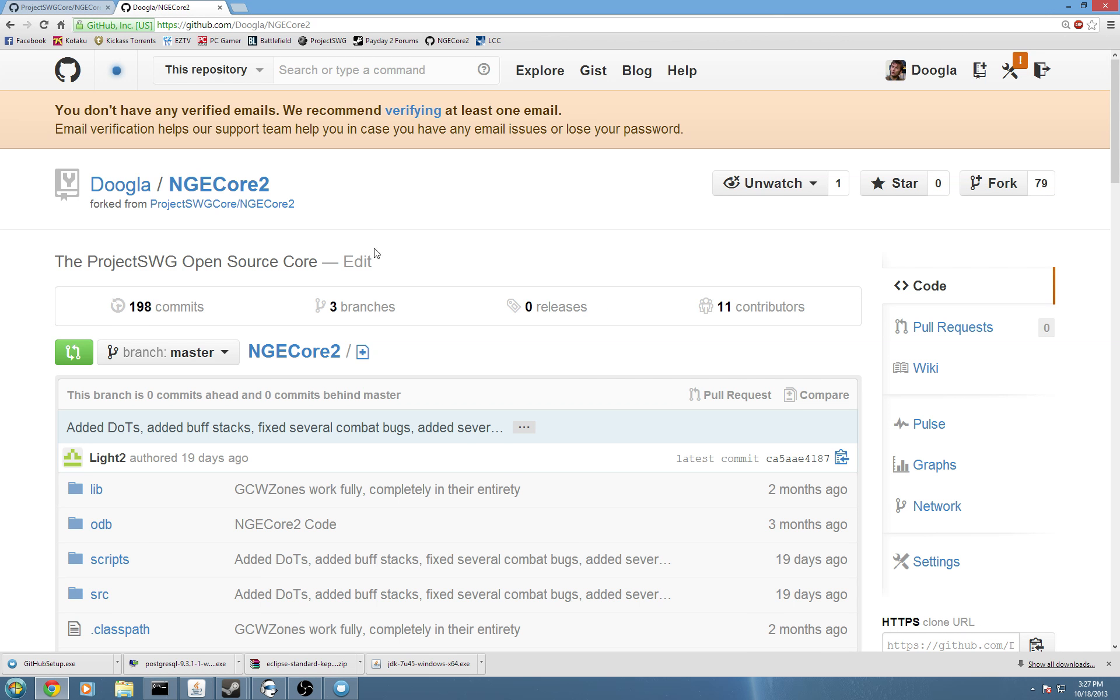
pyautogui.scroll(-2, 227, 167)
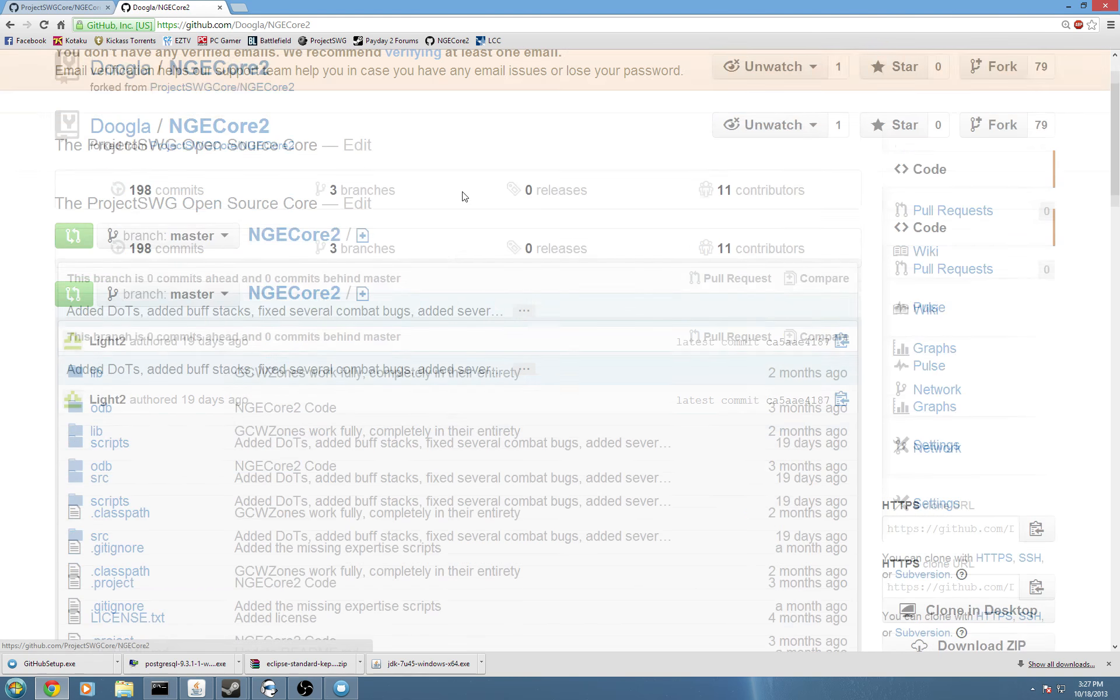
pyautogui.scroll(1, 227, 166)
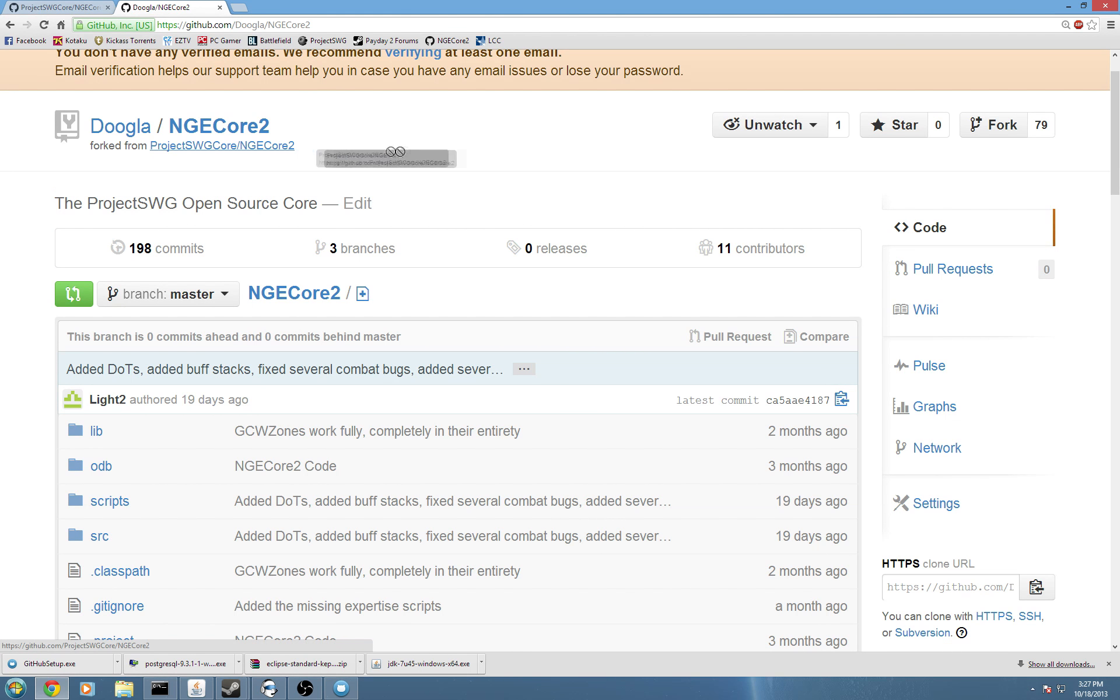
pyautogui.scroll(-5, 729, 572)
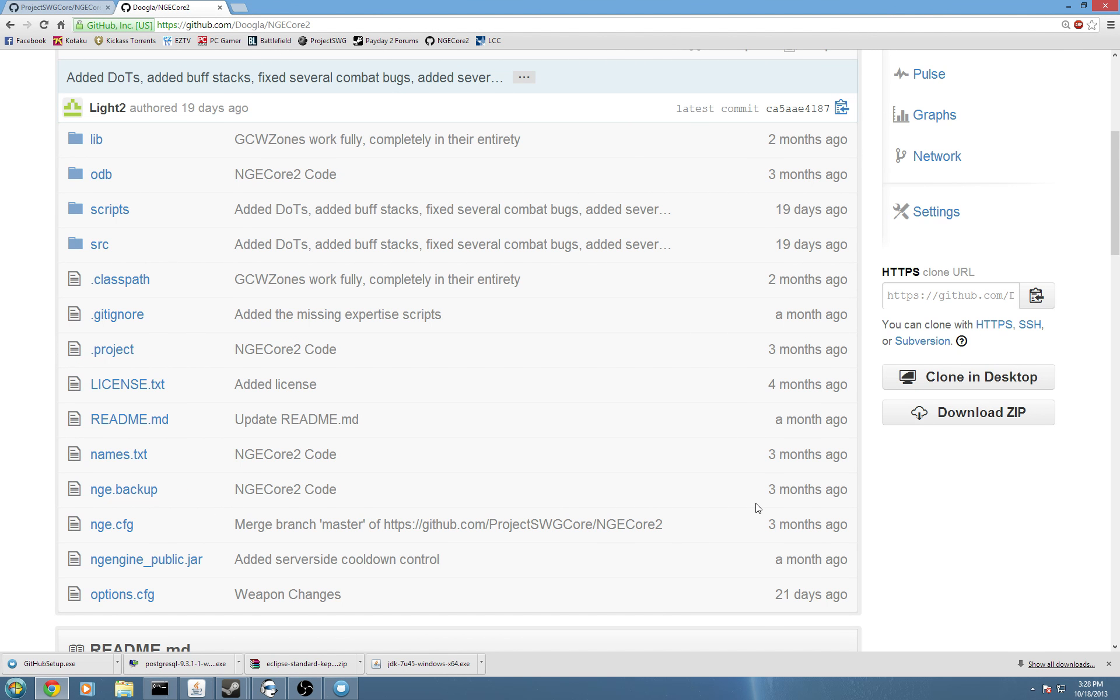
pyautogui.scroll(3, 910, 506)
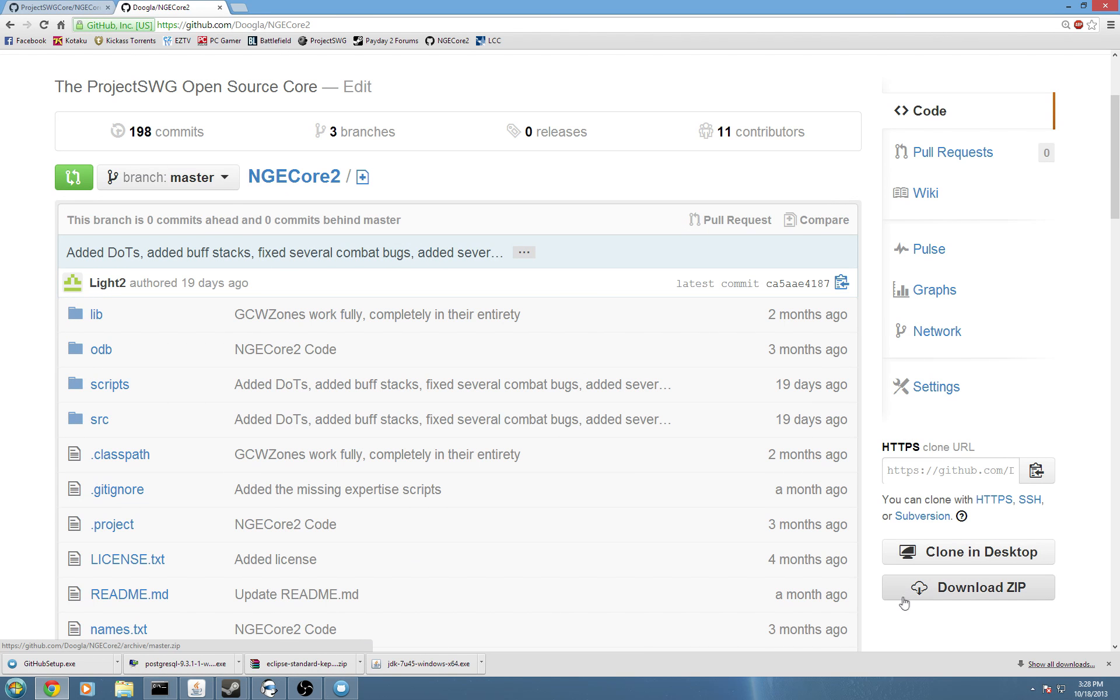
pyautogui.click(930, 559)
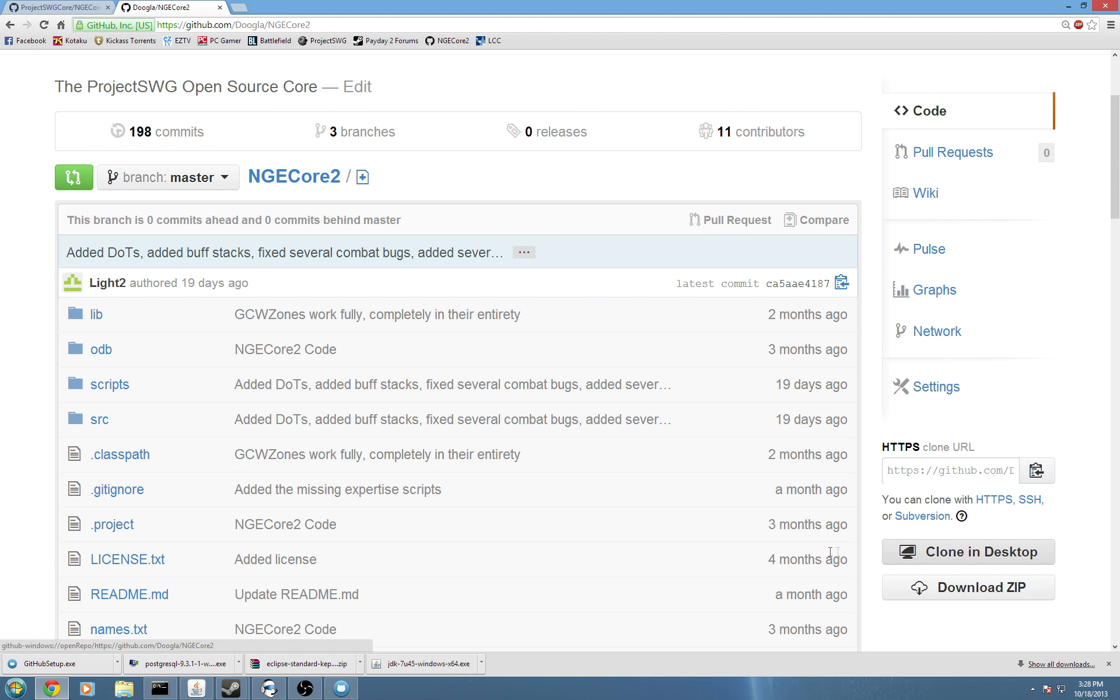
# Confirm the cloned NGECore2 fork in GitHub for Windows, then minimize Chrome.
pyautogui.click(341, 689)
pyautogui.click(580, 175)
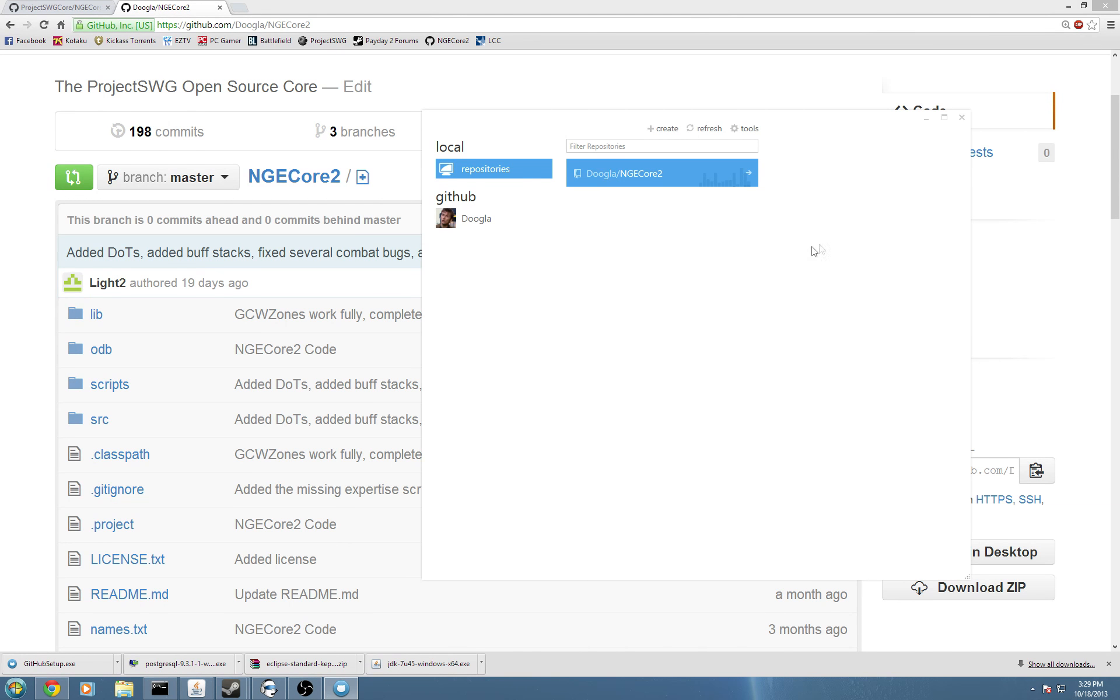
pyautogui.click(1069, 6)
pyautogui.click(16, 688)
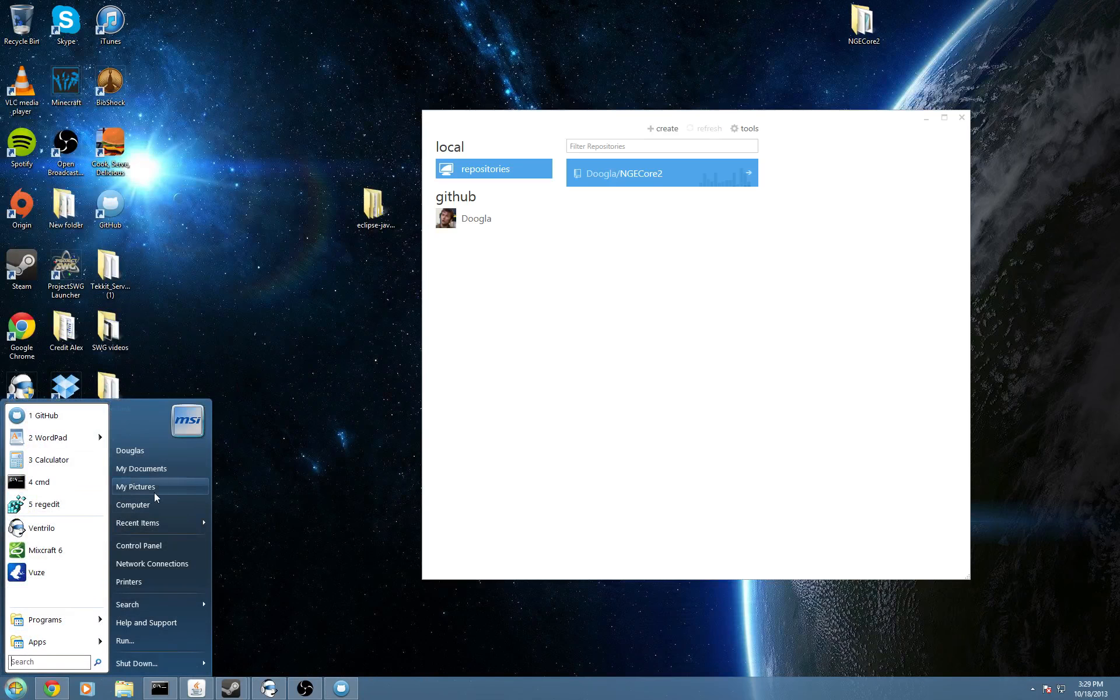
# Check GitHub for Windows' default storage directory, close the app, and open Documents\GitHub.
pyautogui.click(142, 469)
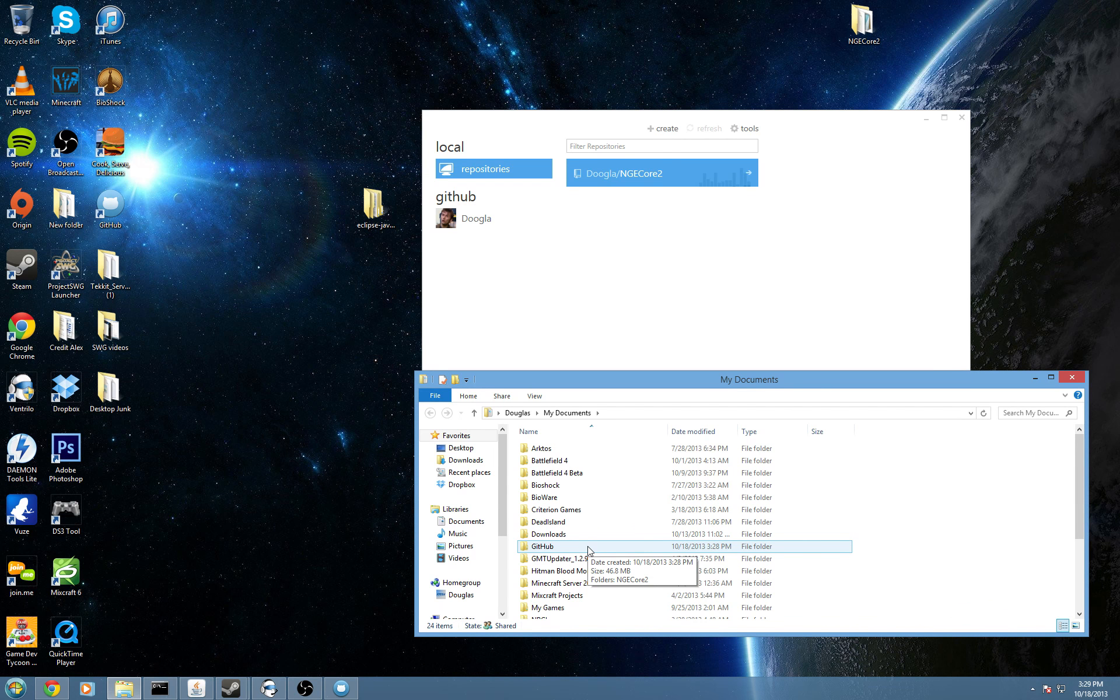
pyautogui.click(589, 551)
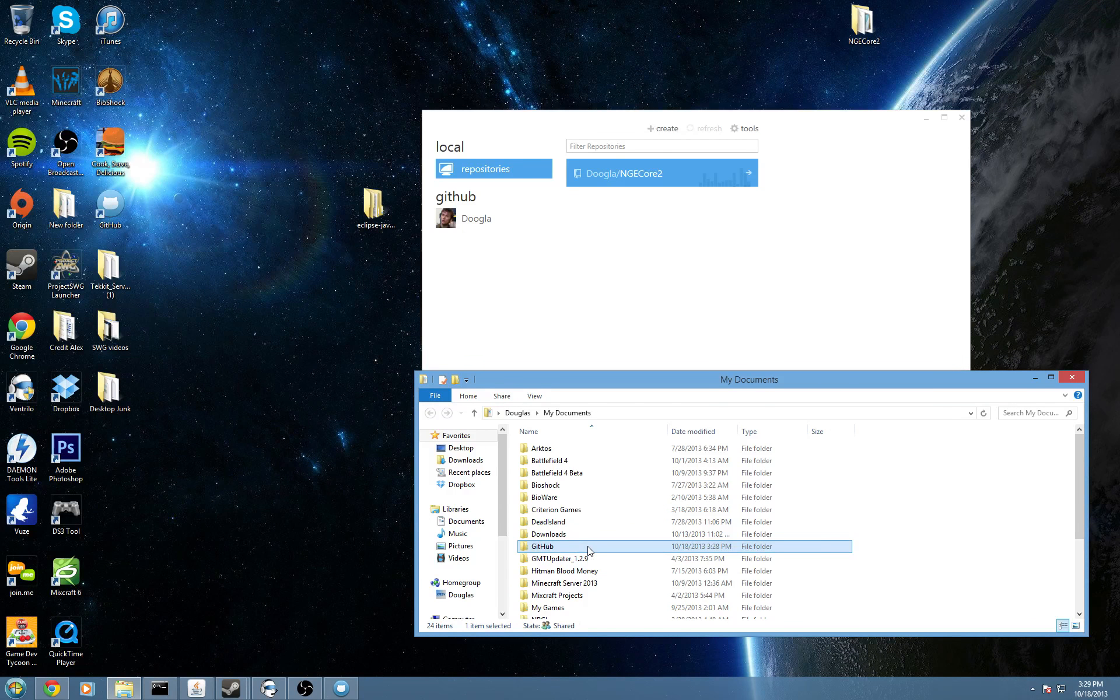
pyautogui.click(787, 222)
pyautogui.click(745, 129)
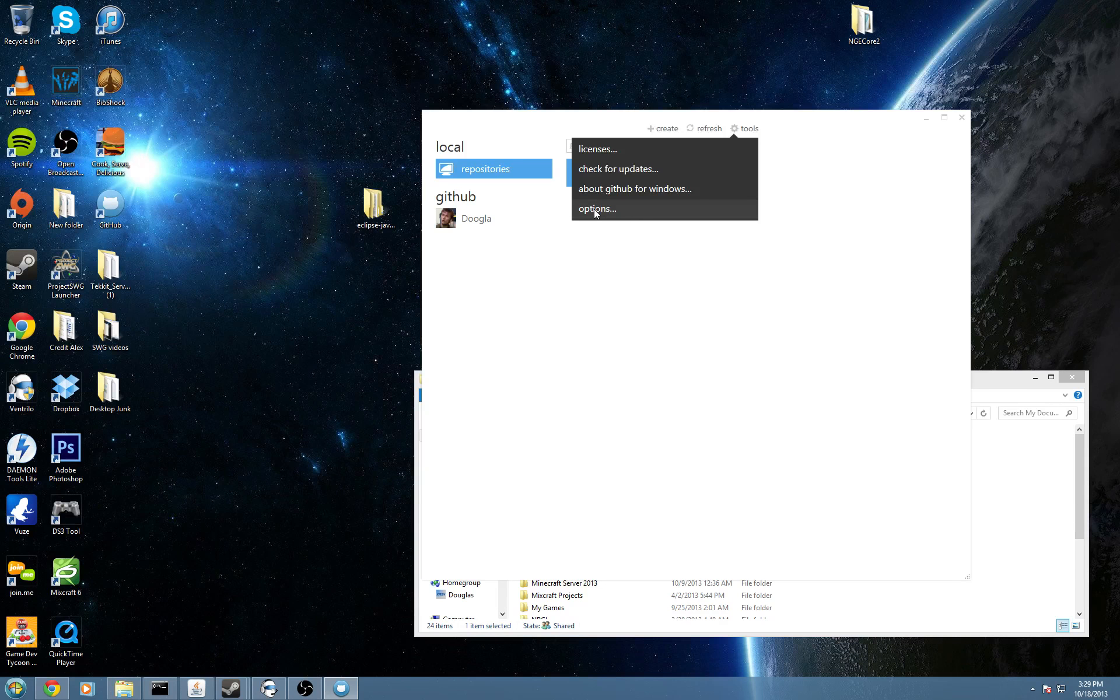
pyautogui.click(596, 208)
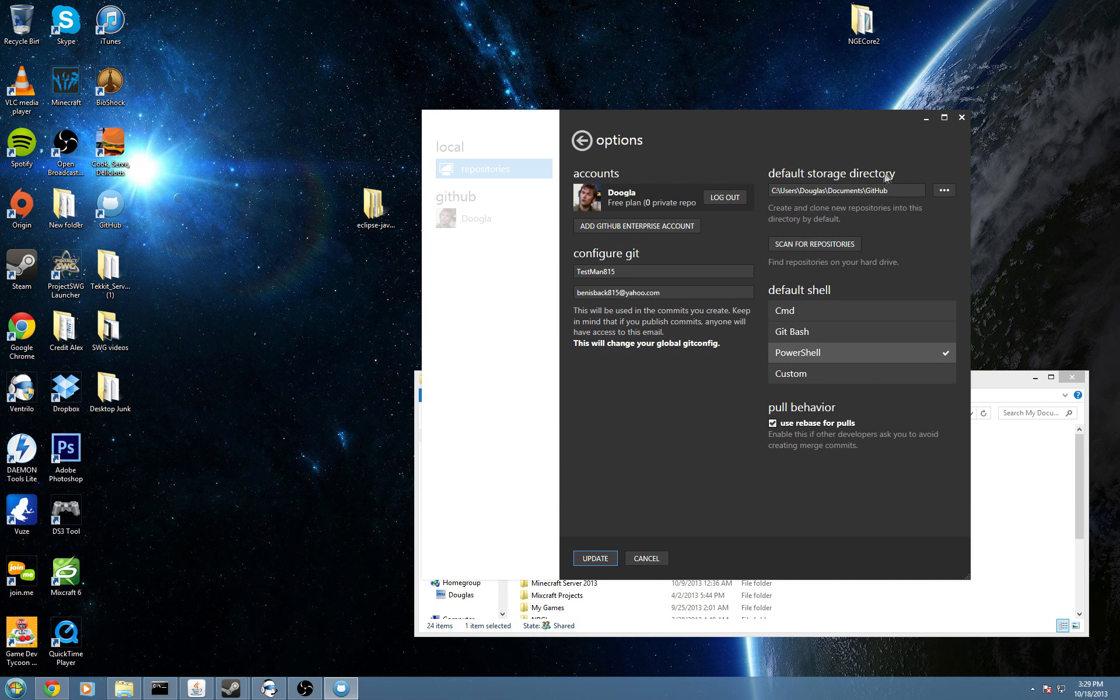
pyautogui.click(899, 191)
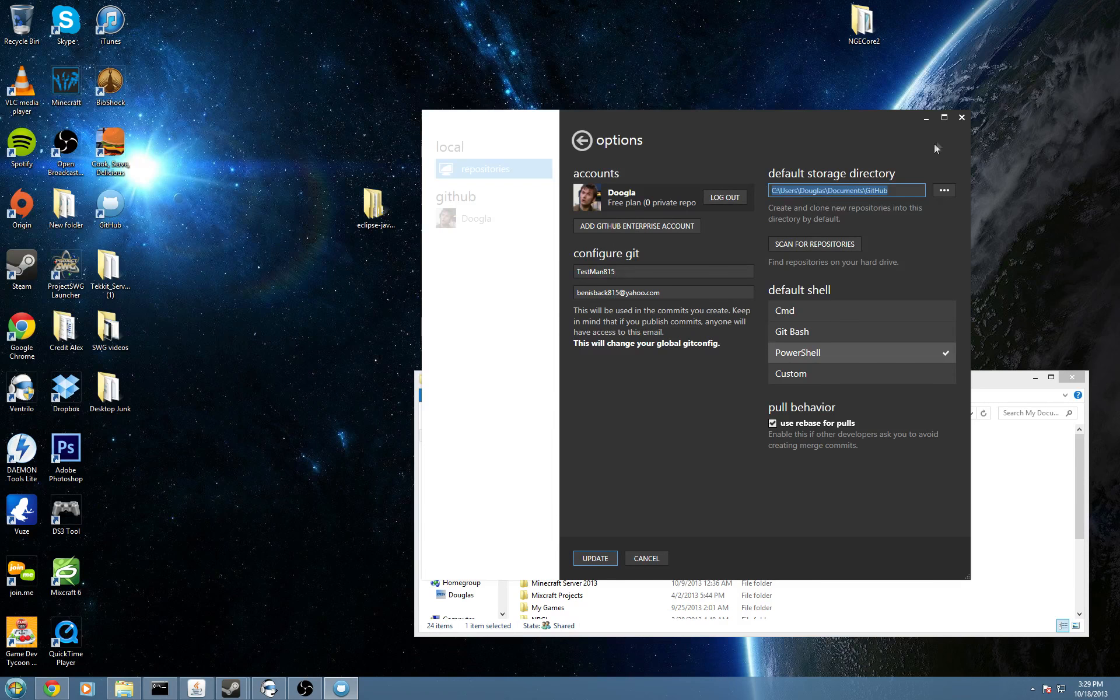
pyautogui.click(961, 117)
pyautogui.doubleClick(541, 547)
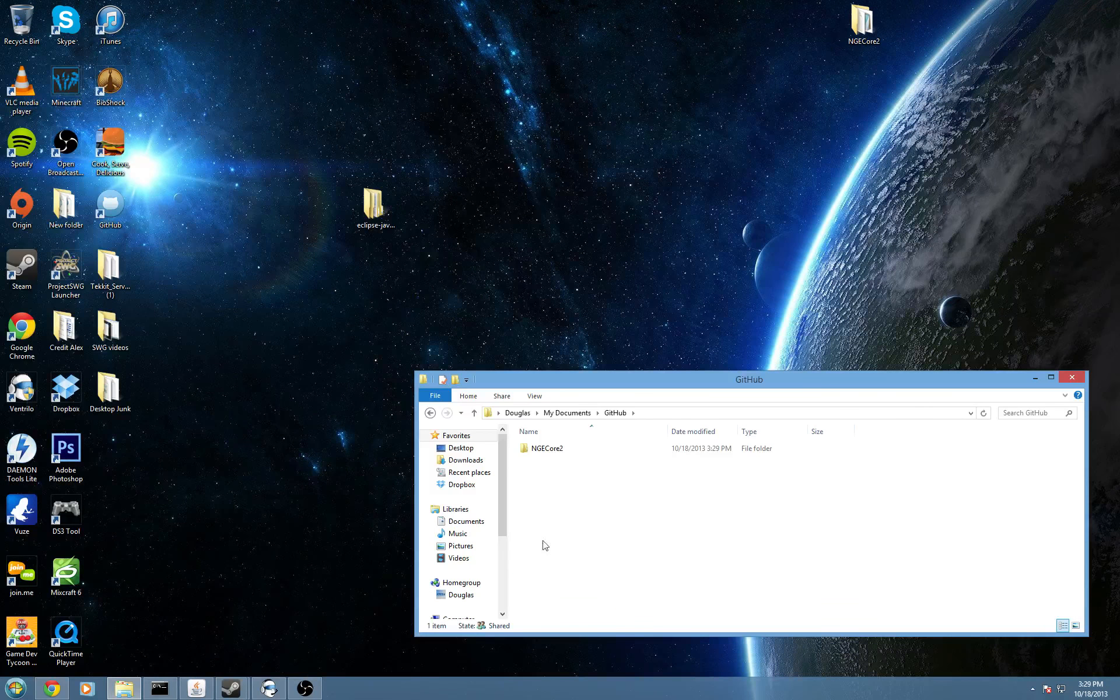
# Open NGECore2's nge config in Notepad and select the DB.PASS and DB.USER values.
pyautogui.click(572, 450)
pyautogui.doubleClick(572, 449)
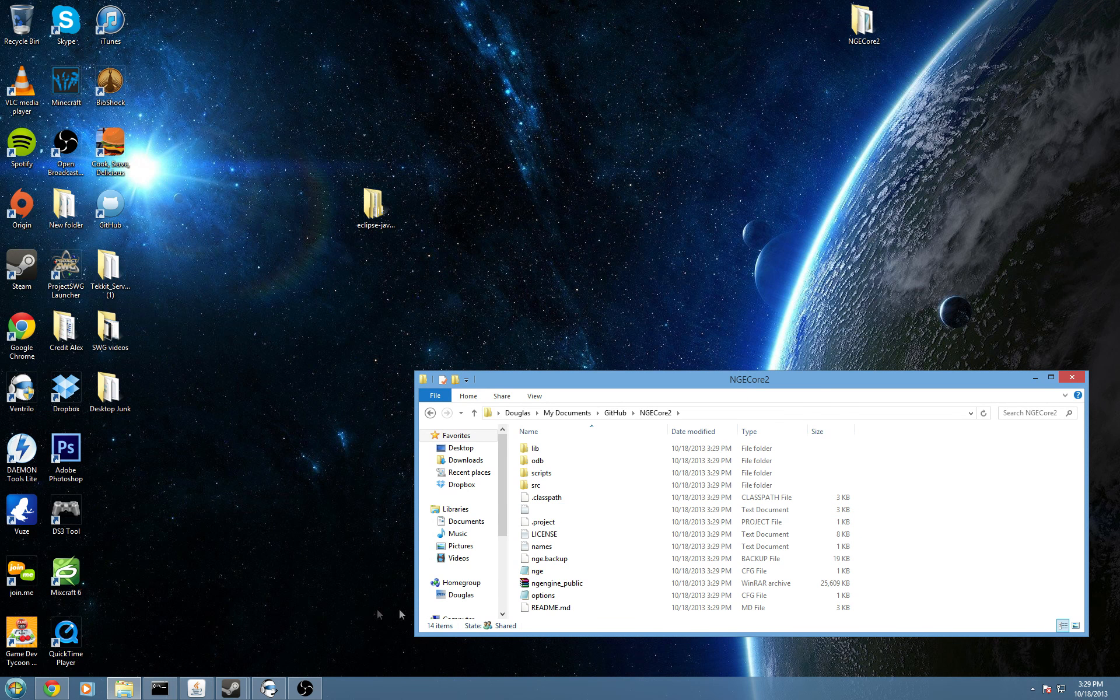
pyautogui.doubleClick(552, 576)
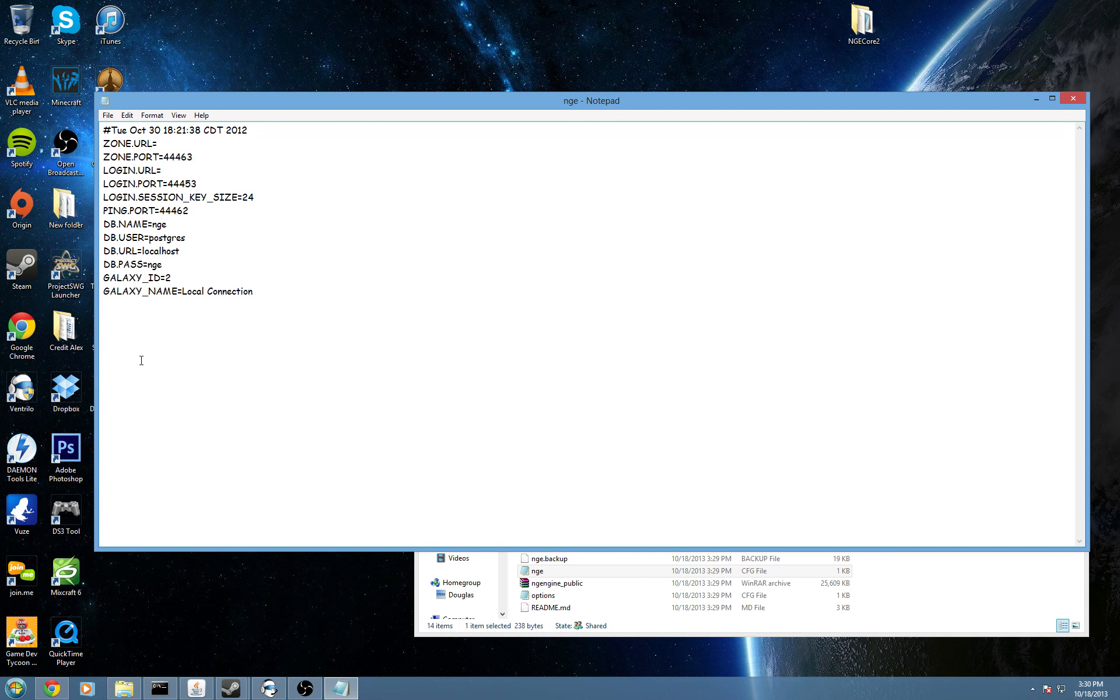
pyautogui.moveTo(168, 266); pyautogui.dragTo(89, 266)
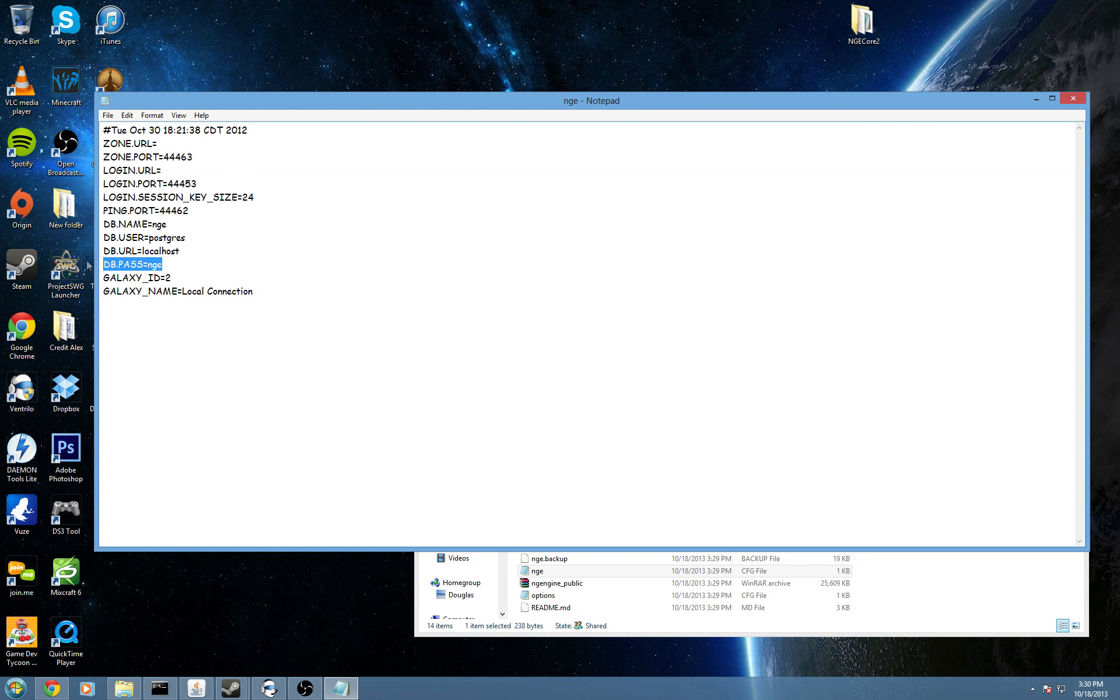
pyautogui.click(152, 238)
pyautogui.moveTo(150, 238); pyautogui.dragTo(183, 239)
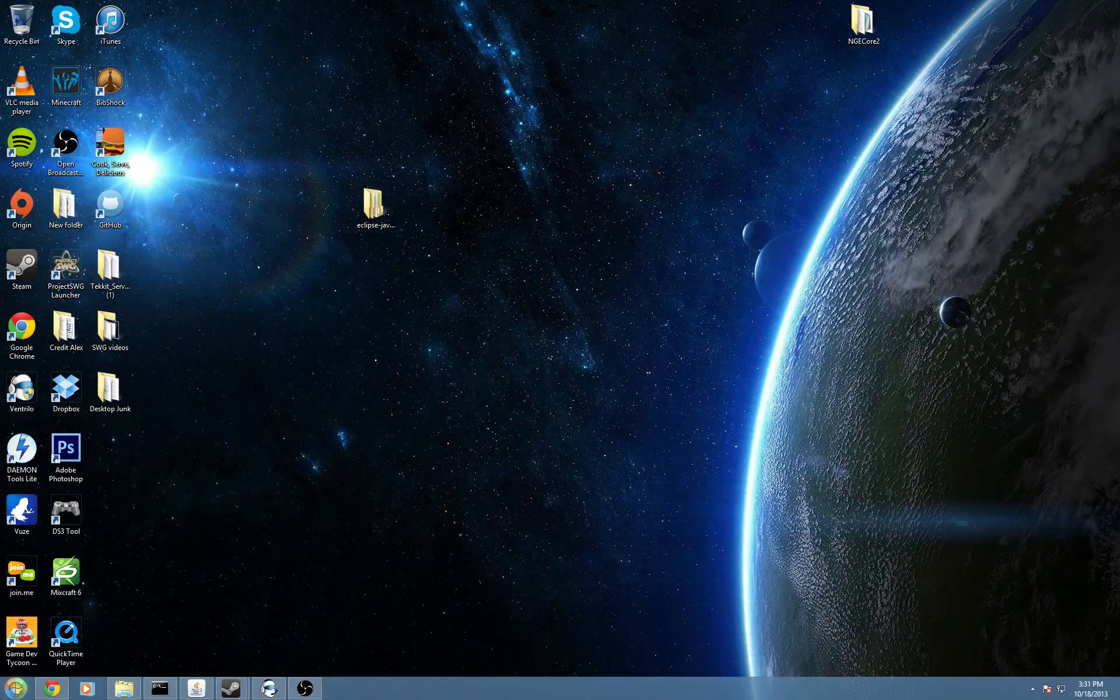
# Launch pgAdmin III from the PostgreSQL 9.3 Start menu group.
pyautogui.click(15, 688)
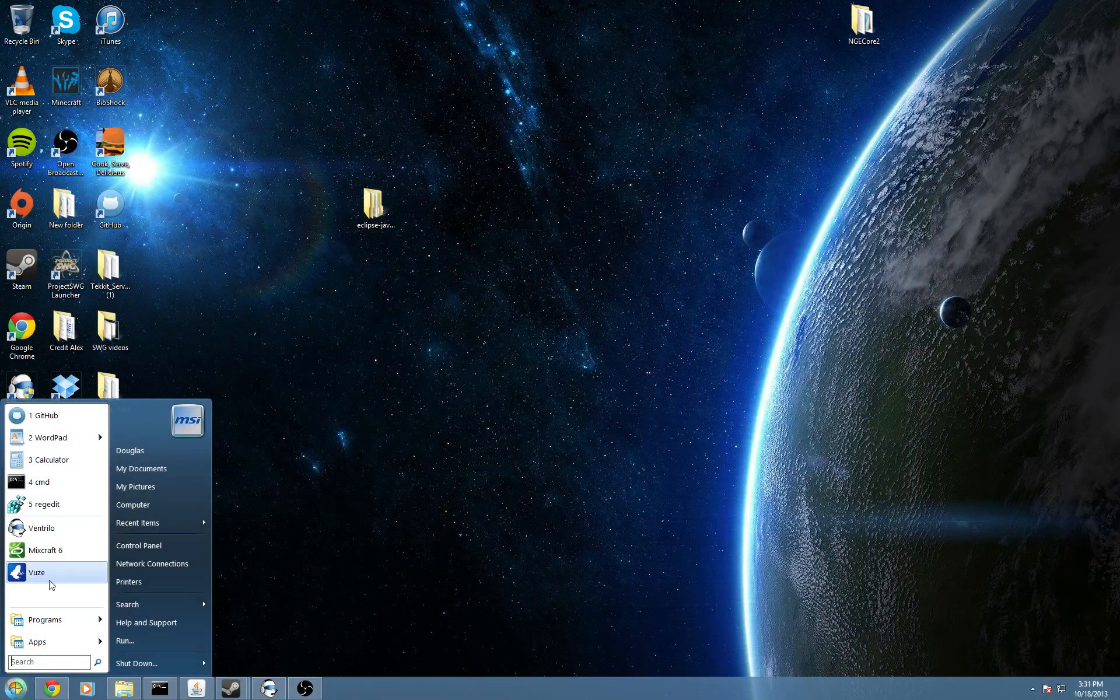
pyautogui.moveTo(52, 619)
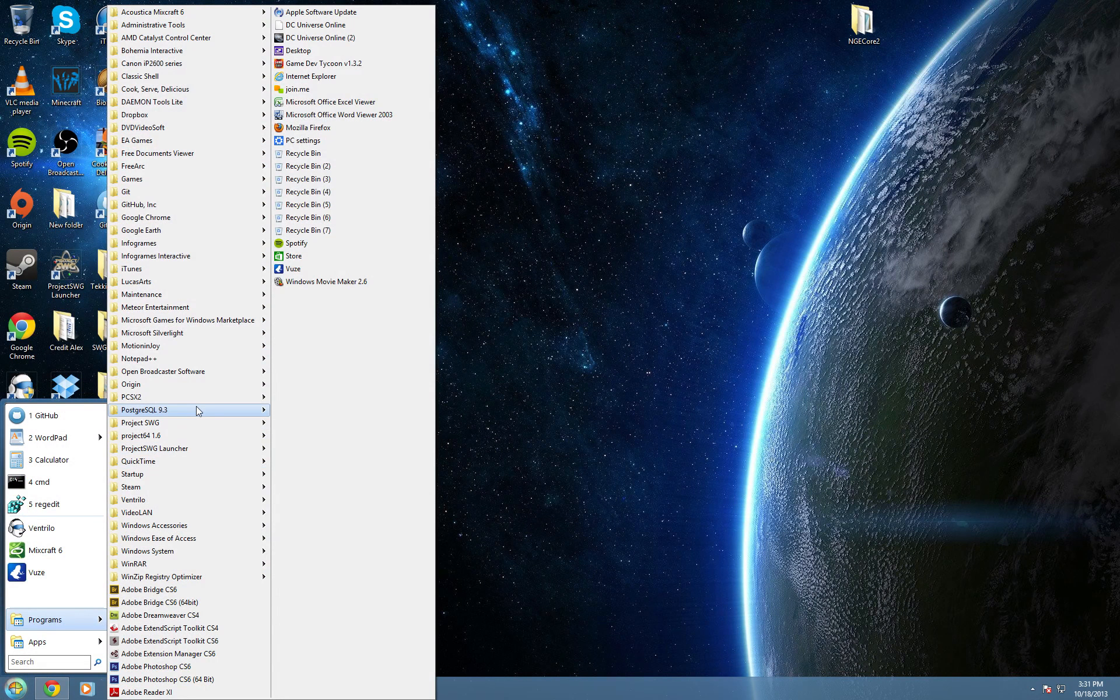
pyautogui.moveTo(196, 409)
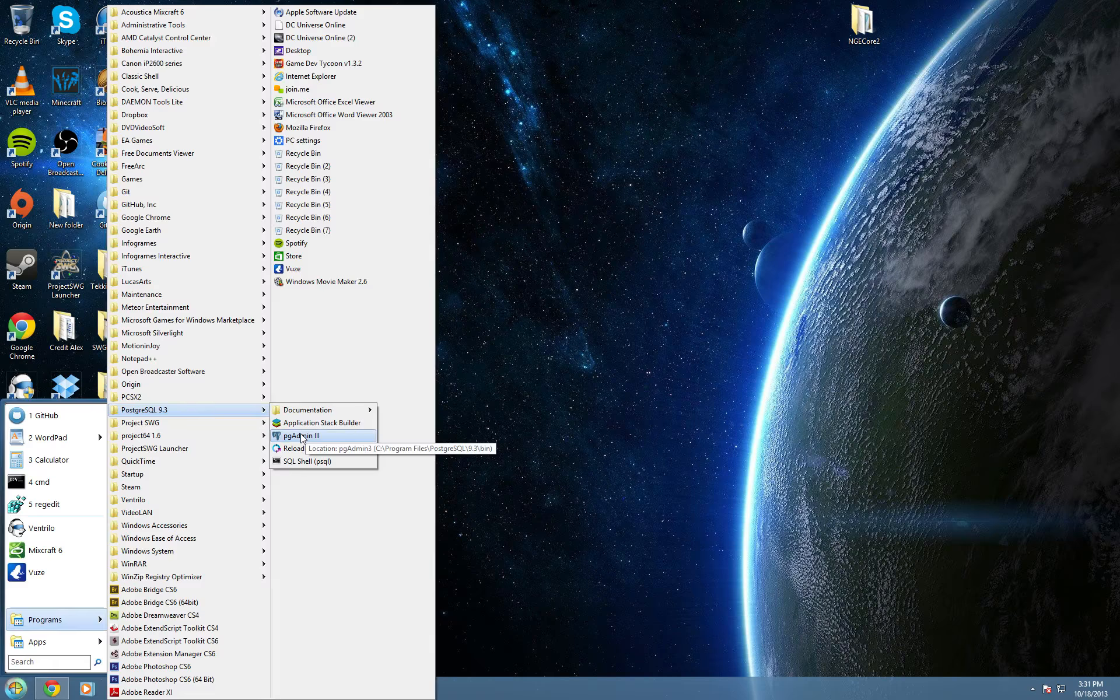
pyautogui.click(326, 435)
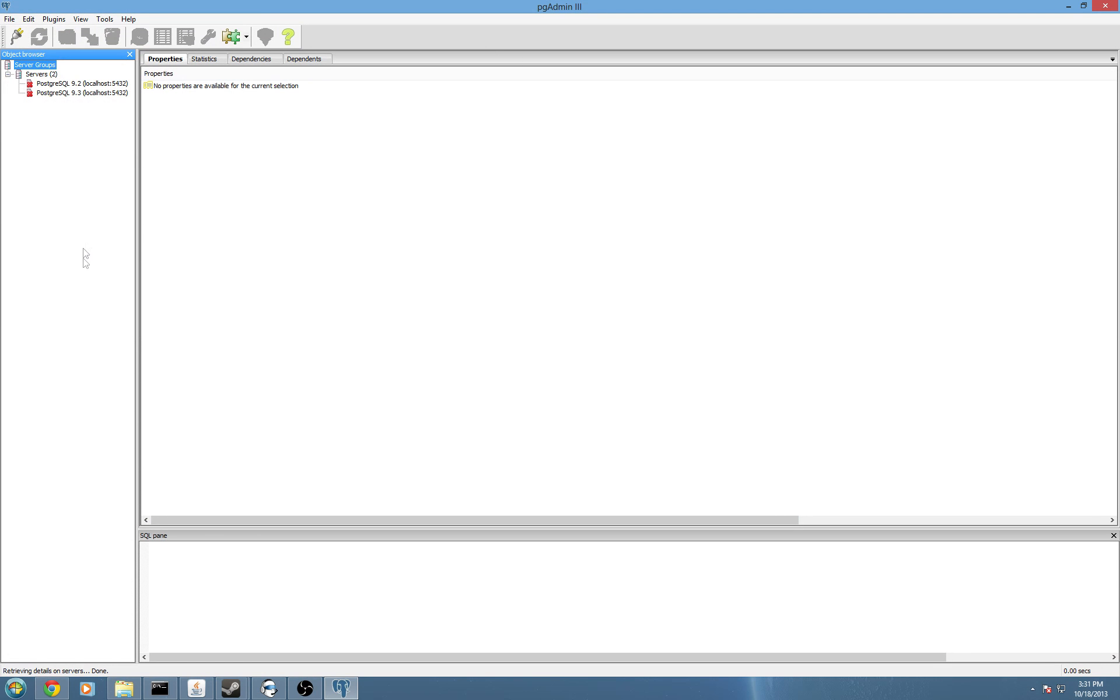
pyautogui.click(16, 689)
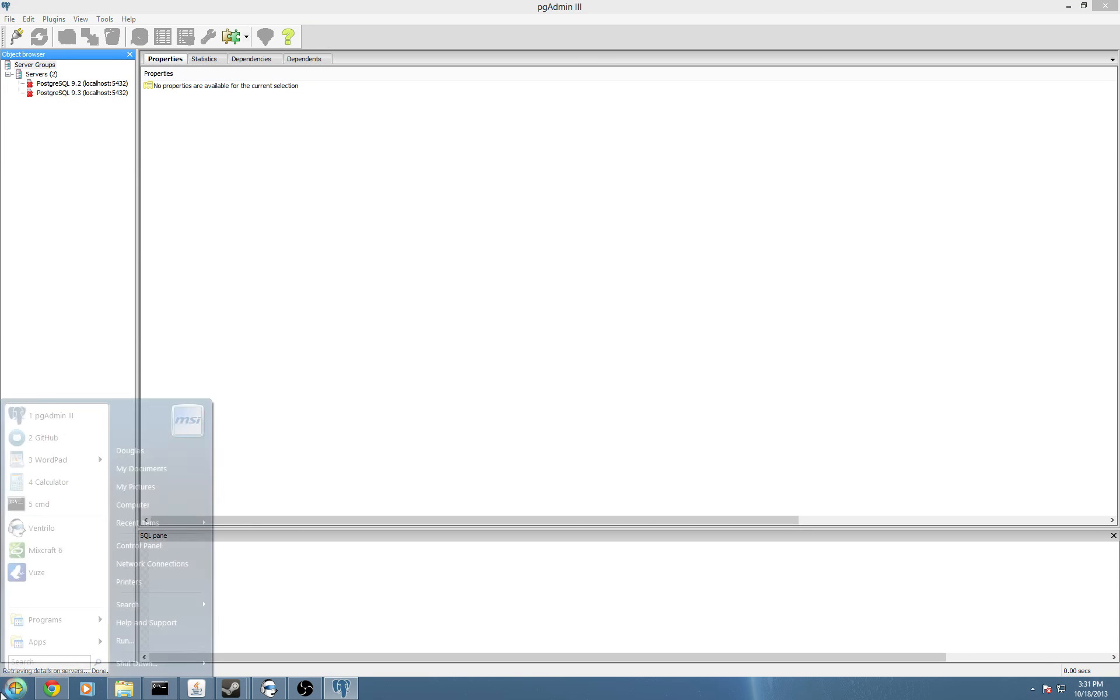
pyautogui.moveTo(40, 627)
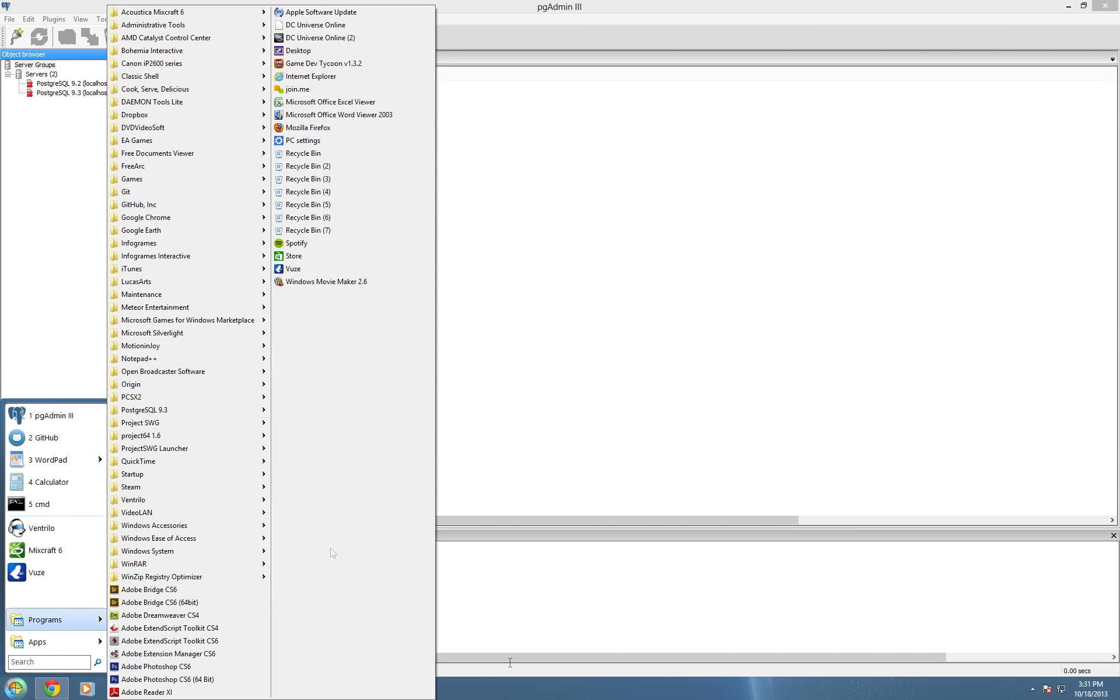
pyautogui.press('Escape')
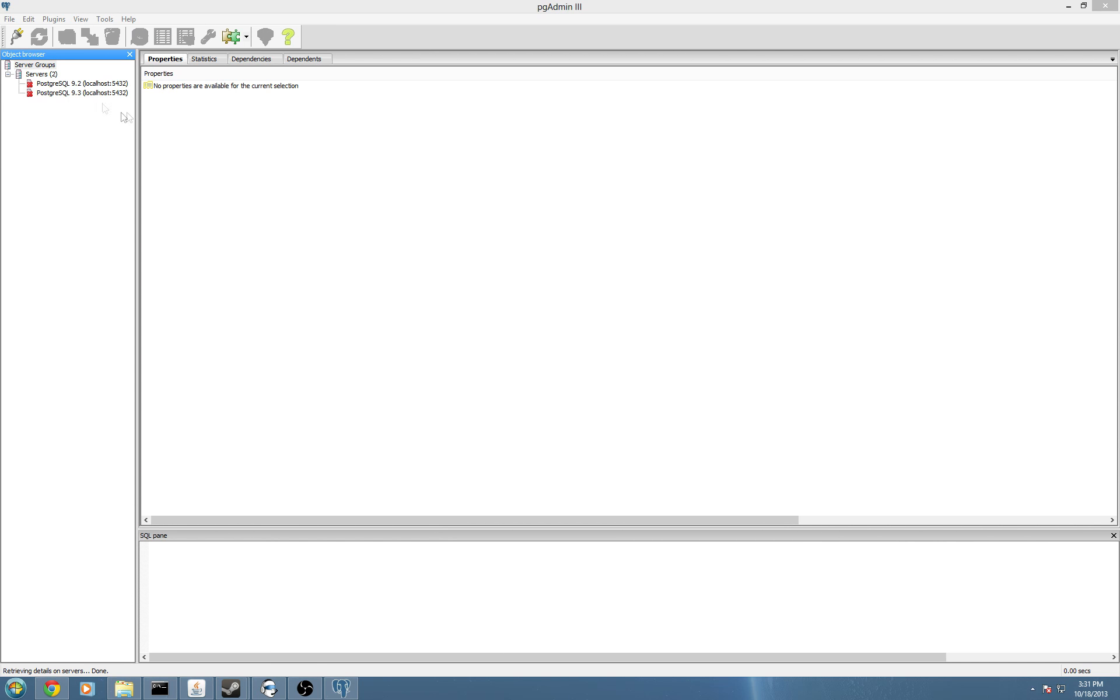
# Drop the PostgreSQL 9.2 server, keeping only PostgreSQL 9.3 (localhost:5432).
pyautogui.click(45, 74)
pyautogui.click(49, 93)
pyautogui.rightClick(46, 89)
pyautogui.click(47, 84)
pyautogui.rightClick(47, 81)
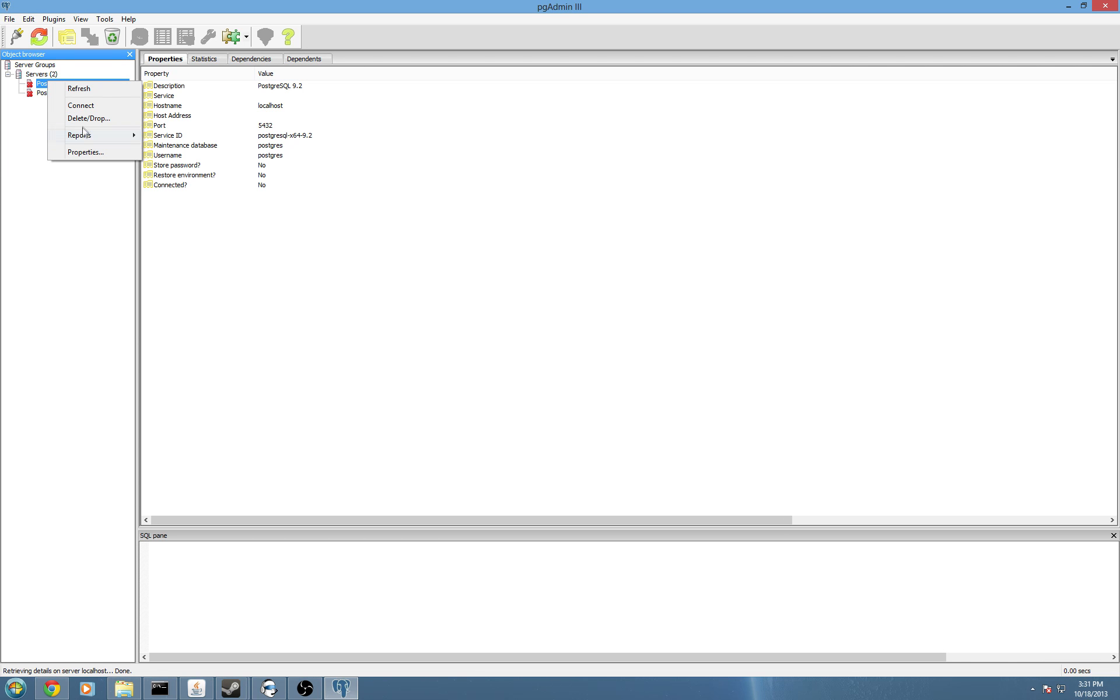
pyautogui.click(88, 118)
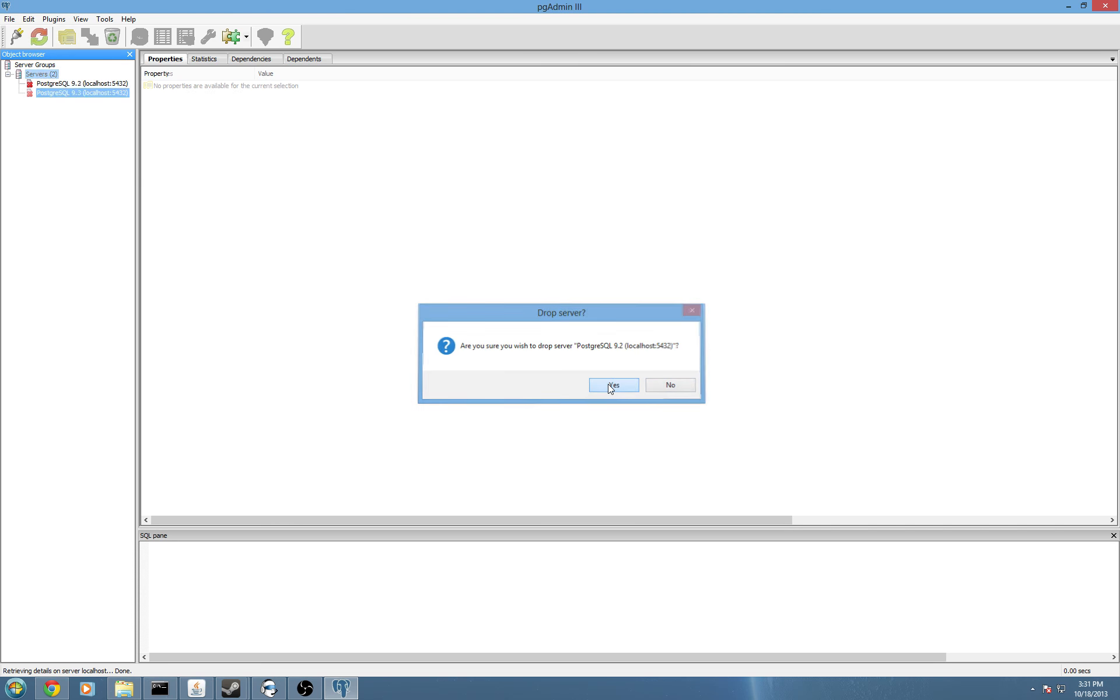
pyautogui.click(609, 384)
pyautogui.click(66, 85)
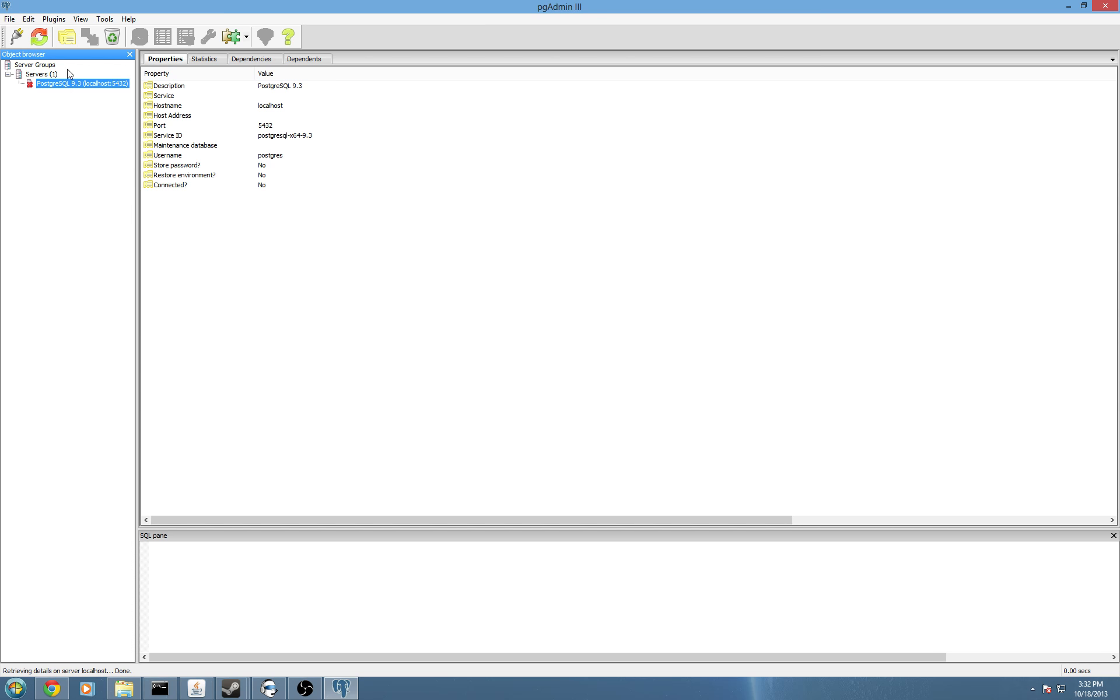
# Connect to the PostgreSQL 9.3 server with its password.
pyautogui.rightClick(73, 86)
pyautogui.click(93, 109)
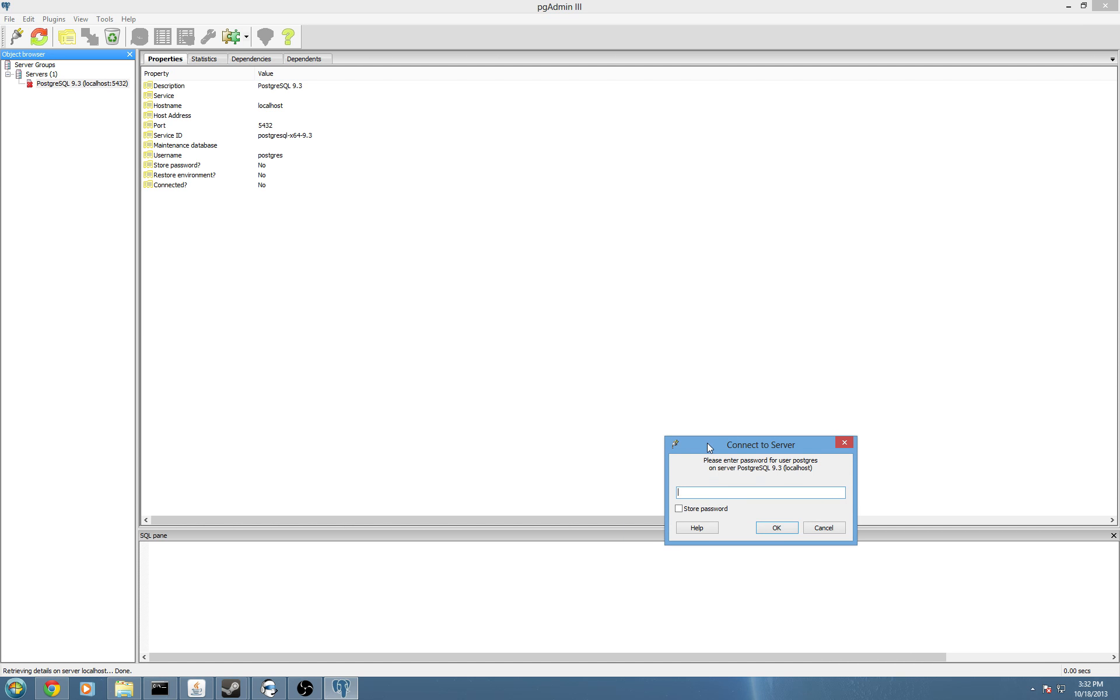
pyautogui.moveTo(707, 443); pyautogui.dragTo(427, 156)
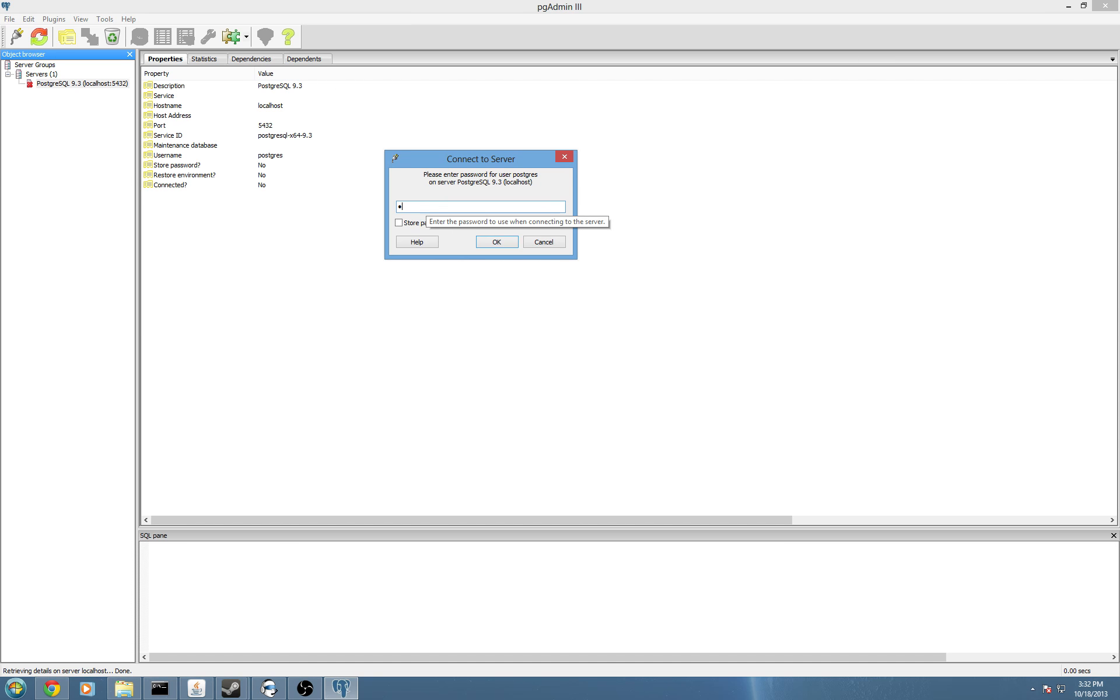
pyautogui.click(484, 242)
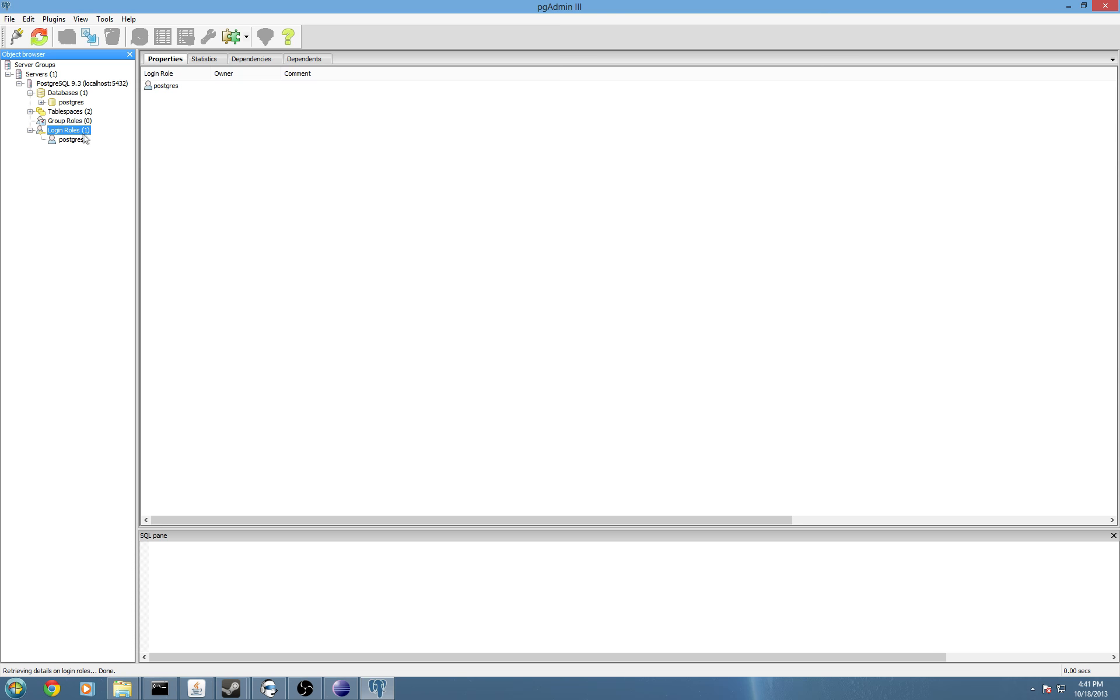
# Create login role nge as a superuser that can create databases.
pyautogui.rightClick(78, 133)
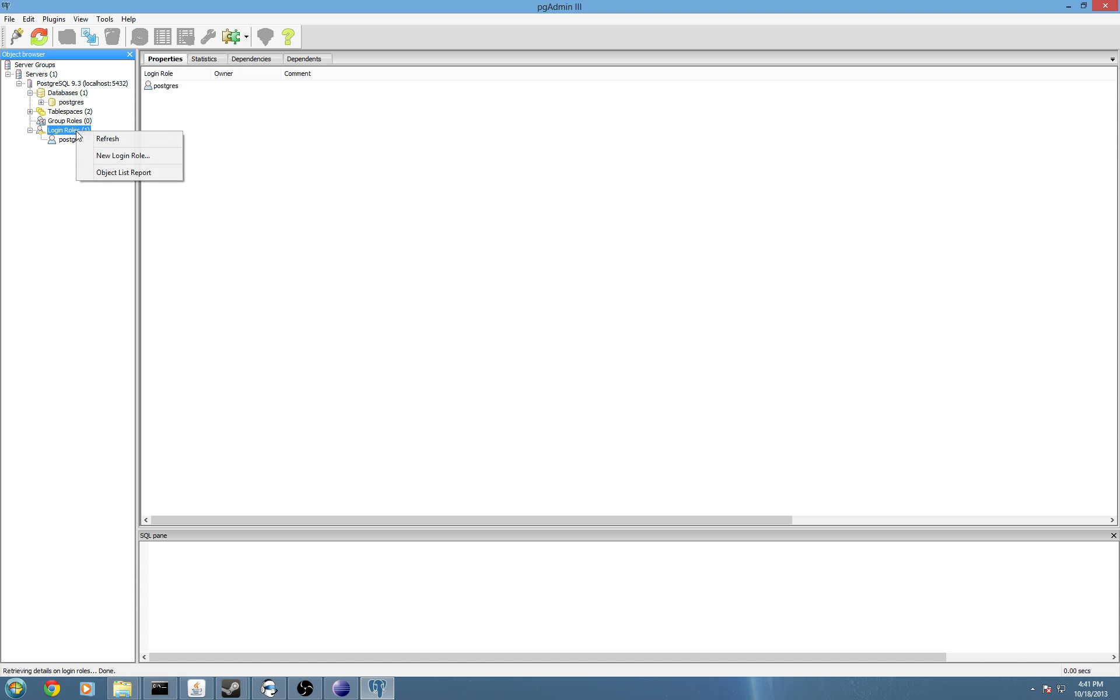
pyautogui.click(120, 156)
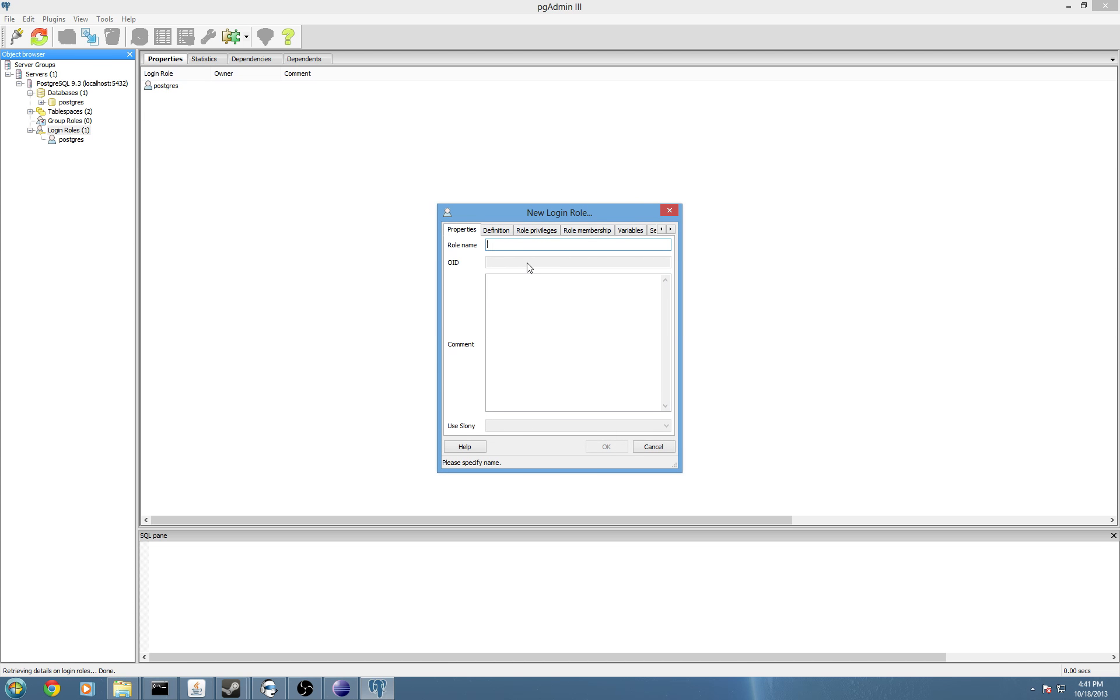
pyautogui.write('test')
pyautogui.click(526, 232)
pyautogui.click(451, 277)
pyautogui.click(452, 294)
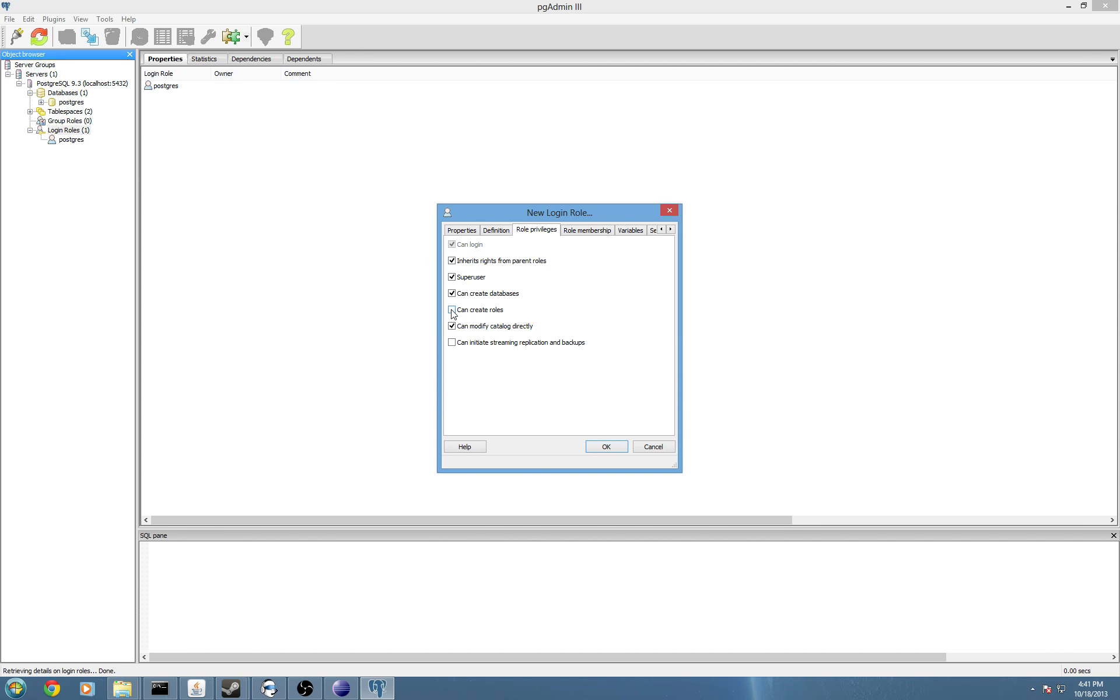
pyautogui.click(606, 448)
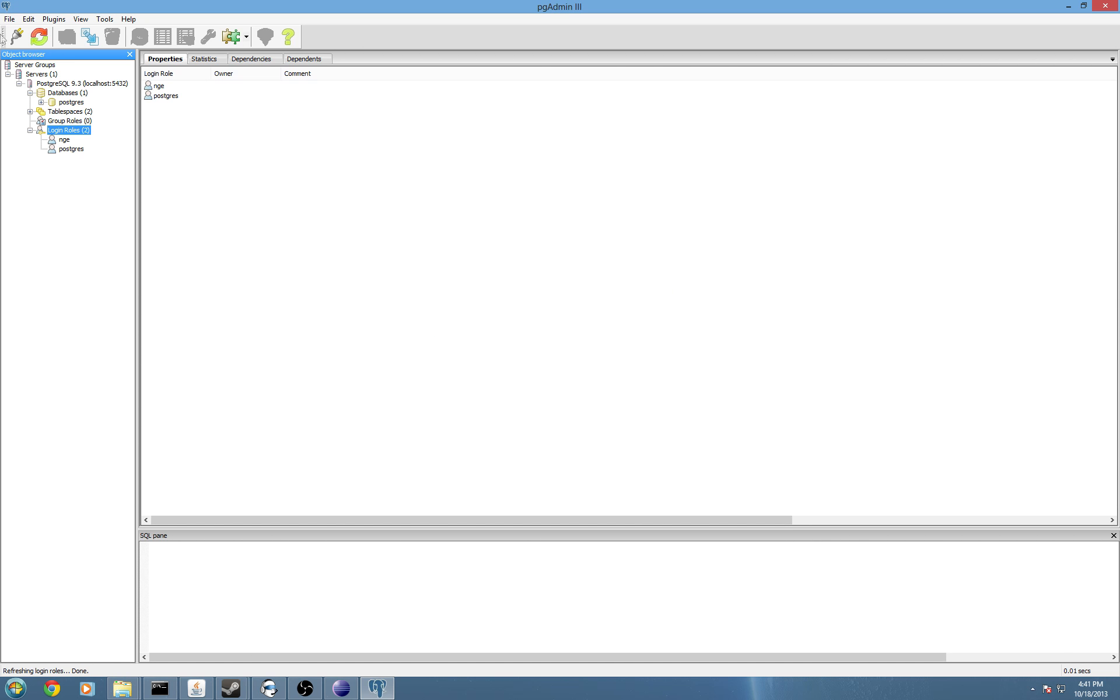
pyautogui.click(54, 94)
# Create a database named nge owned by the nge role.
pyautogui.rightClick(57, 96)
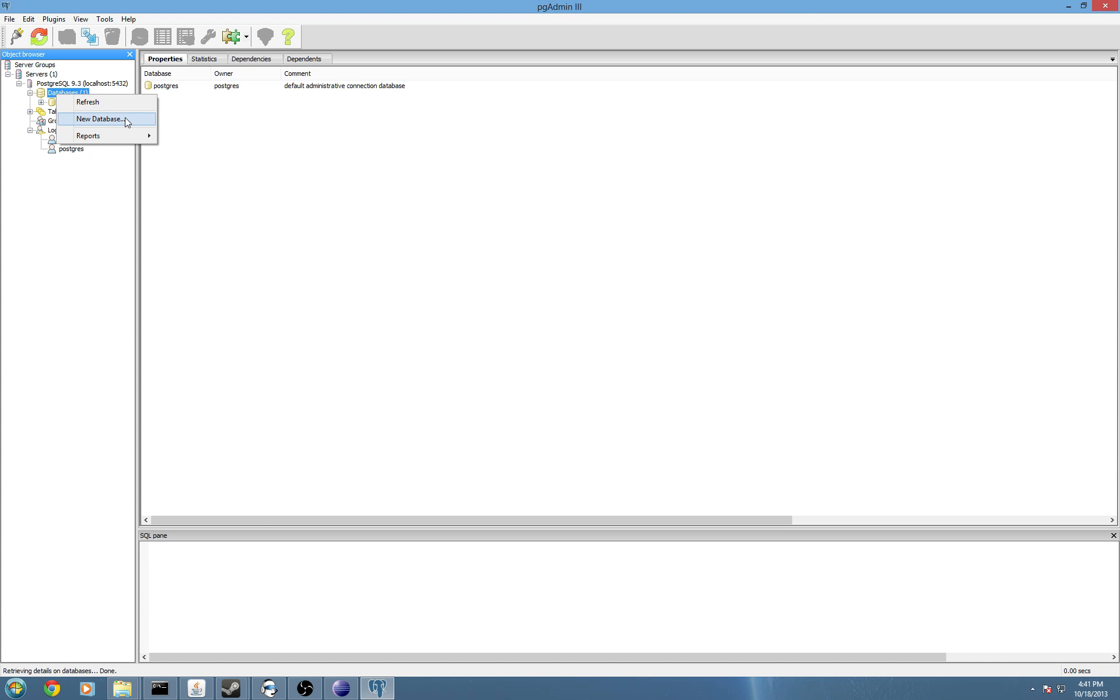
pyautogui.click(99, 119)
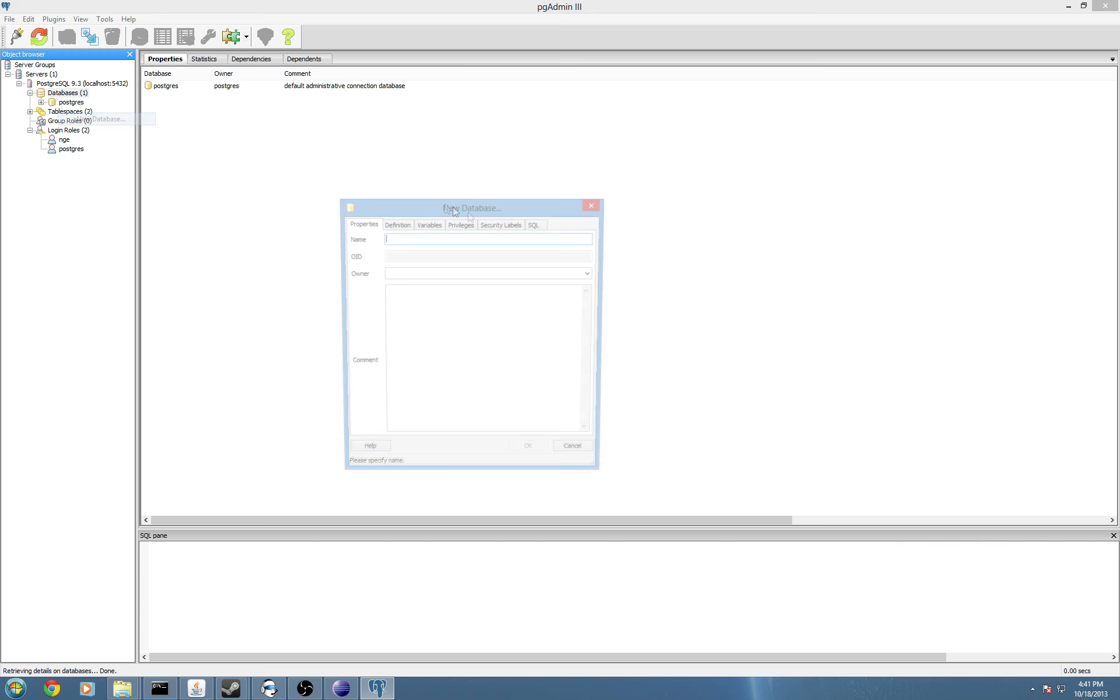
pyautogui.write('nge')
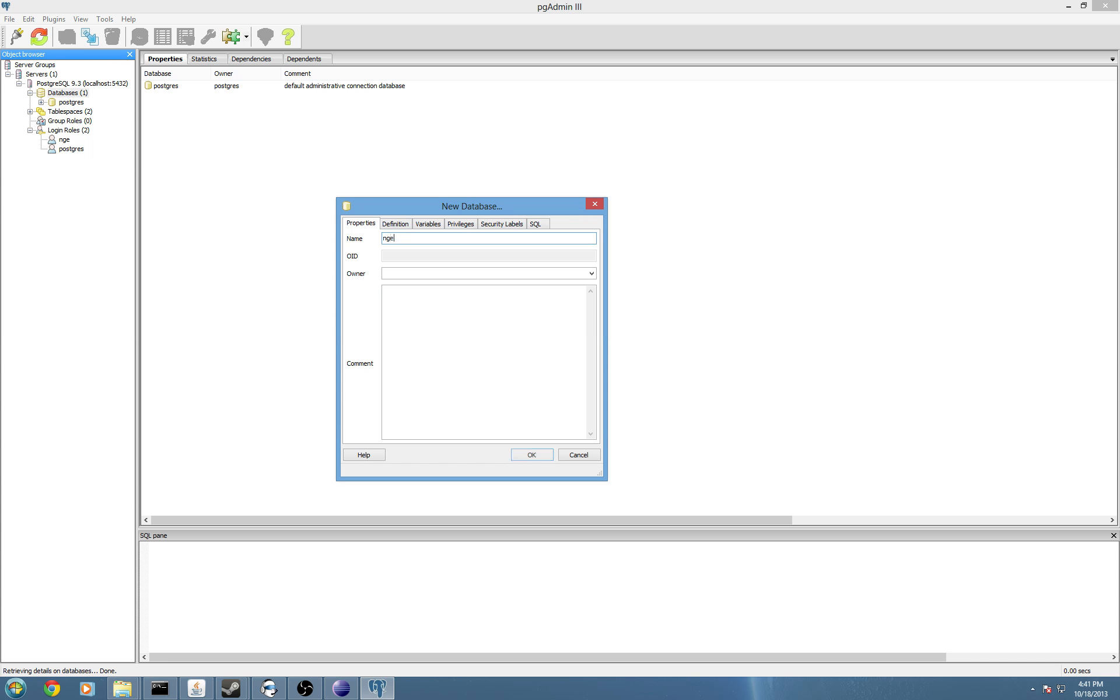
pyautogui.click(406, 226)
pyautogui.click(370, 226)
pyautogui.click(590, 273)
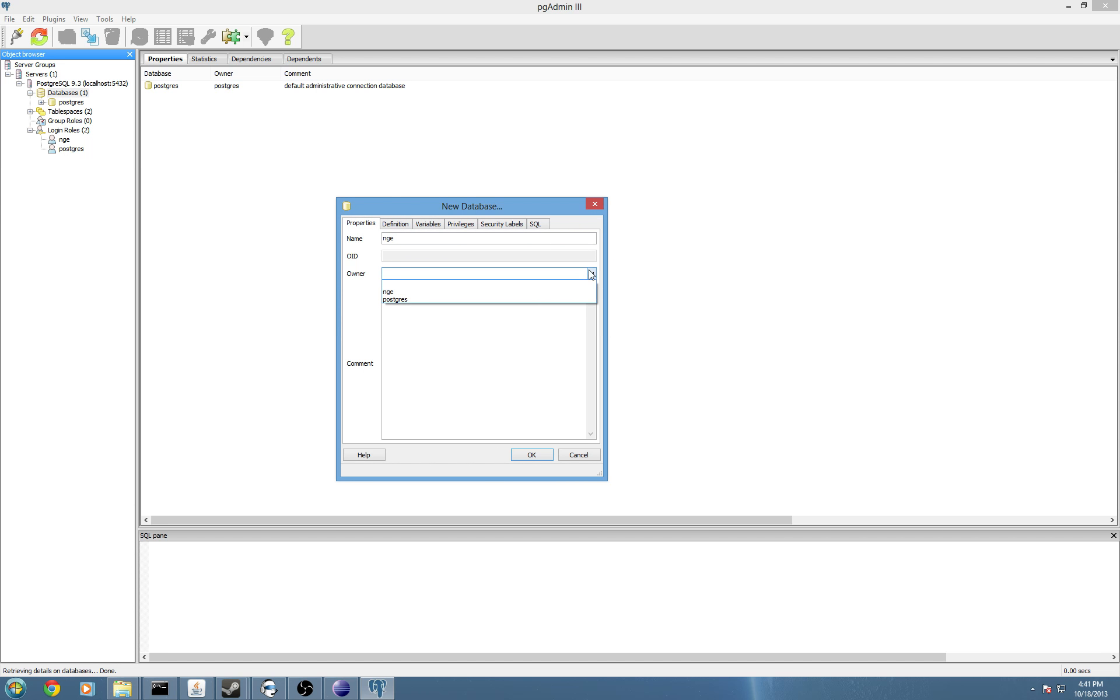
pyautogui.click(490, 291)
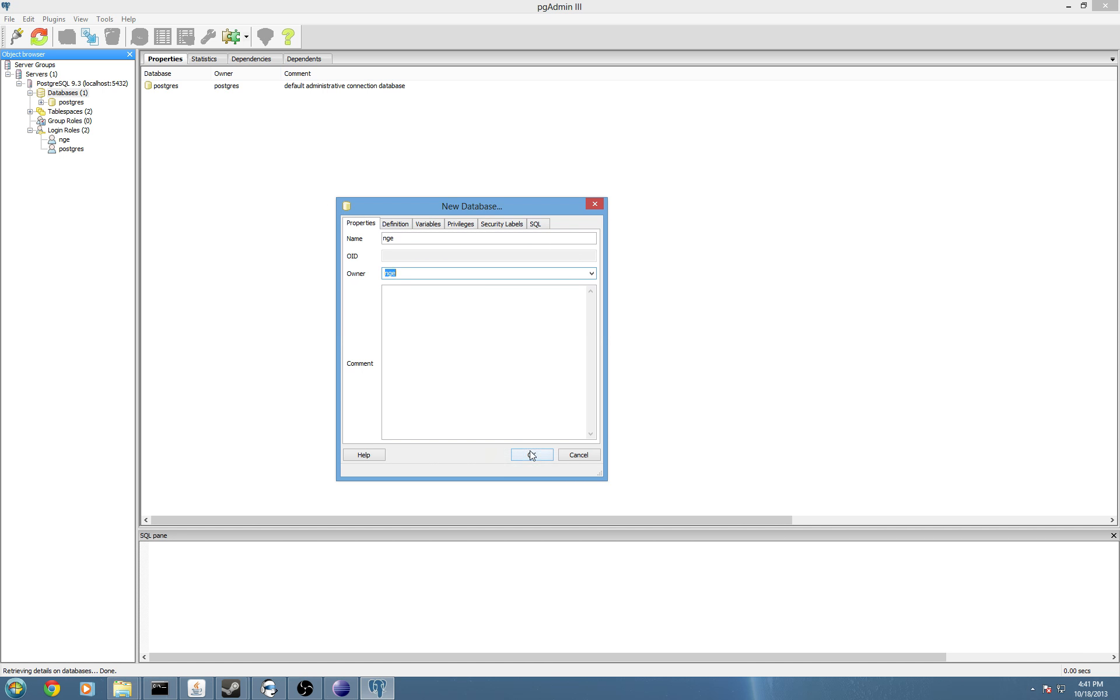
pyautogui.click(529, 453)
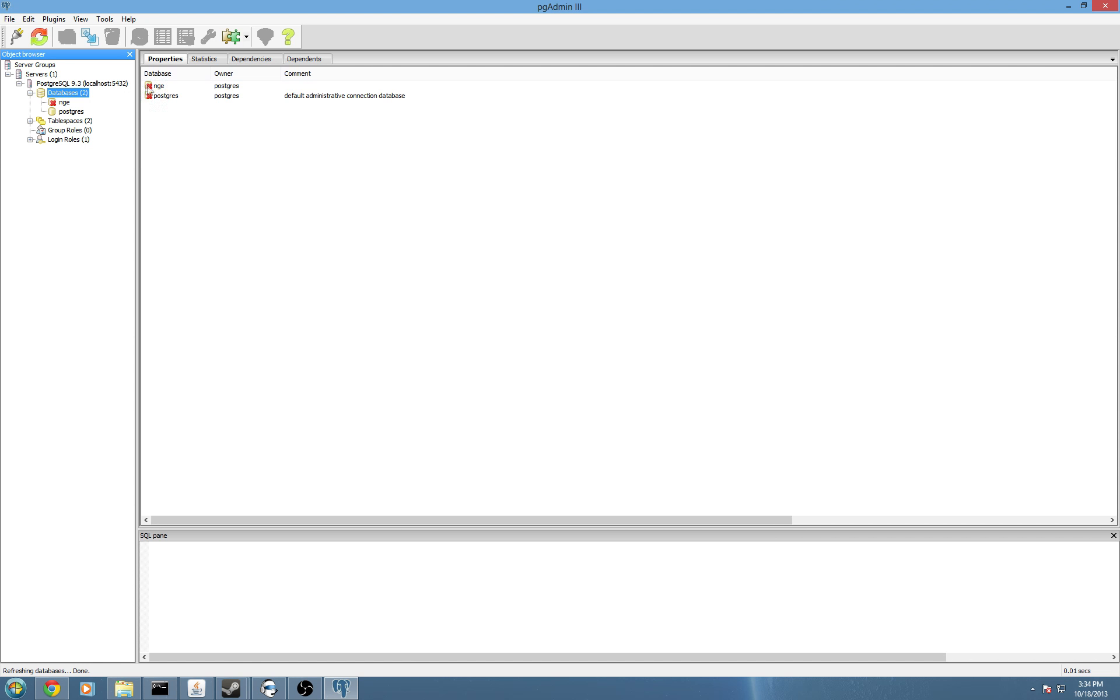
# Open Restore for the nge database and browse for the backup file in My Documents.
pyautogui.click(64, 103)
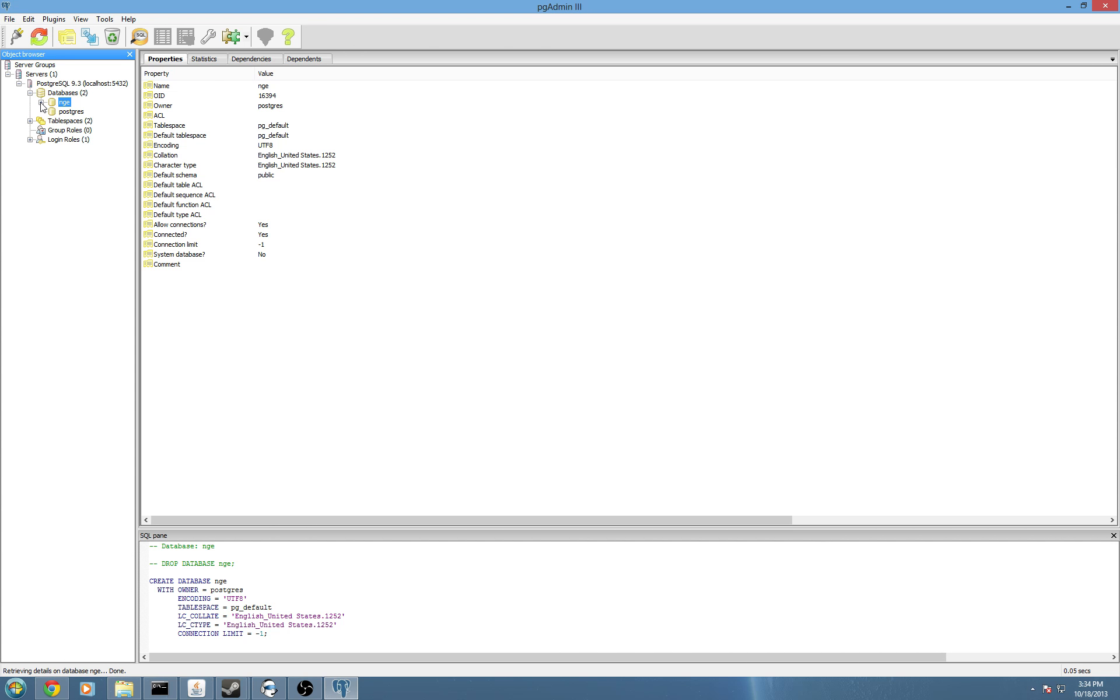
pyautogui.rightClick(62, 105)
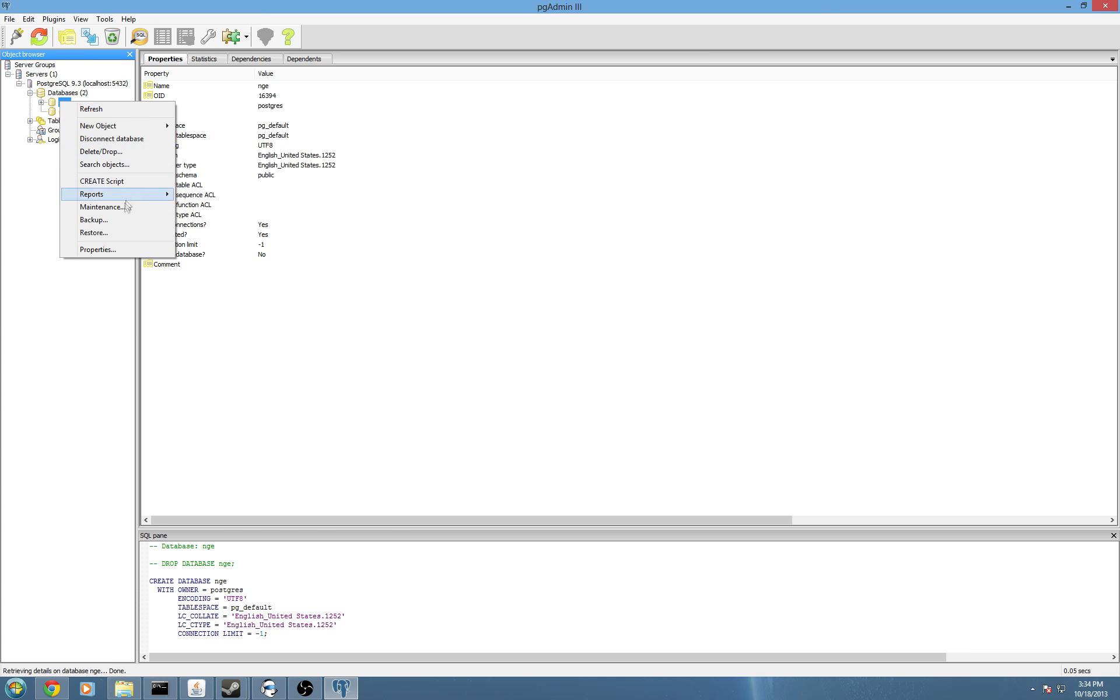
pyautogui.click(119, 231)
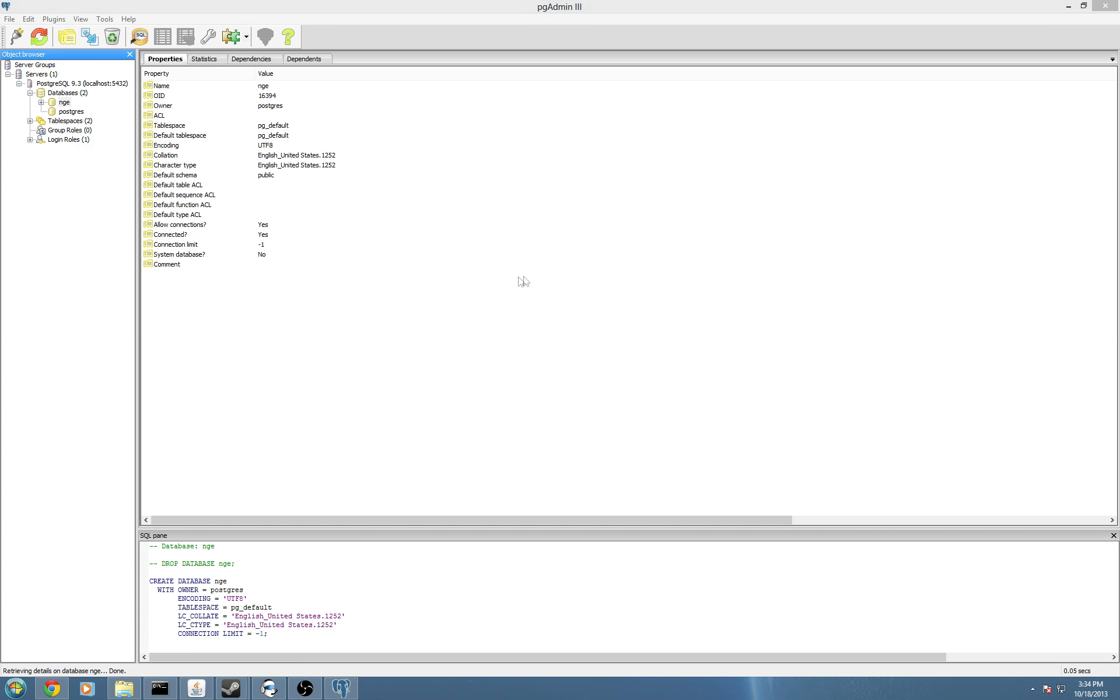
pyautogui.moveTo(739, 398); pyautogui.dragTo(565, 228)
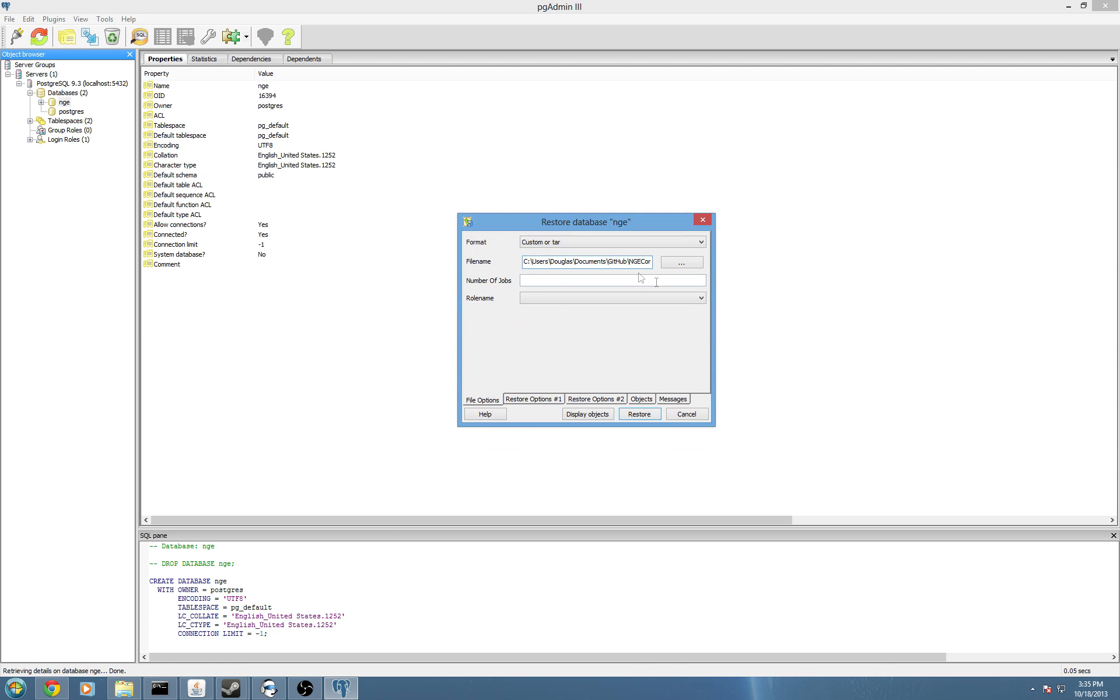
pyautogui.moveTo(643, 265); pyautogui.dragTo(681, 268)
pyautogui.click(682, 265)
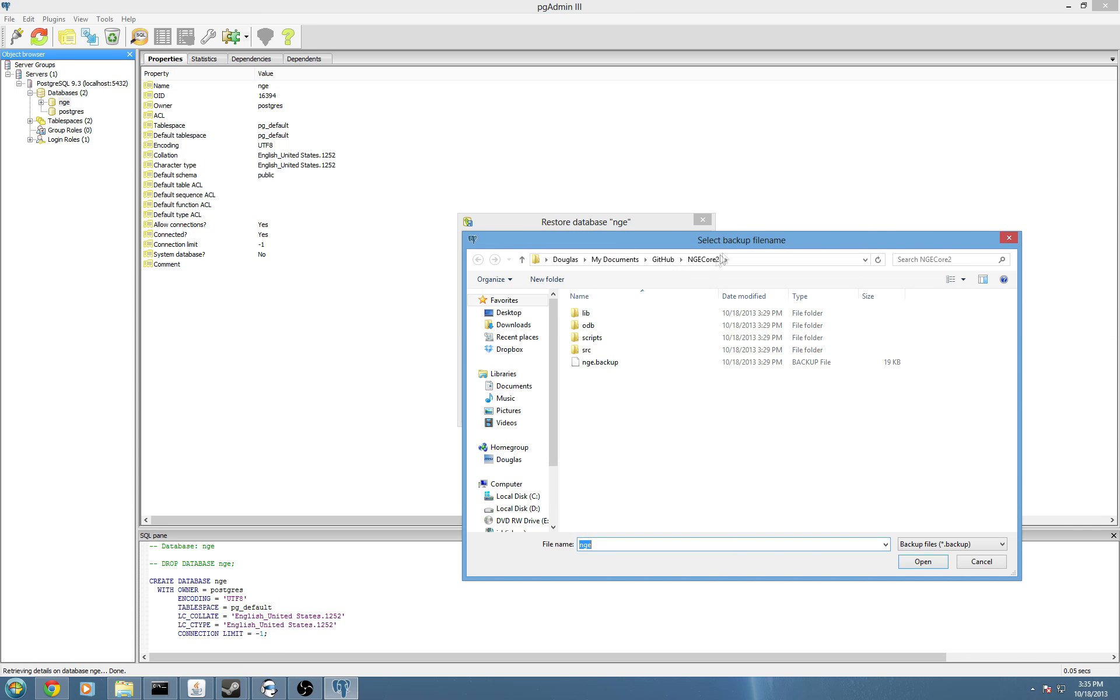
pyautogui.click(524, 228)
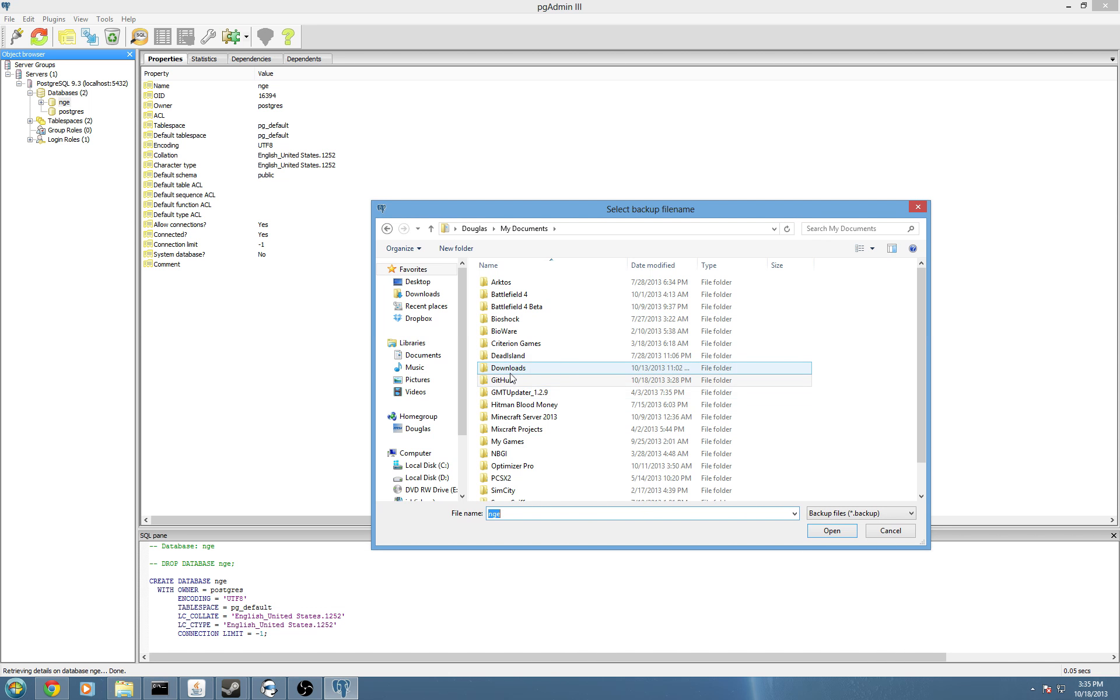
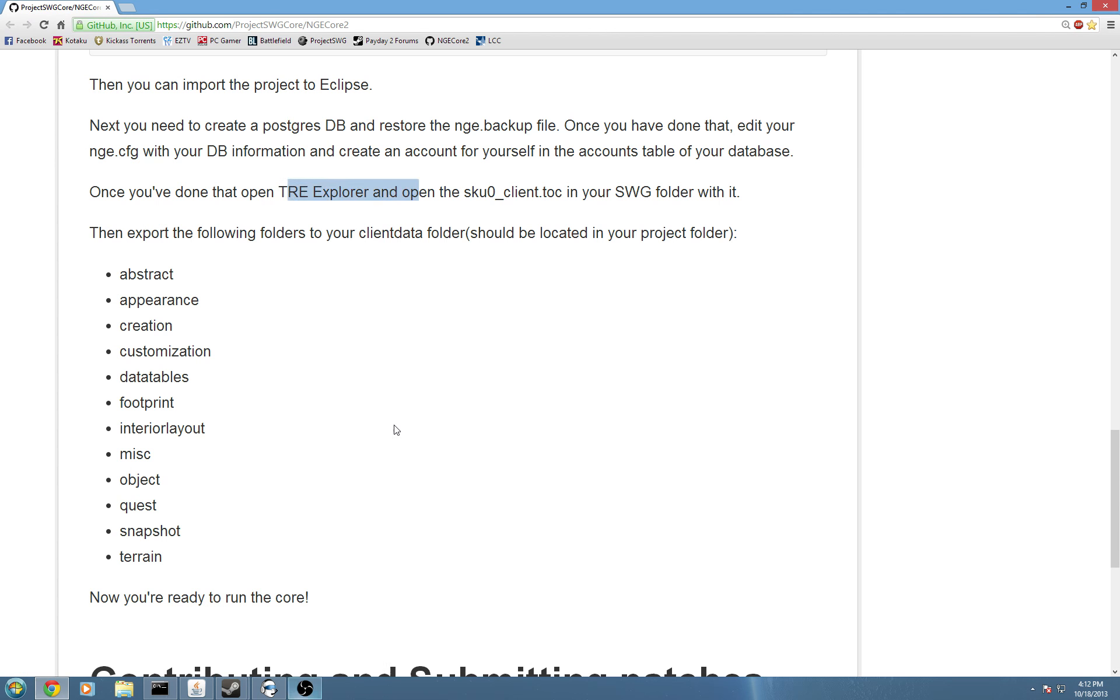
# Review the guide's TRE Explorer step and folder export list, then minimize Chrome to the desktop.
pyautogui.click(396, 429)
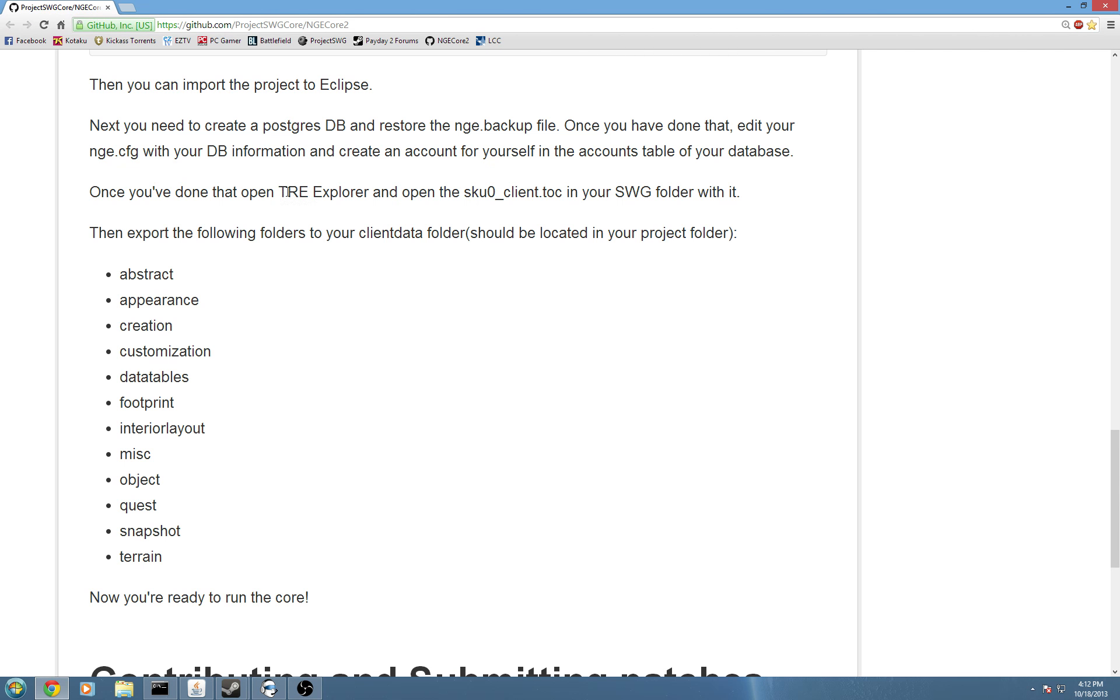
pyautogui.moveTo(287, 192); pyautogui.dragTo(361, 195)
pyautogui.moveTo(229, 283); pyautogui.dragTo(140, 566)
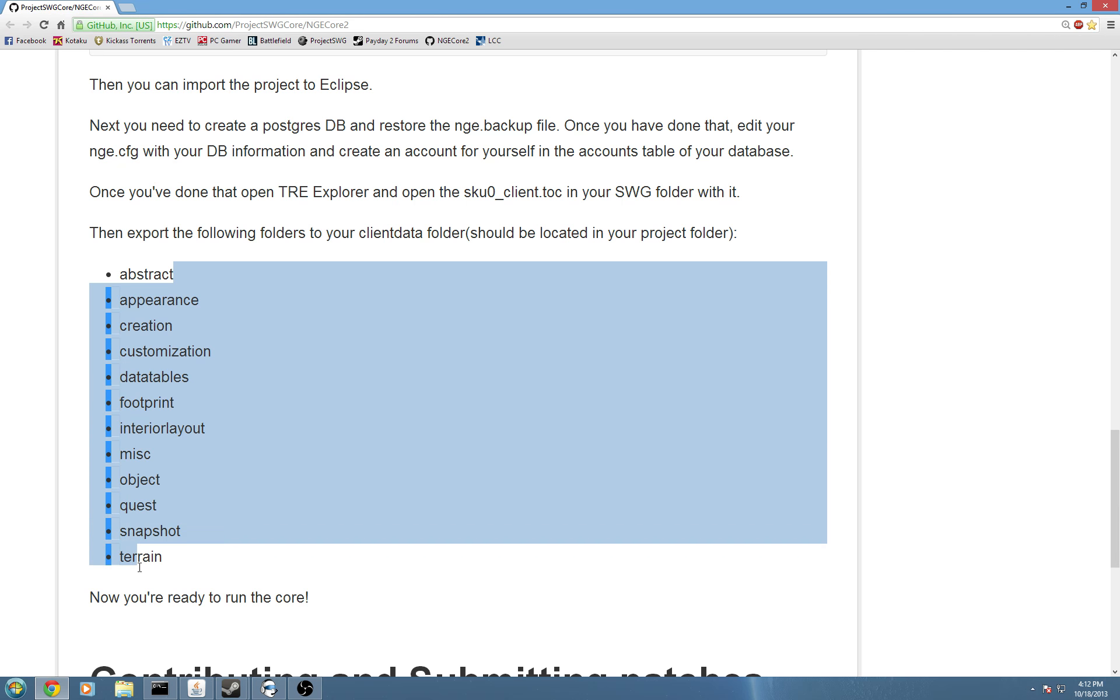
pyautogui.click(698, 296)
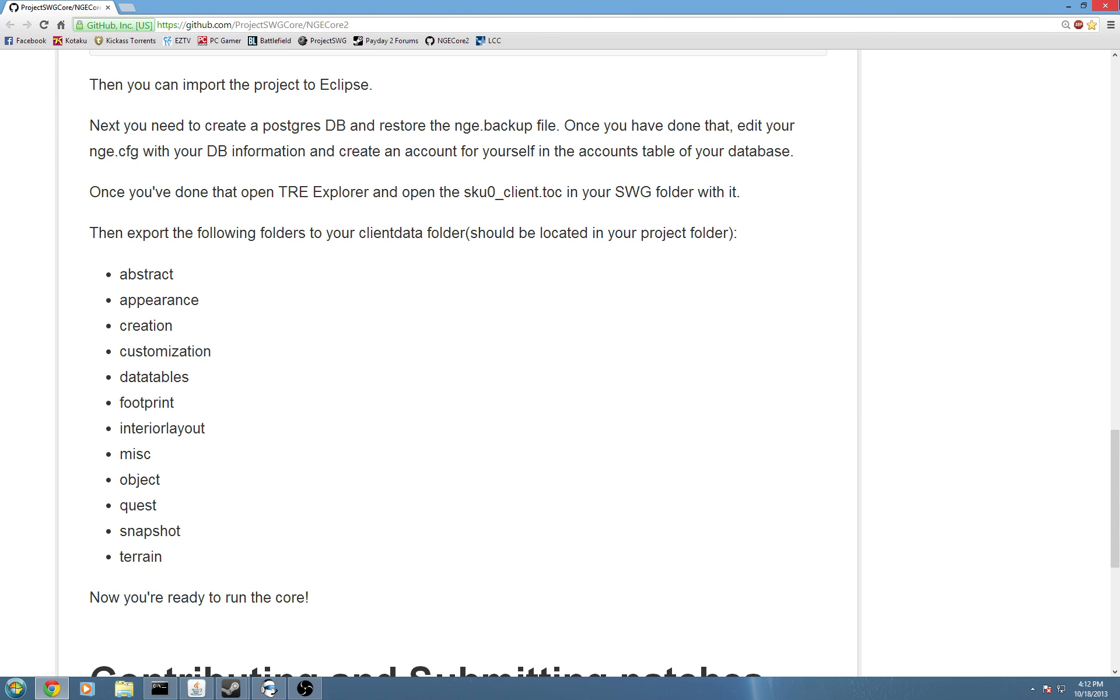
pyautogui.click(1069, 6)
# Run TRE Explorer.exe from TREExplorer Source (Fixed) and choose File > Open > Open TRE/TOC.
pyautogui.click(244, 209)
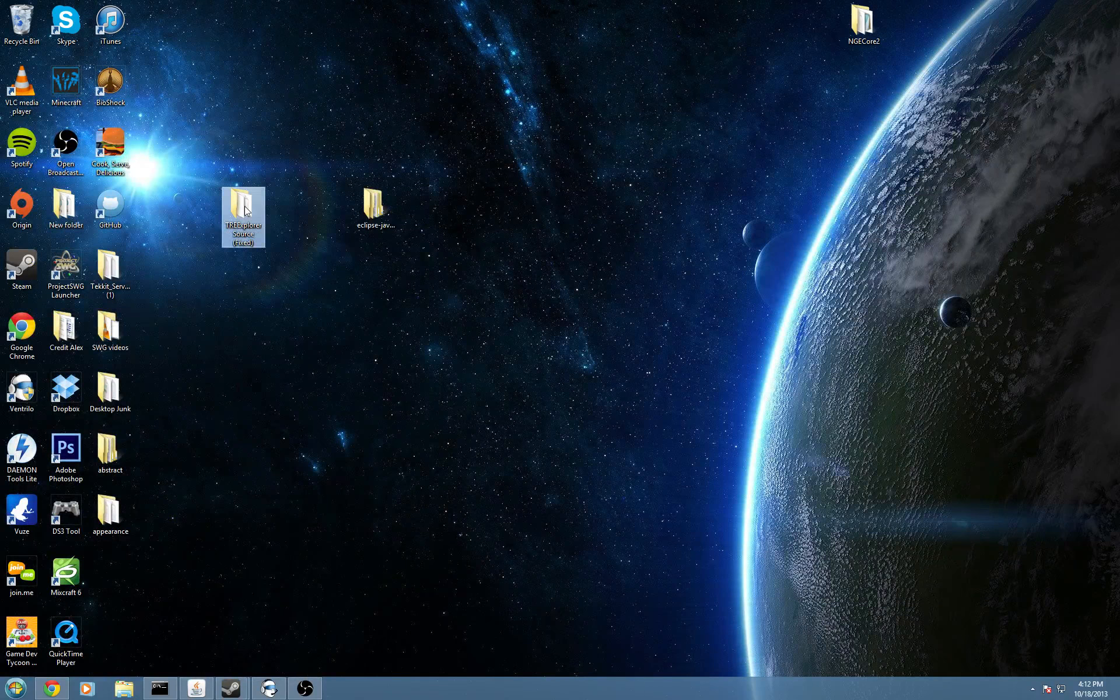
pyautogui.doubleClick(245, 210)
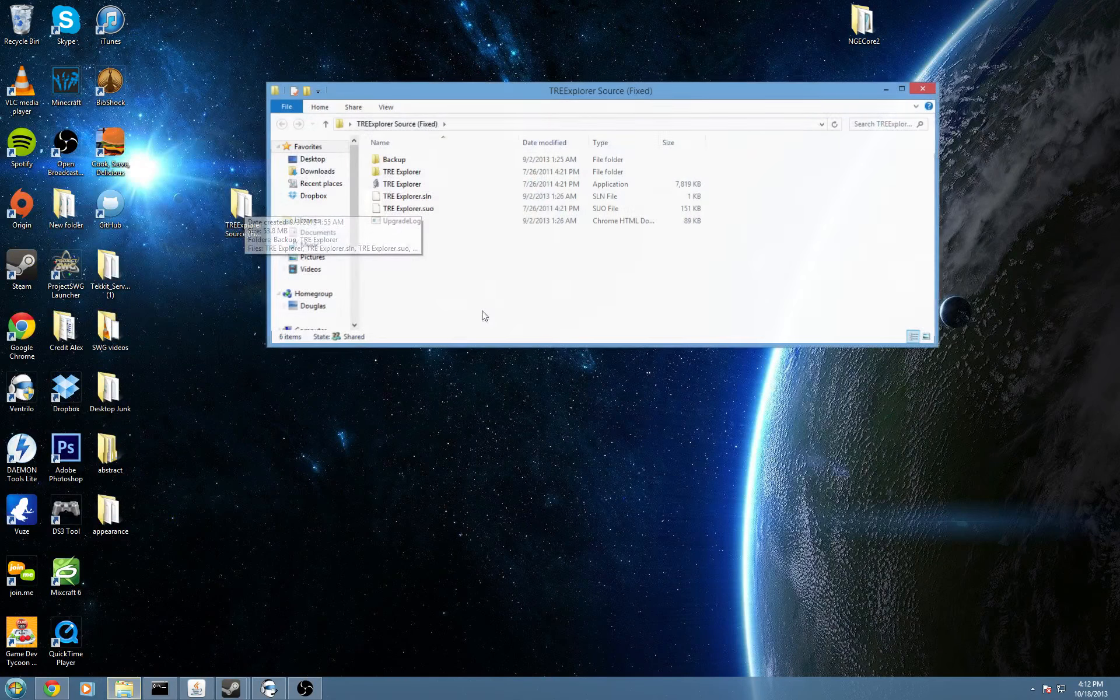
pyautogui.click(444, 188)
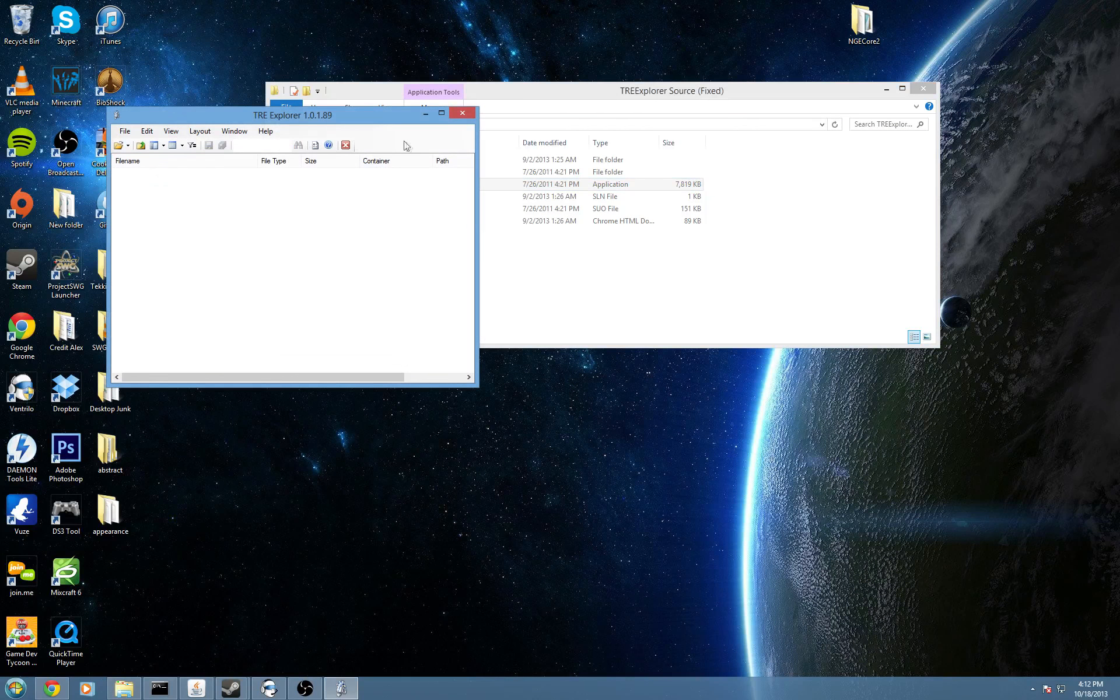
pyautogui.click(123, 131)
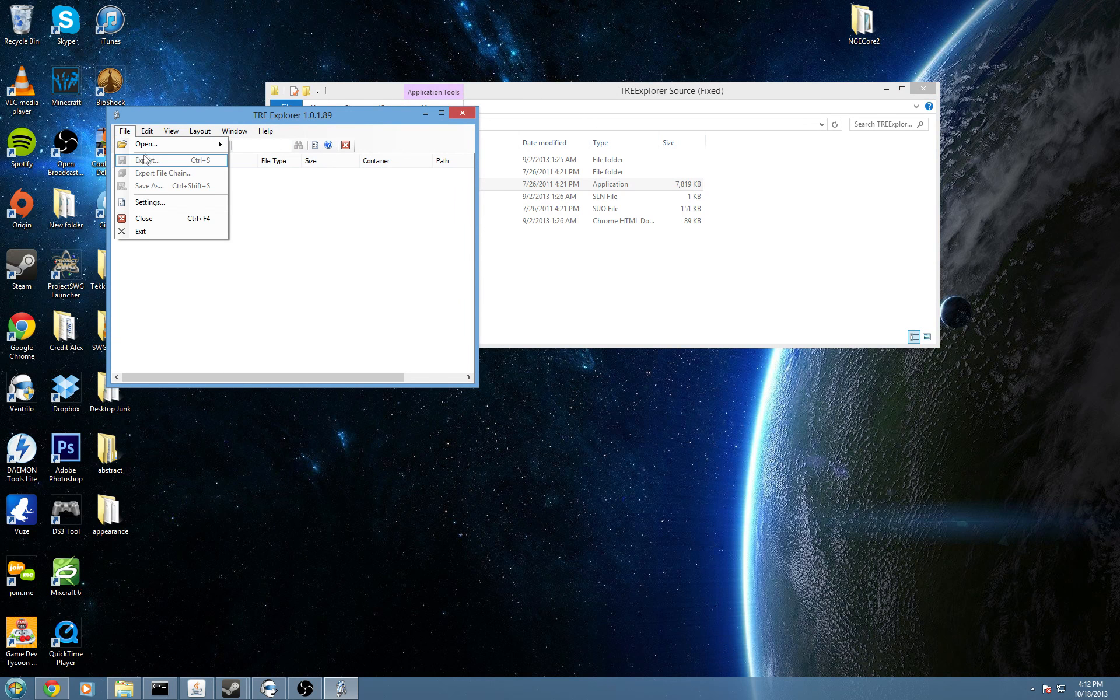
pyautogui.moveTo(150, 149)
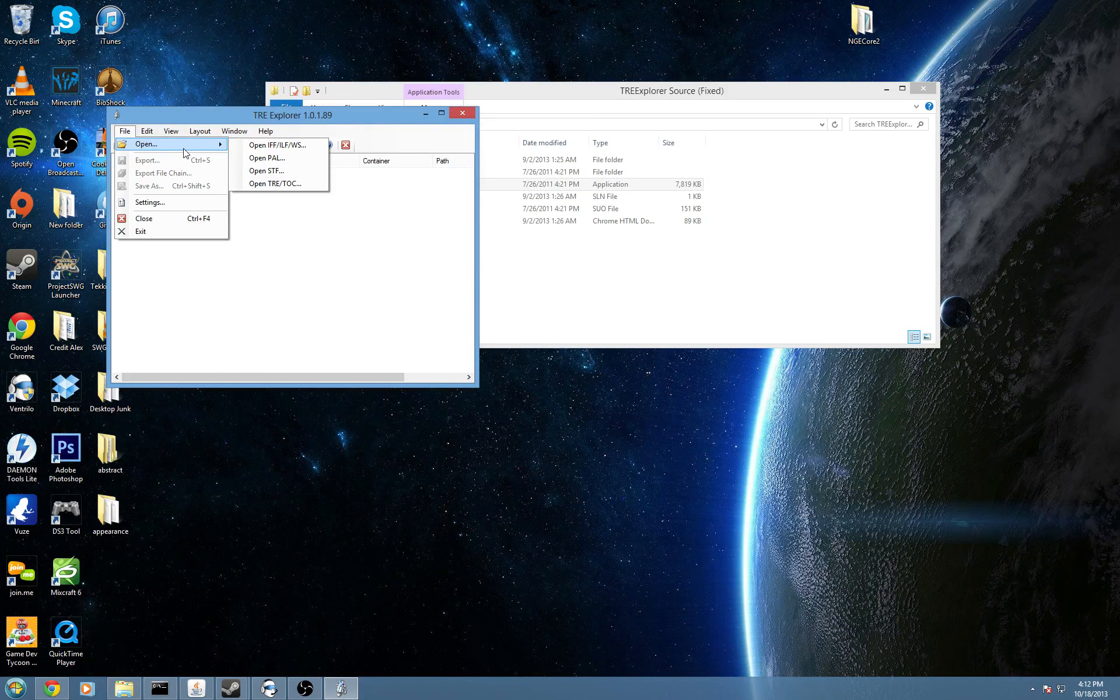
pyautogui.click(264, 184)
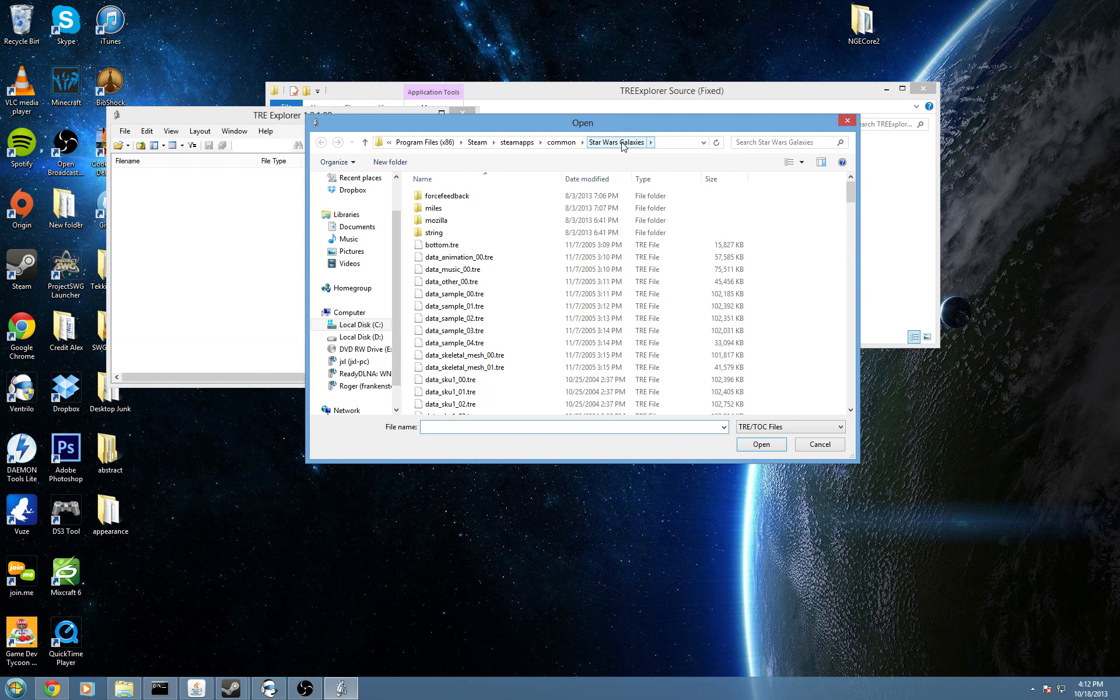
# Bring the instructions beside the Open dialog and find sku0_client.toc in the guide.
pyautogui.click(51, 689)
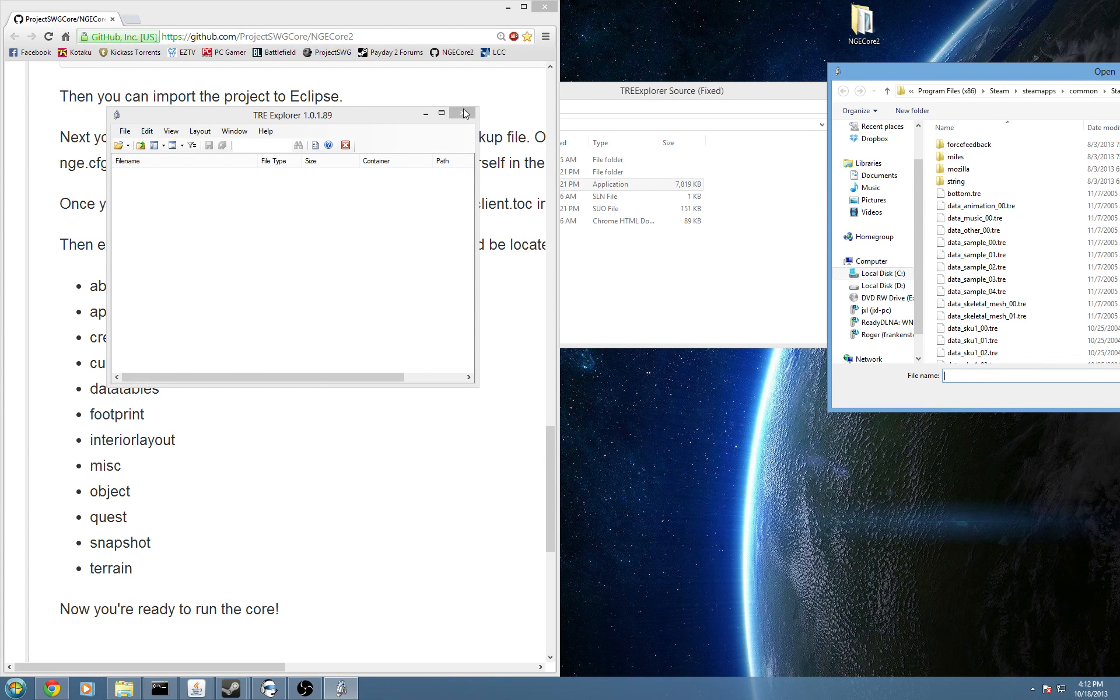
pyautogui.click(465, 113)
pyautogui.click(431, 25)
pyautogui.moveTo(217, 665); pyautogui.dragTo(326, 665)
pyautogui.moveTo(214, 203); pyautogui.dragTo(315, 203)
# Select sku0_client.toc in the Open dialog and load it into TRE Explorer.
pyautogui.moveTo(884, 72); pyautogui.dragTo(622, 22)
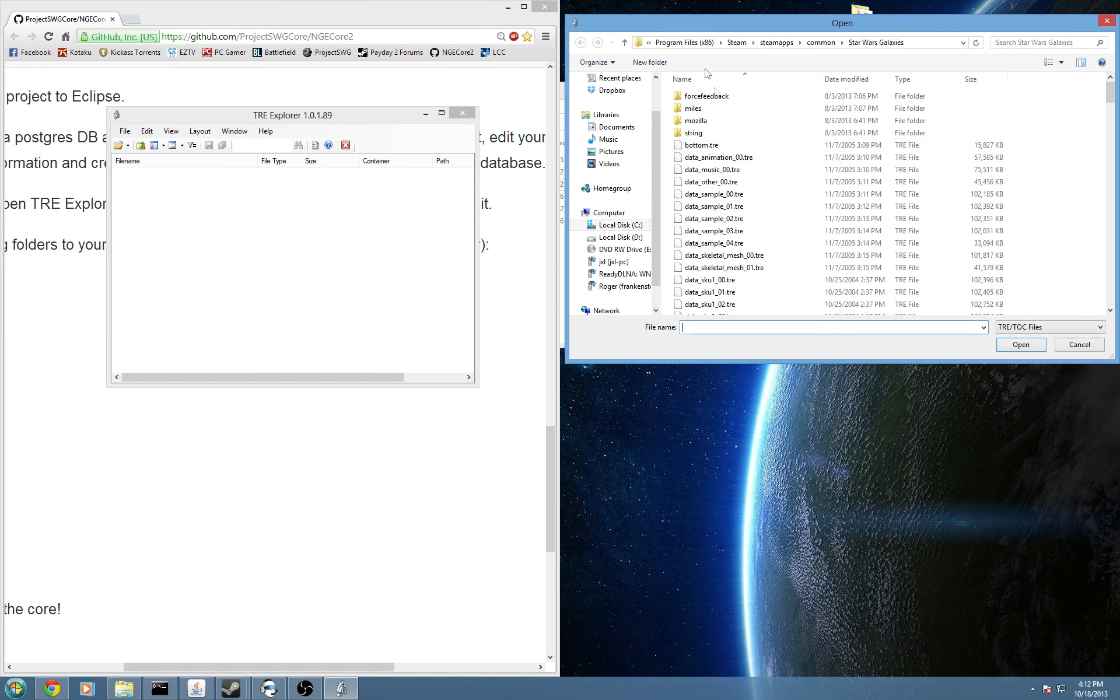
pyautogui.click(500, 19)
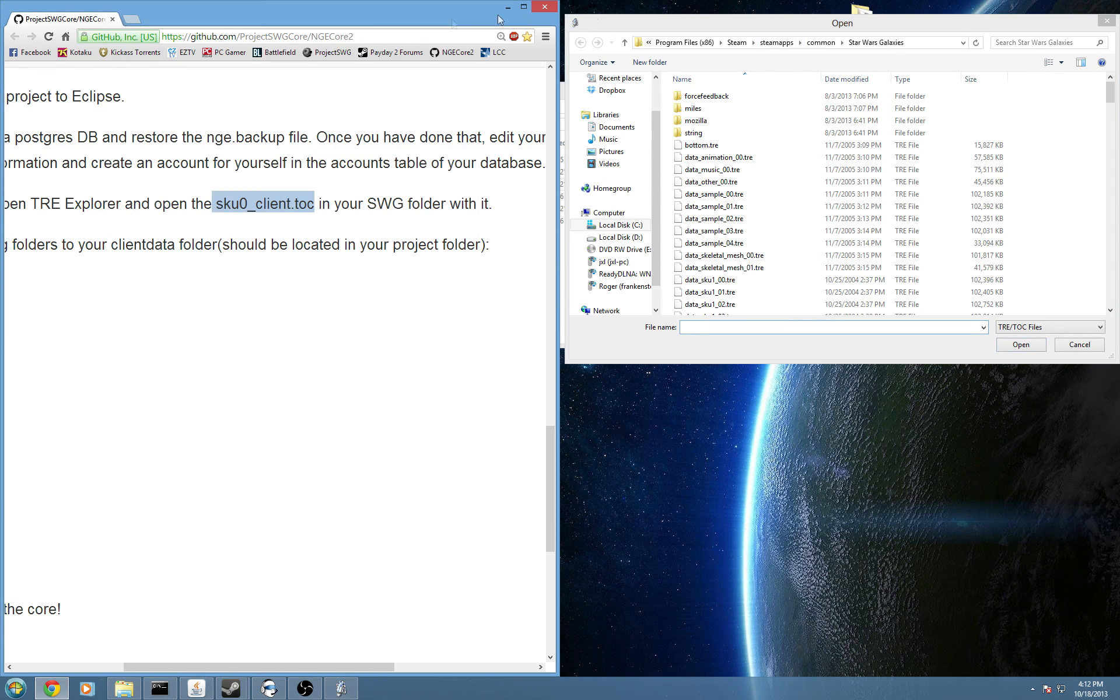
pyautogui.click(834, 27)
pyautogui.moveTo(1109, 93); pyautogui.dragTo(1111, 295)
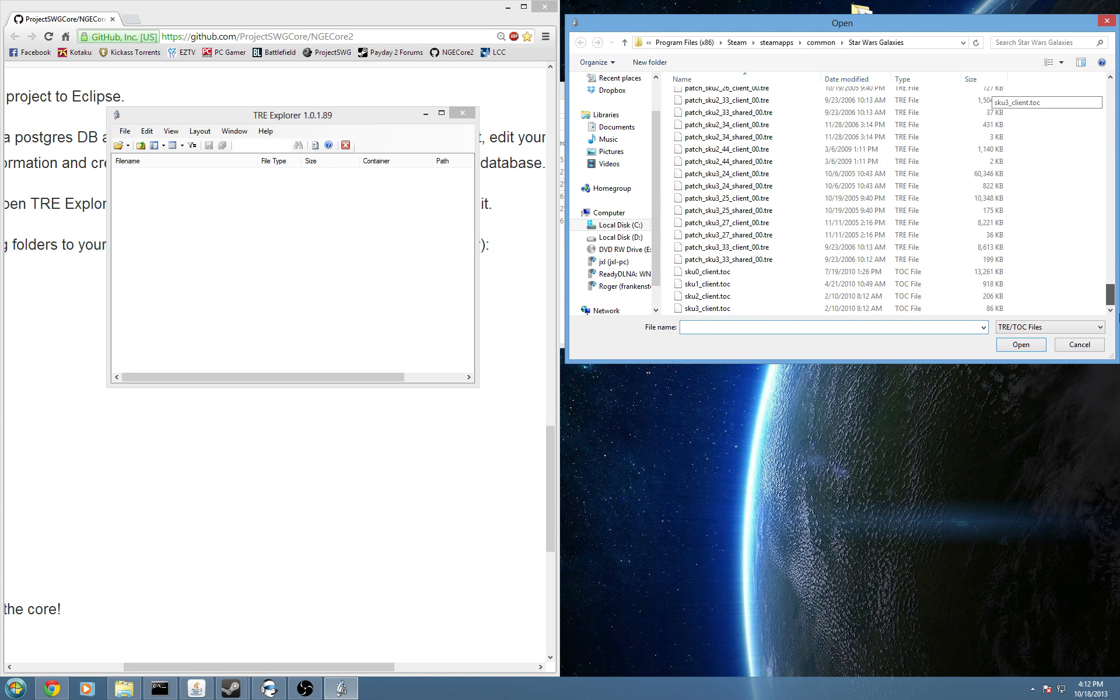
pyautogui.click(986, 271)
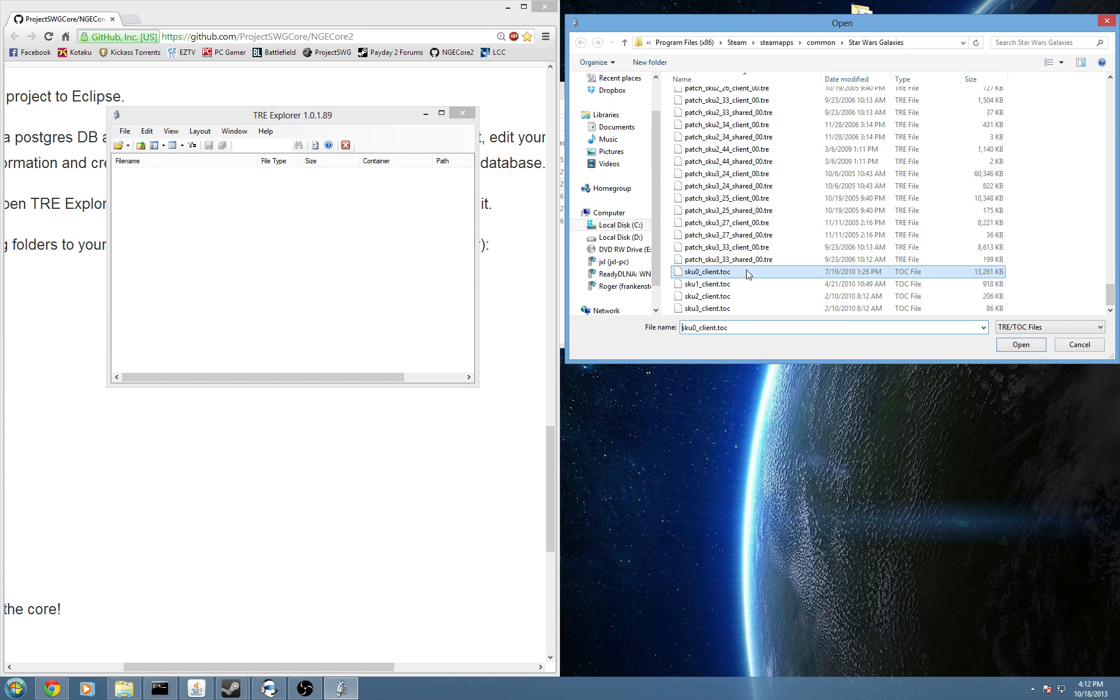
pyautogui.click(1017, 346)
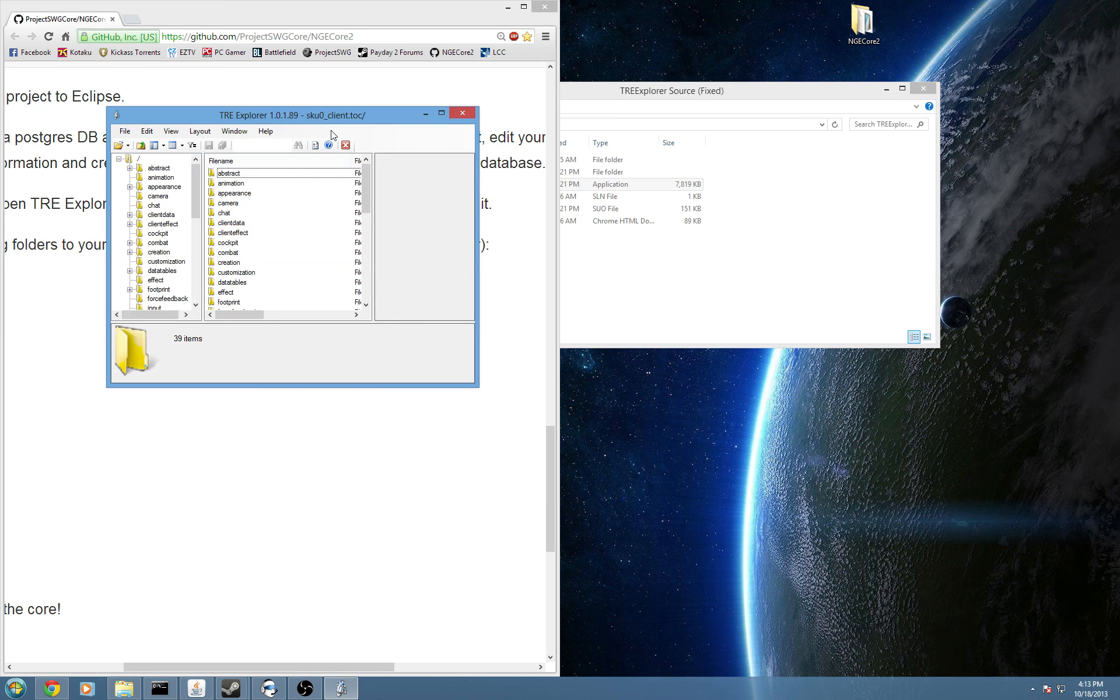
# Open My Documents > GitHub > NGECore2 in File Explorer.
pyautogui.click(124, 688)
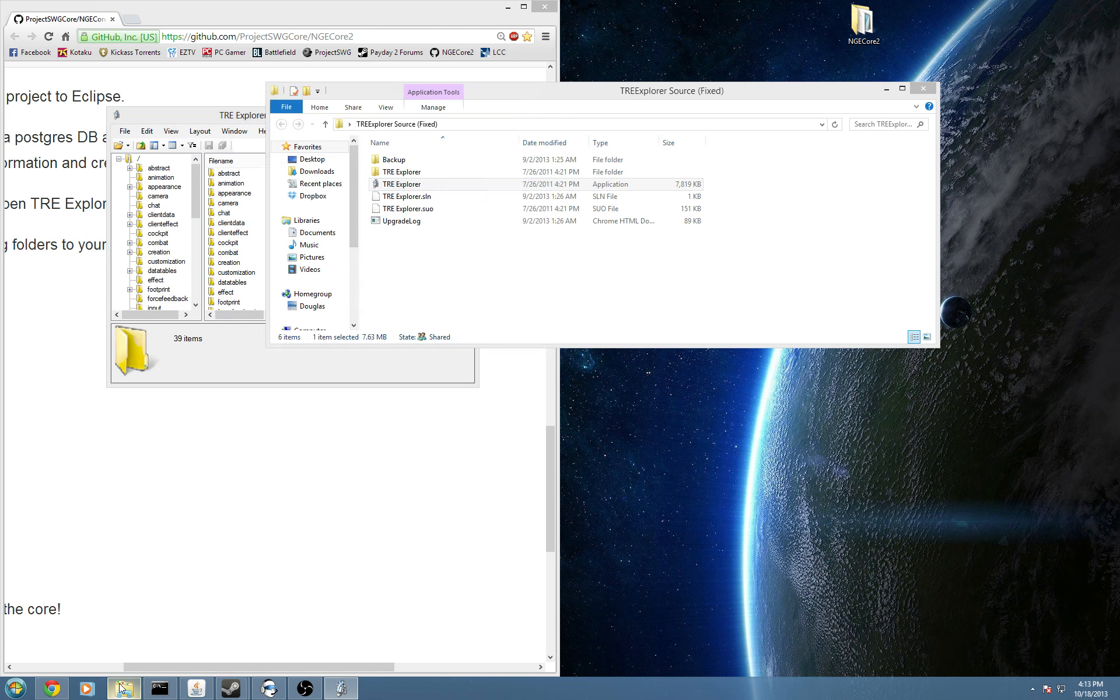
pyautogui.press('super')
pyautogui.click(175, 470)
pyautogui.doubleClick(411, 274)
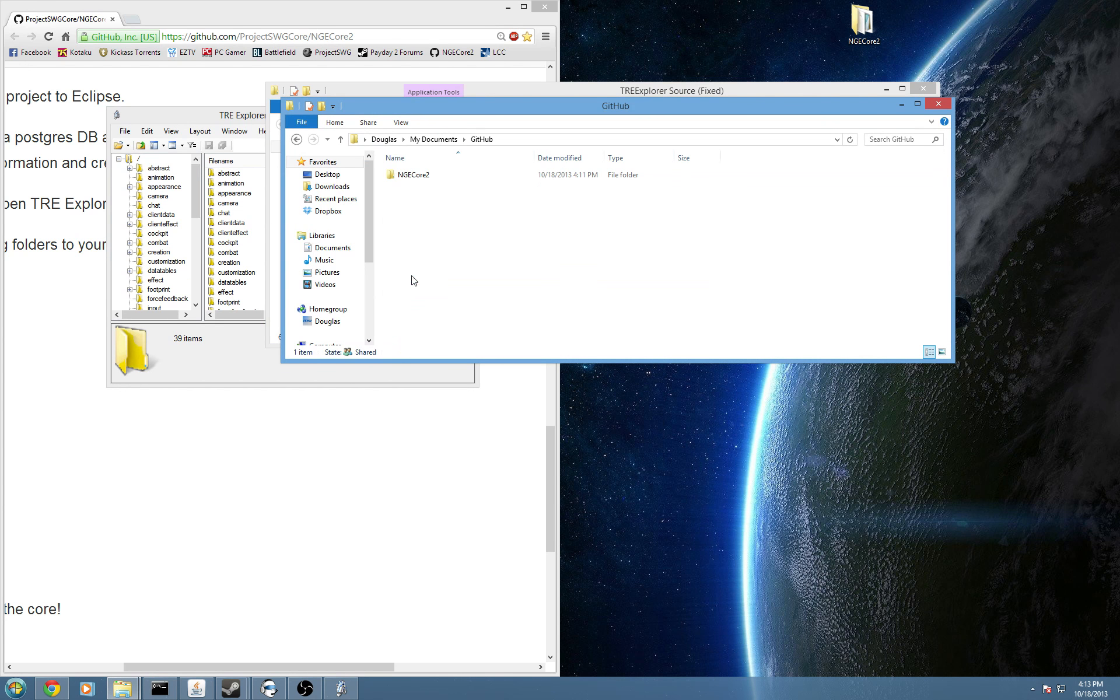
pyautogui.doubleClick(435, 179)
pyautogui.moveTo(525, 101); pyautogui.dragTo(717, 99)
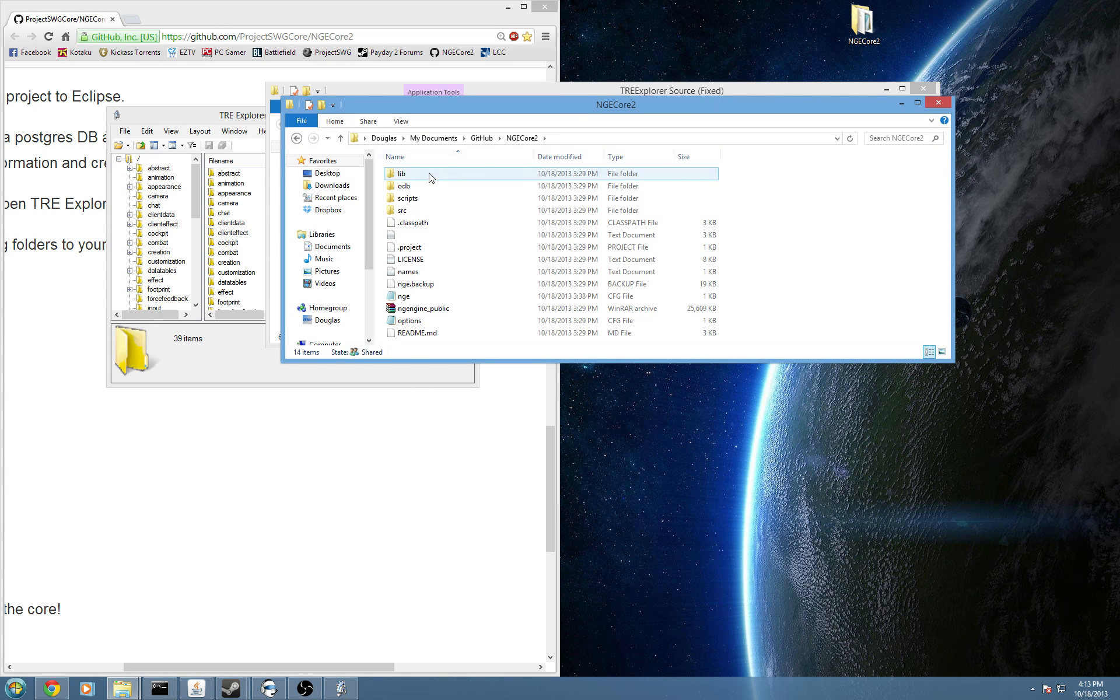
# Add a new folder named clientdata to NGECore2 and move the window aside.
pyautogui.rightClick(798, 201)
pyautogui.moveTo(836, 353)
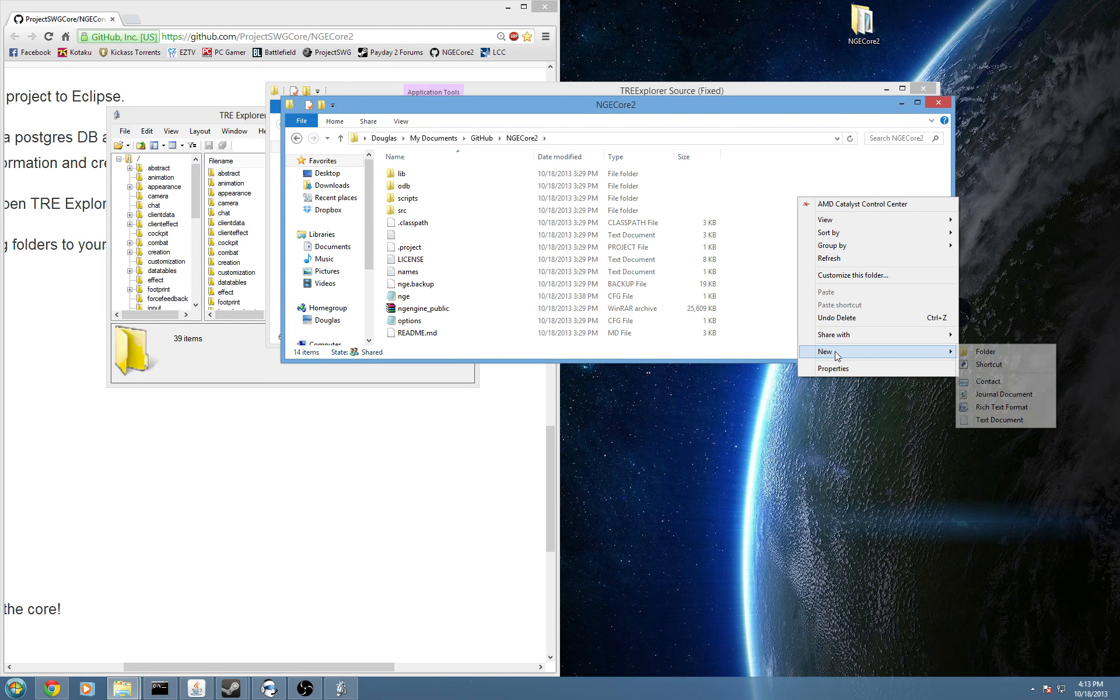
pyautogui.click(984, 351)
pyautogui.write('clientdata')
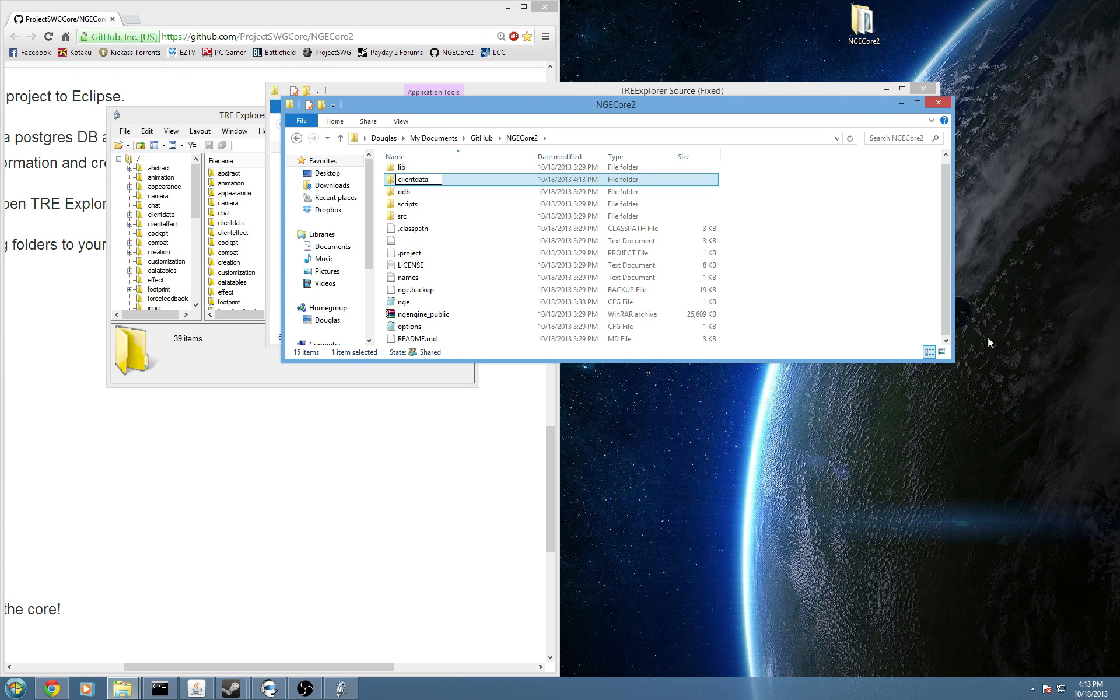
pyautogui.click(824, 266)
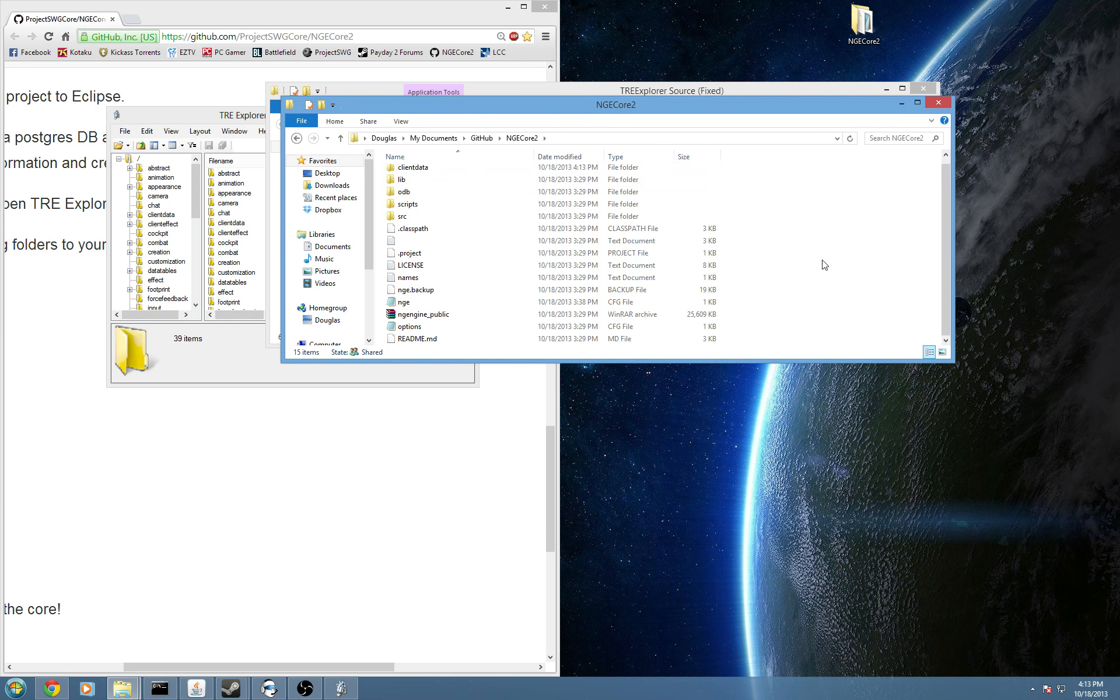
pyautogui.moveTo(616, 99); pyautogui.dragTo(929, 320)
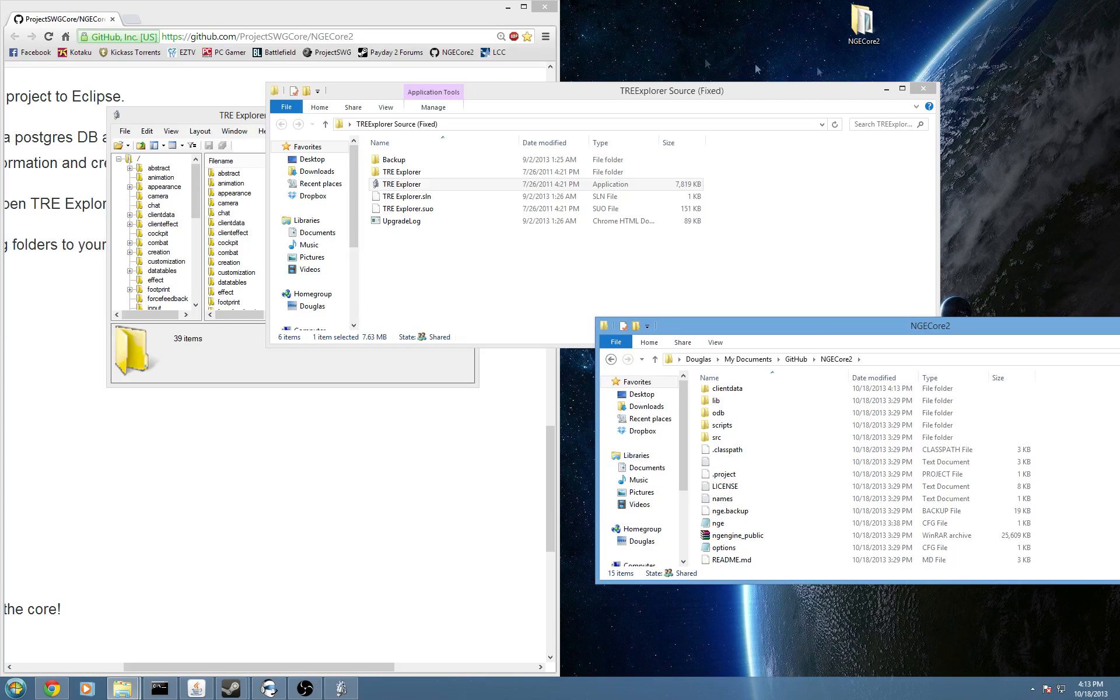
# Dock TRE Explorer on the right half and the instructions page on the left.
pyautogui.click(923, 88)
pyautogui.moveTo(320, 123); pyautogui.dragTo(825, 101)
pyautogui.moveTo(298, 10); pyautogui.dragTo(1, 38)
pyautogui.moveTo(790, 93); pyautogui.dragTo(1117, 58)
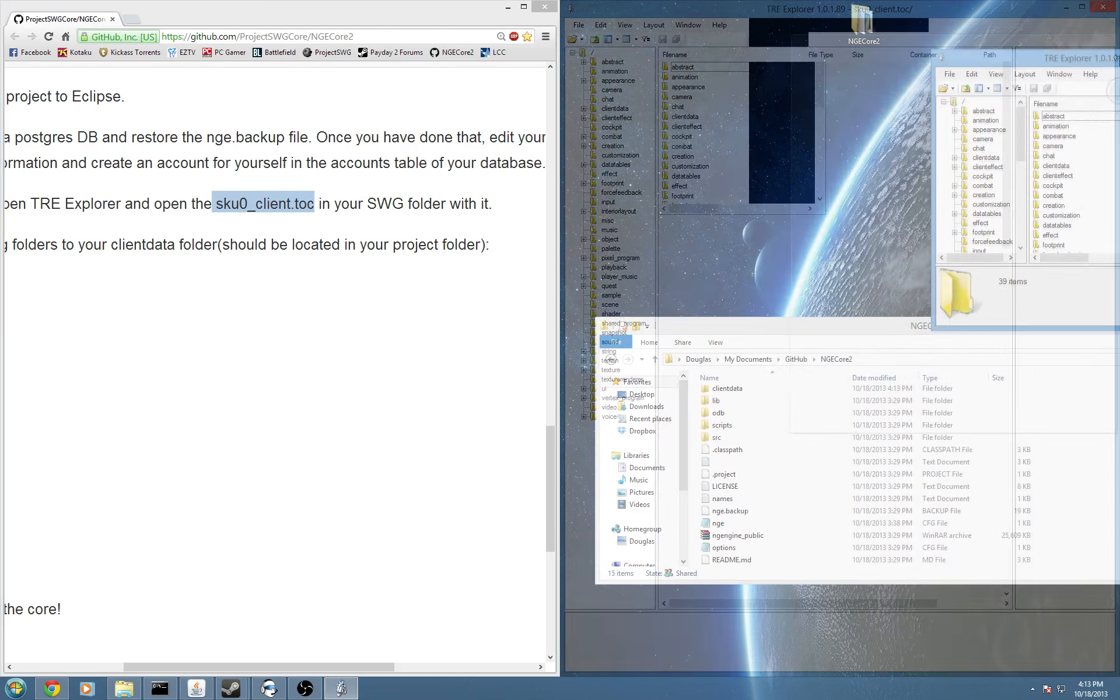
pyautogui.doubleClick(225, 661)
pyautogui.moveTo(177, 674); pyautogui.dragTo(54, 661)
pyautogui.scroll(-5, 196, 505)
pyautogui.scroll(2, 196, 504)
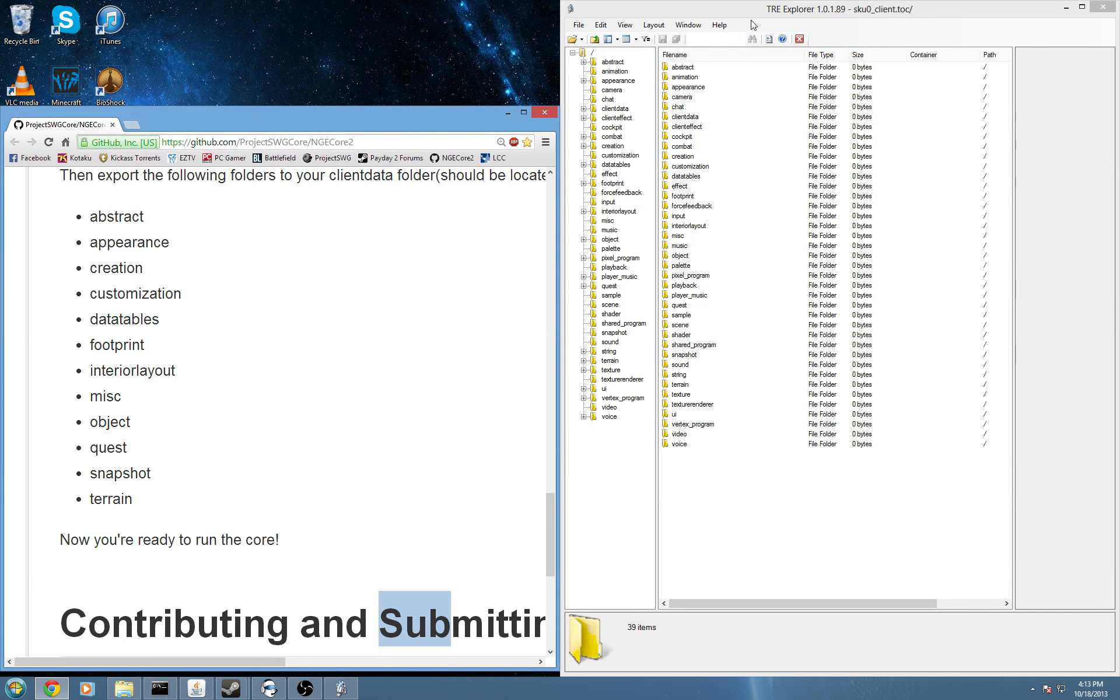
pyautogui.click(744, 36)
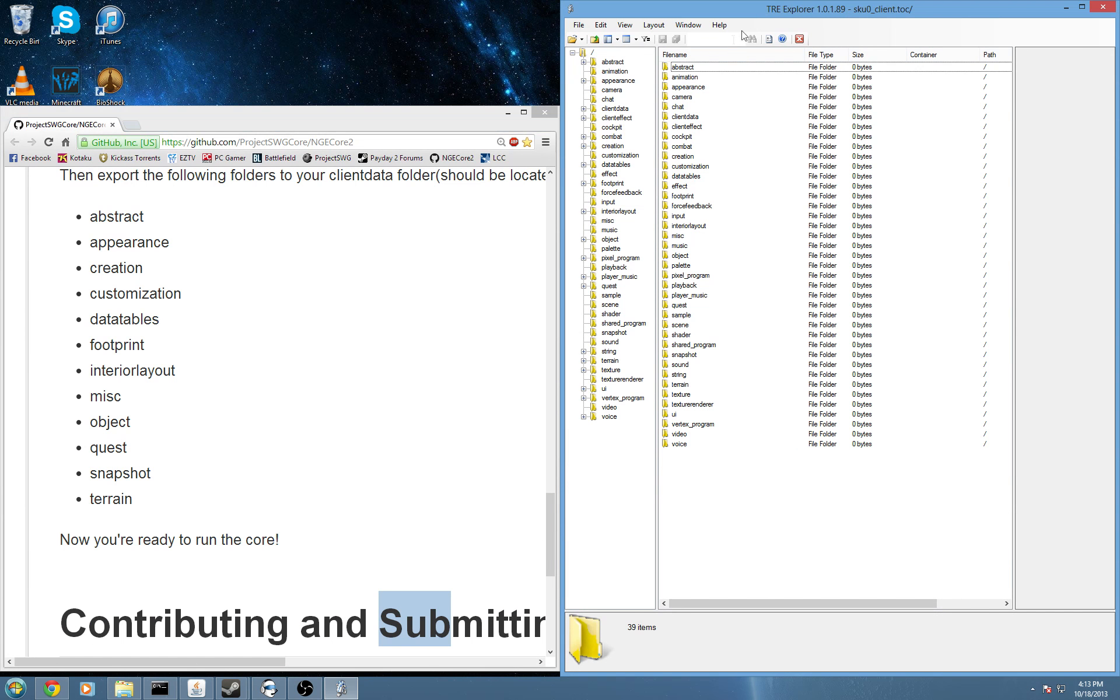
# Select abstract, appearance, creation, customization, datatables, footprint, interiorlayout, misc, object, quest, snapshot and terrain.
pyautogui.click(690, 68)
pyautogui.keyDown('ctrl'); pyautogui.click(693, 87); pyautogui.keyUp('ctrl')
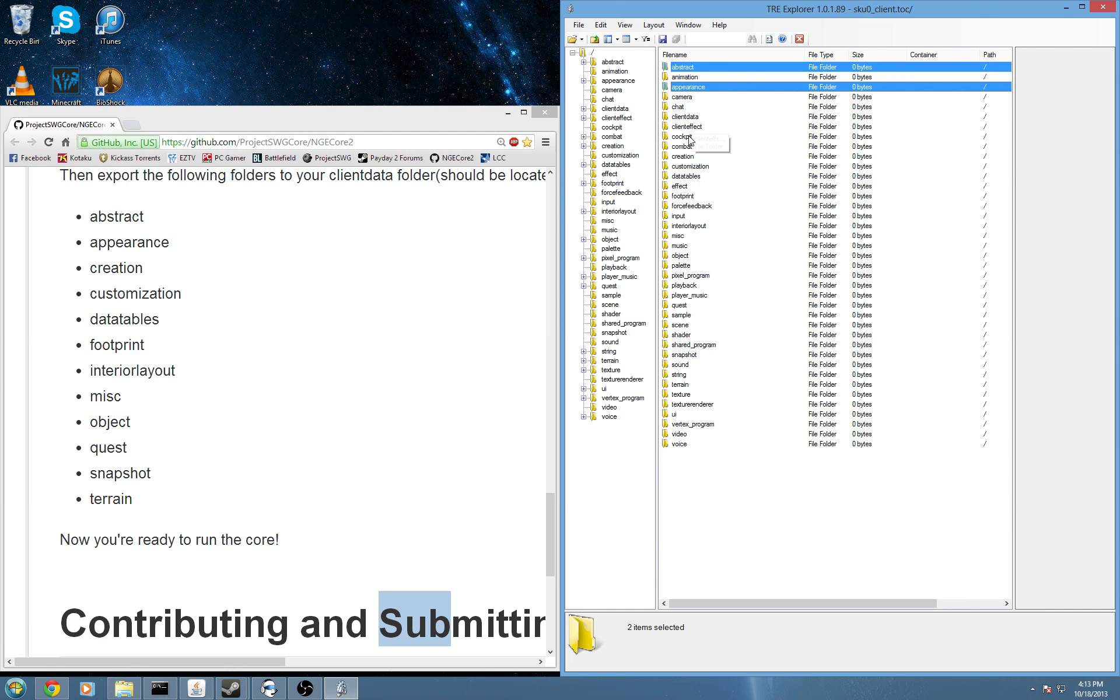
pyautogui.keyDown('ctrl'); pyautogui.click(689, 156); pyautogui.keyUp('ctrl')
pyautogui.keyDown('ctrl'); pyautogui.click(700, 167); pyautogui.keyUp('ctrl')
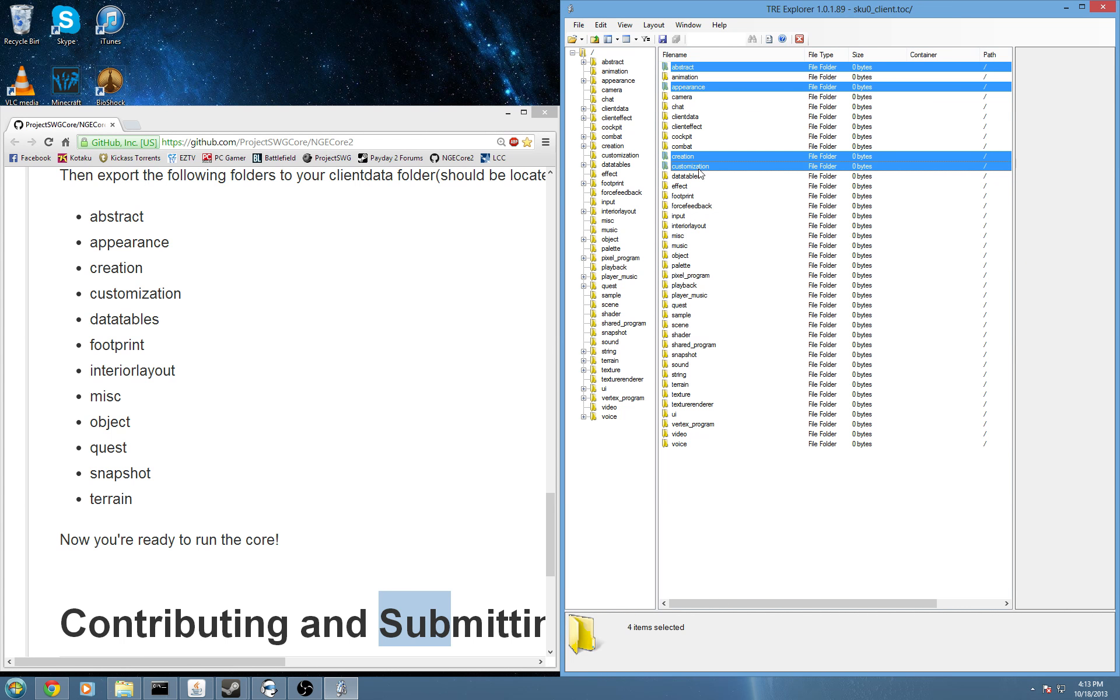
pyautogui.keyDown('ctrl'); pyautogui.click(697, 177); pyautogui.keyUp('ctrl')
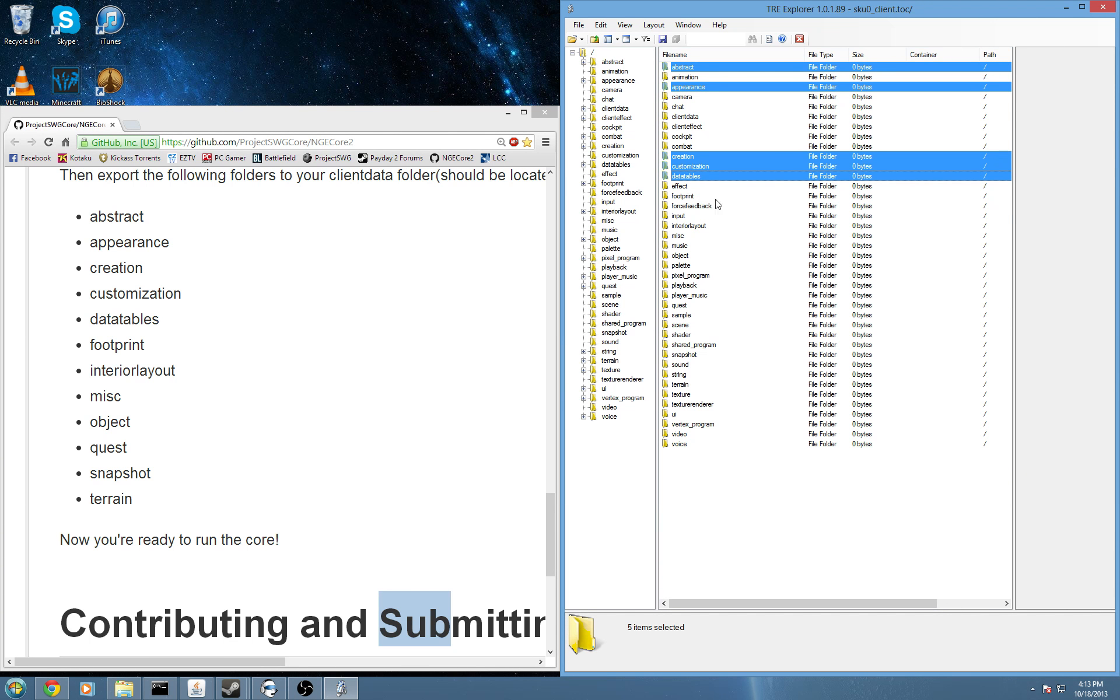
pyautogui.keyDown('ctrl'); pyautogui.click(682, 196); pyautogui.keyUp('ctrl')
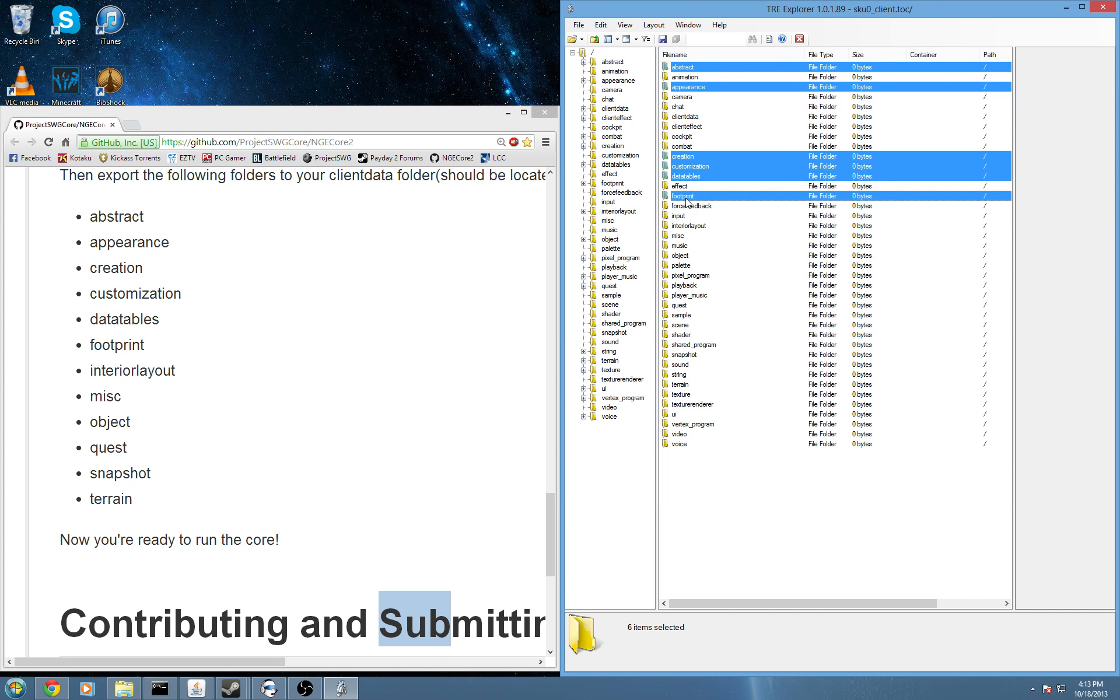
pyautogui.keyDown('ctrl'); pyautogui.click(695, 226); pyautogui.keyUp('ctrl')
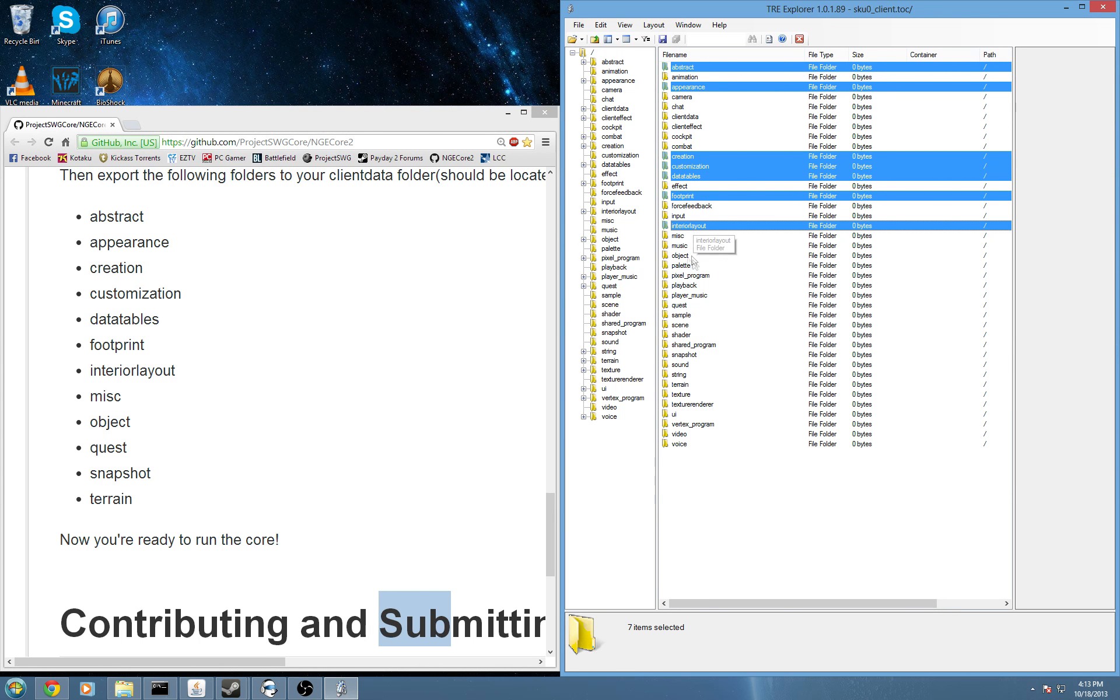
pyautogui.keyDown('ctrl'); pyautogui.click(686, 237); pyautogui.keyUp('ctrl')
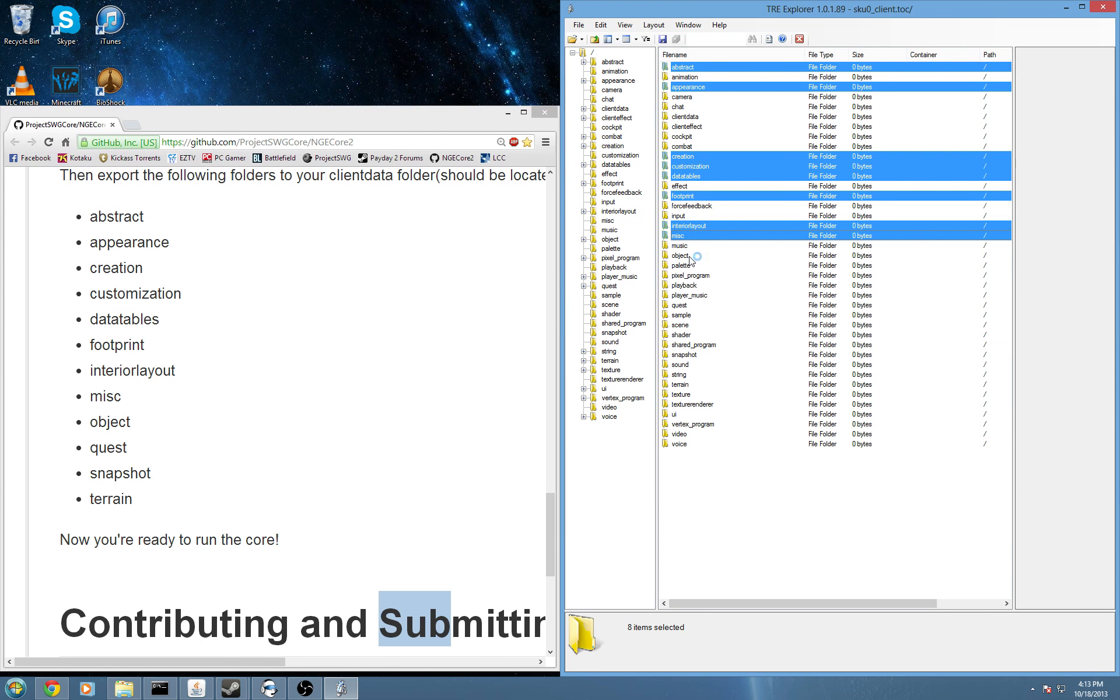
pyautogui.keyDown('ctrl'); pyautogui.click(680, 256); pyautogui.keyUp('ctrl')
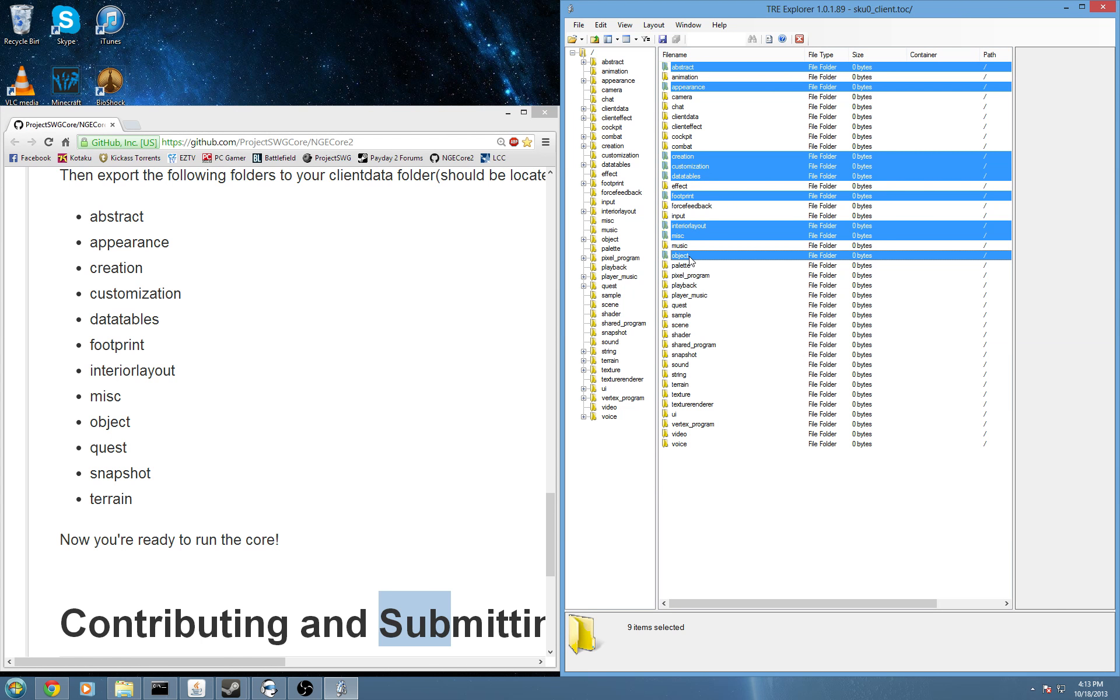
pyautogui.keyDown('ctrl'); pyautogui.click(687, 306); pyautogui.keyUp('ctrl')
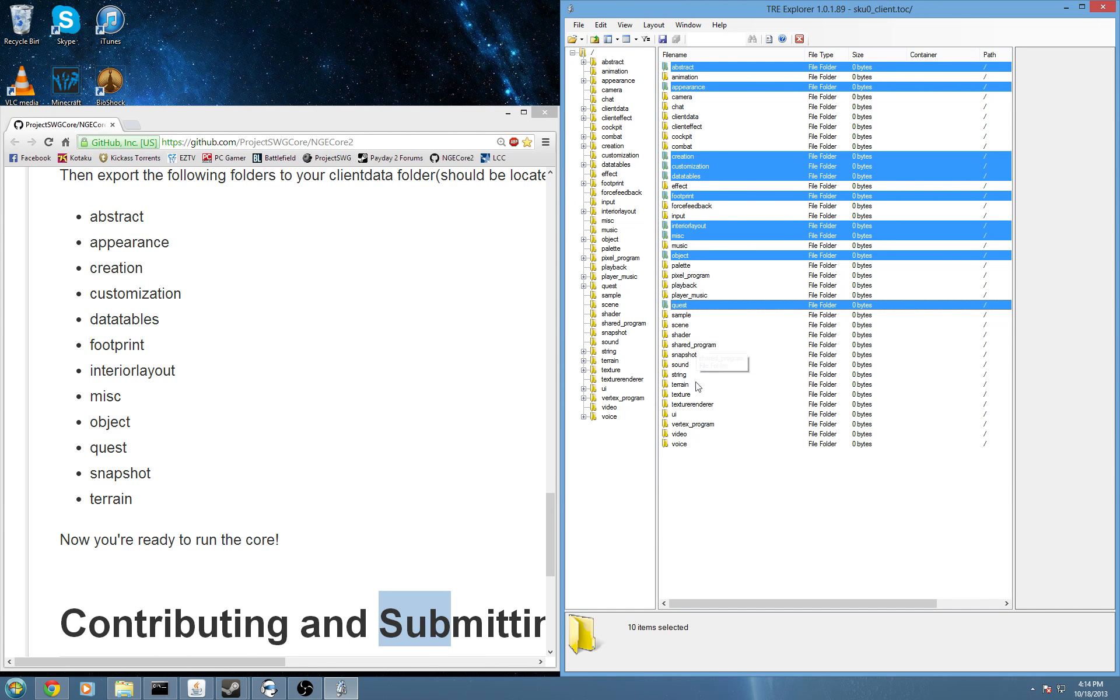
pyautogui.keyDown('ctrl'); pyautogui.click(686, 355); pyautogui.keyUp('ctrl')
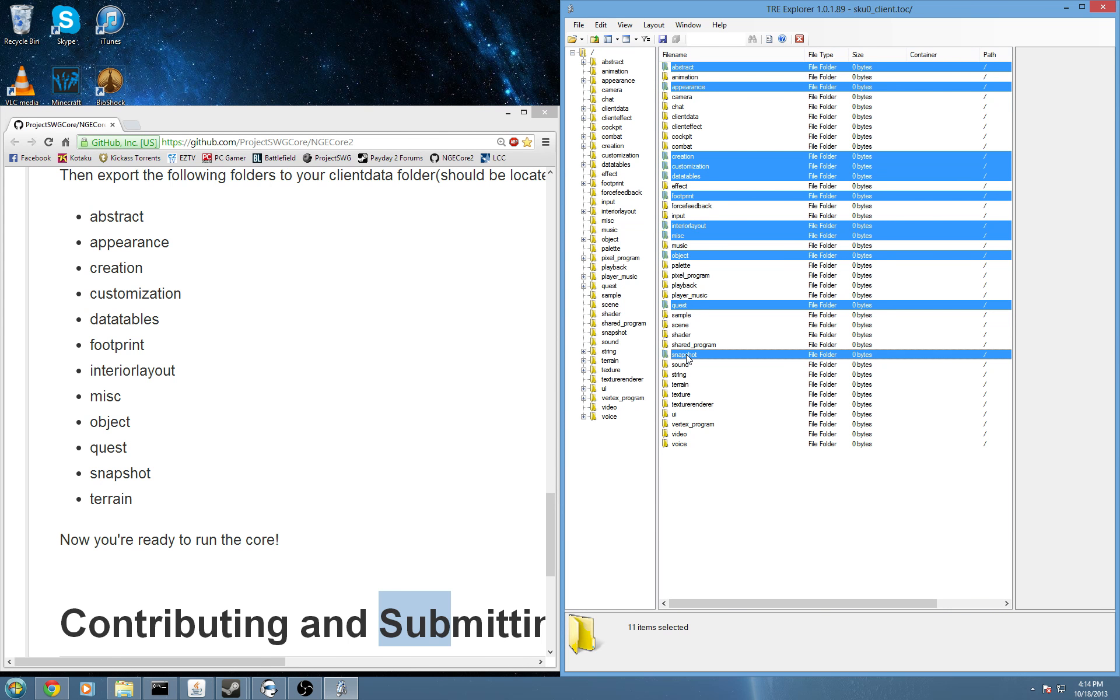
pyautogui.keyDown('ctrl'); pyautogui.click(680, 385); pyautogui.keyUp('ctrl')
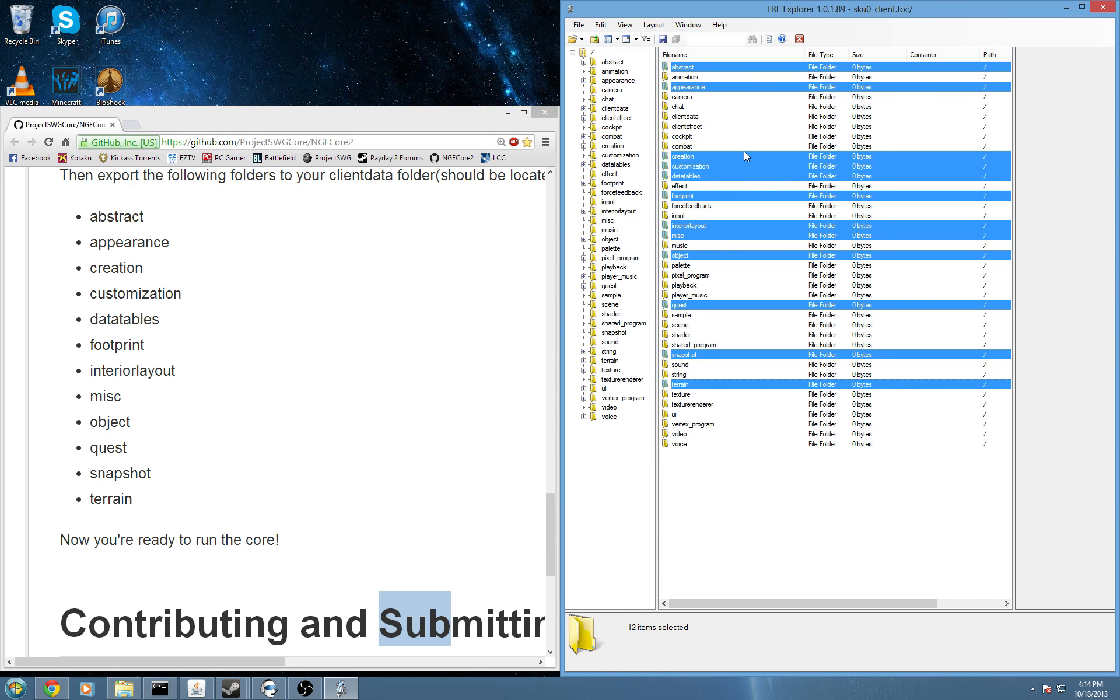
pyautogui.click(584, 30)
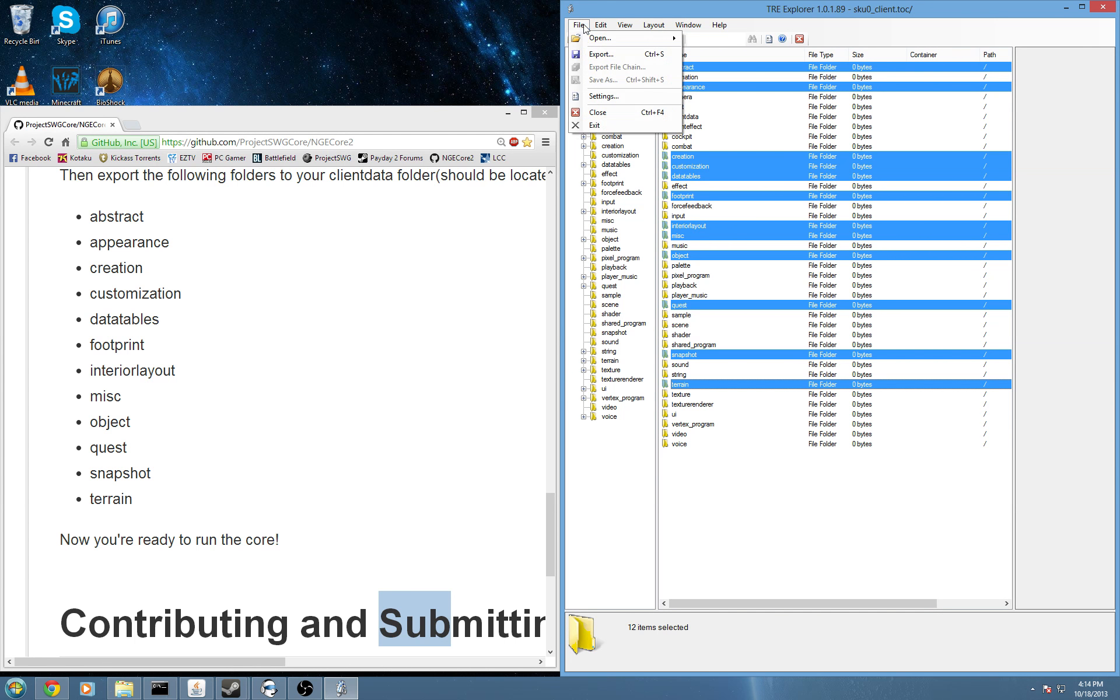
# Start File > Export and expand Computer > Local Disk (C:) in Browse For Folder.
pyautogui.click(594, 54)
pyautogui.moveTo(652, 360); pyautogui.dragTo(678, 326)
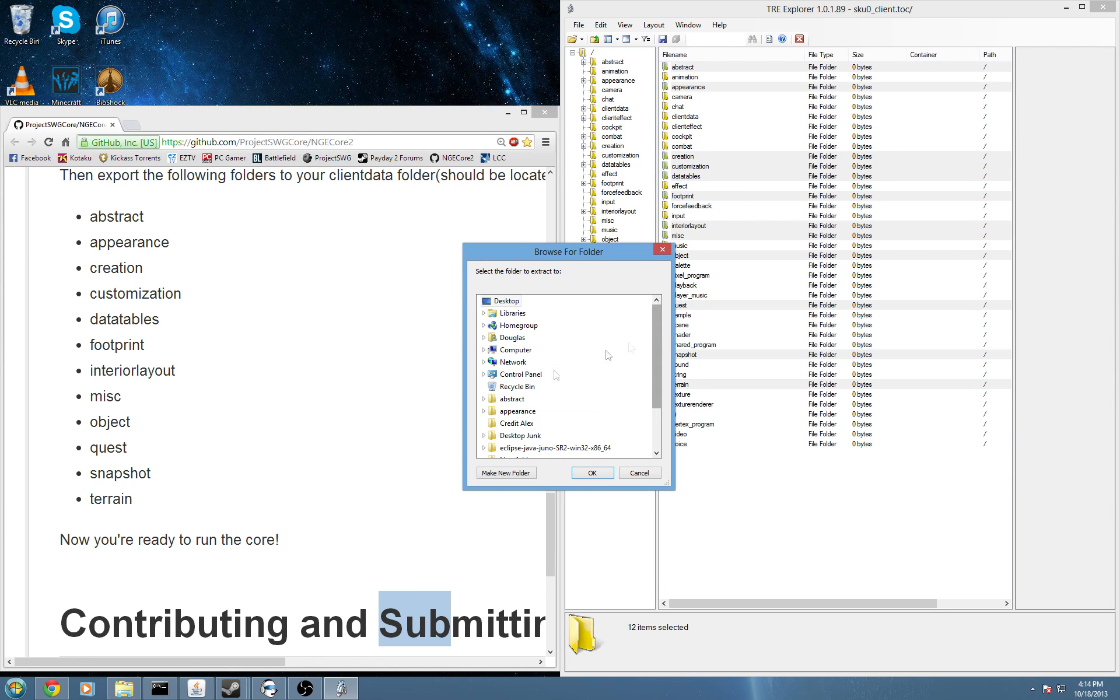
pyautogui.doubleClick(523, 352)
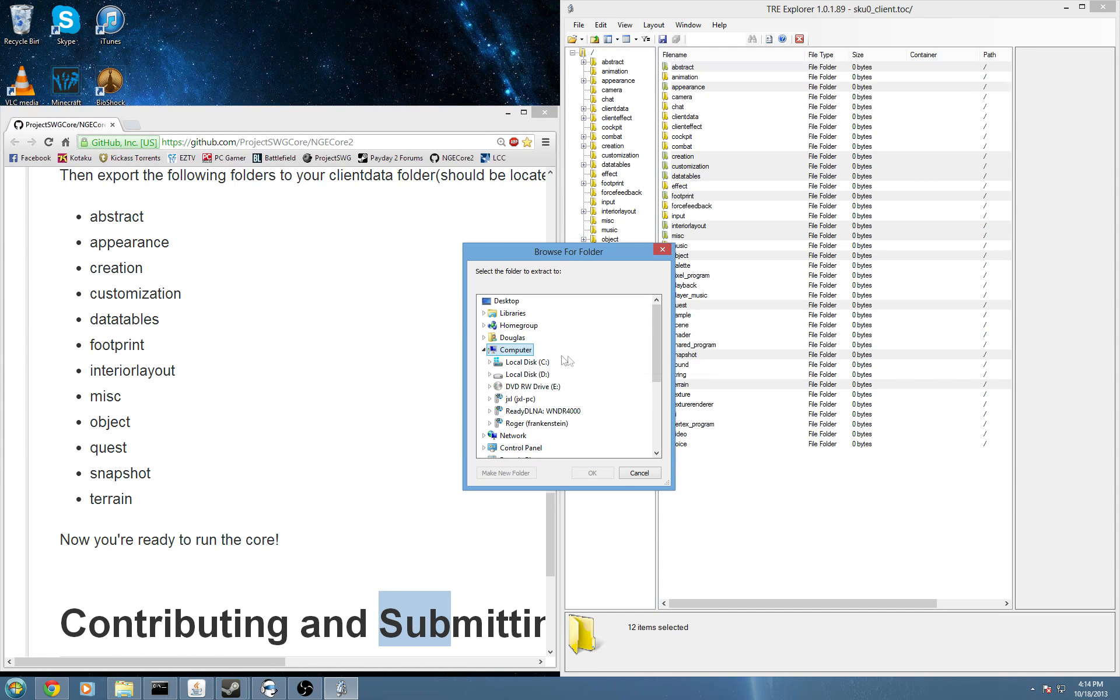
pyautogui.doubleClick(534, 365)
pyautogui.click(518, 338)
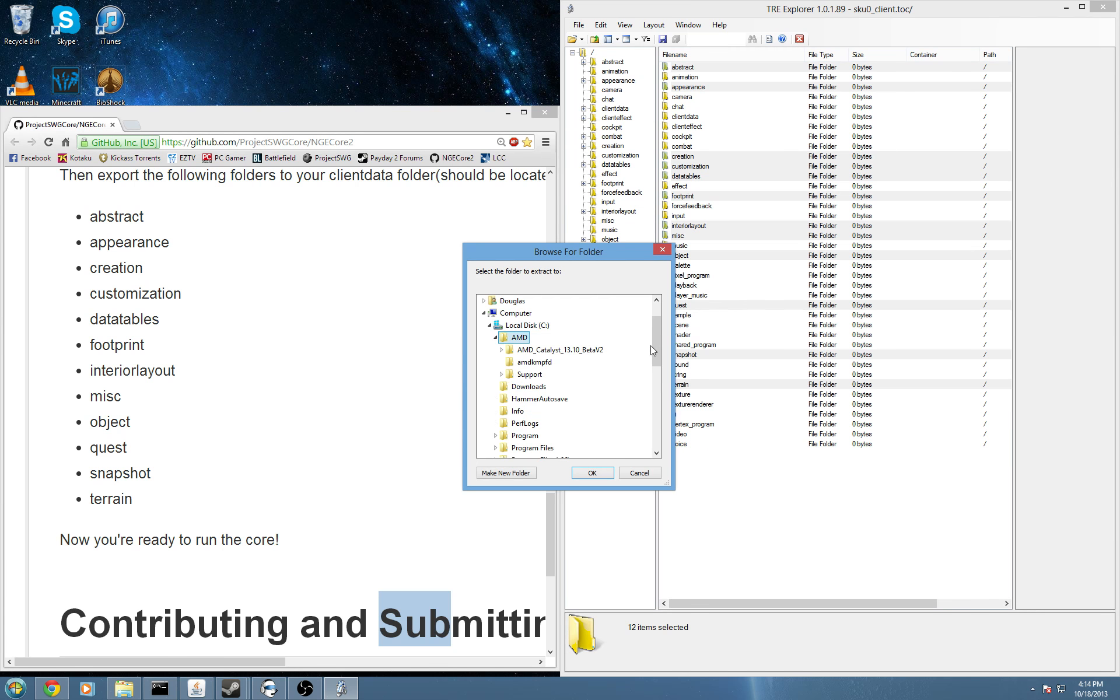
pyautogui.click(495, 338)
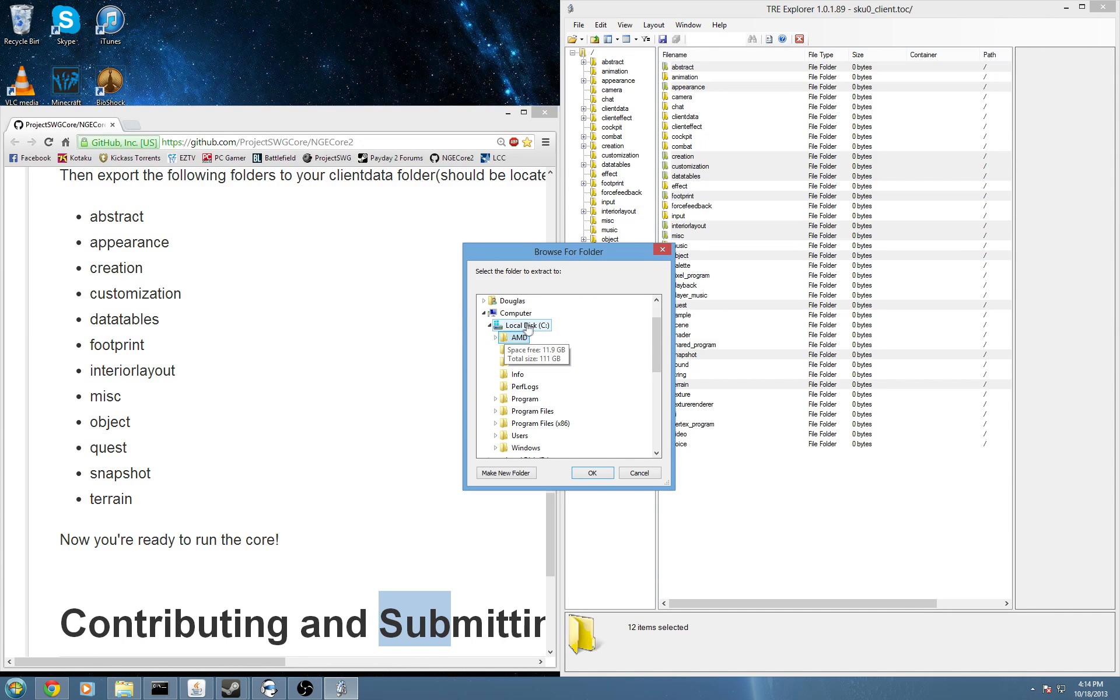
pyautogui.scroll(-1, 658, 348)
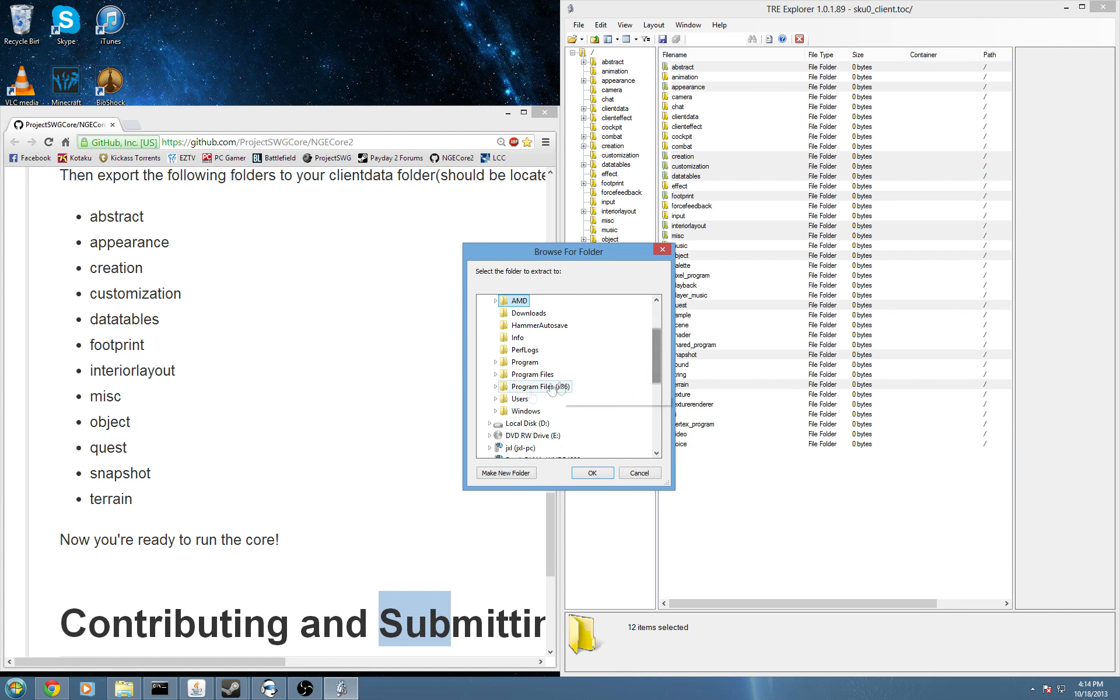
# Choose Users > My Documents > GitHub > NGECore2 > clientdata as the destination and export.
pyautogui.doubleClick(510, 403)
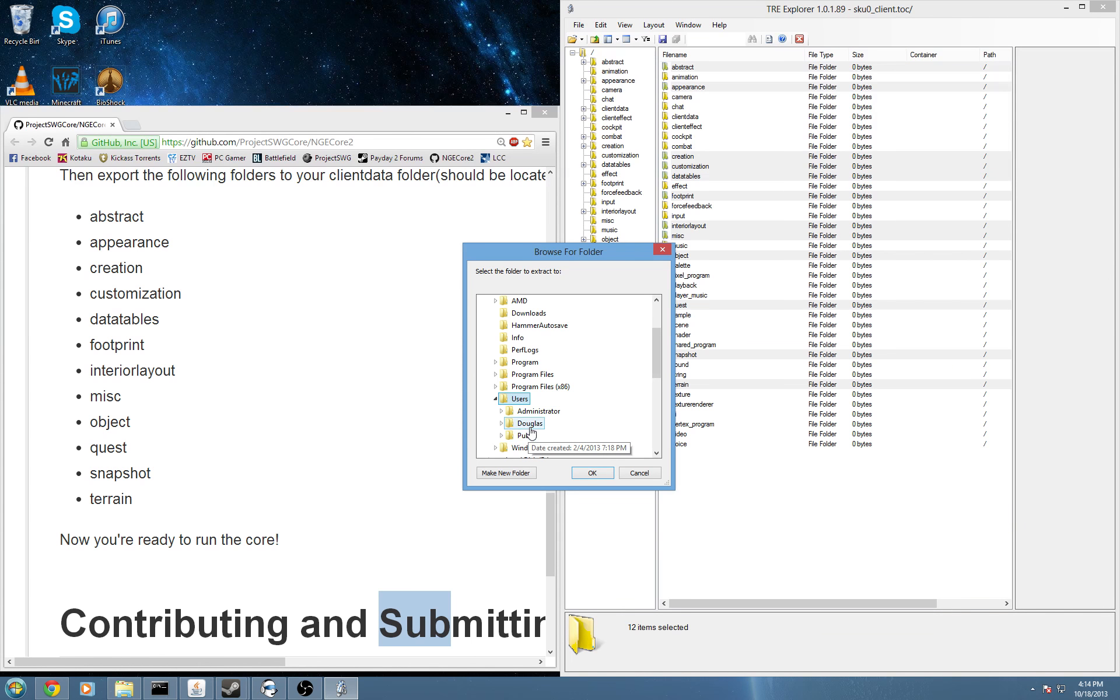
pyautogui.doubleClick(528, 424)
pyautogui.doubleClick(546, 411)
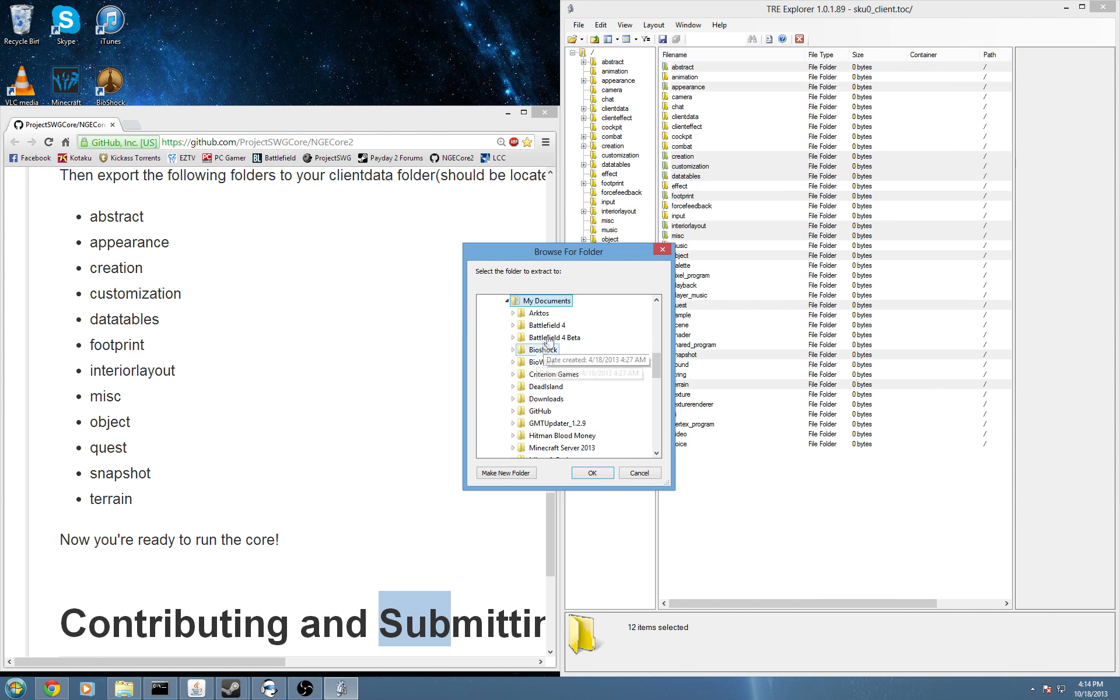
pyautogui.click(546, 413)
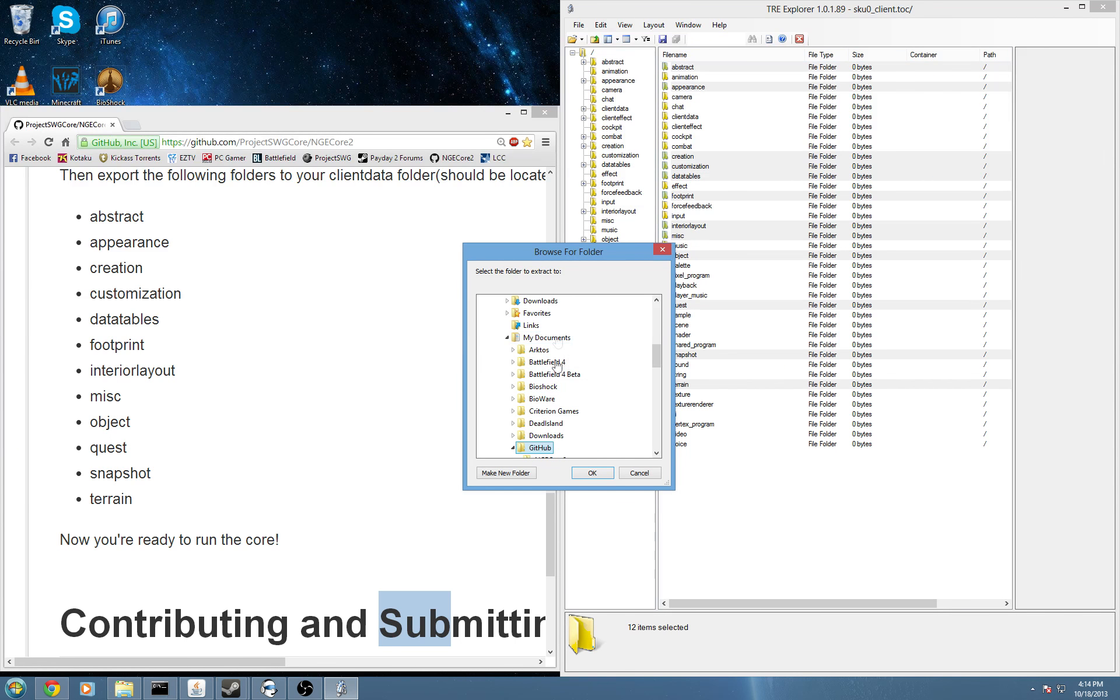
pyautogui.moveTo(654, 351); pyautogui.dragTo(656, 361)
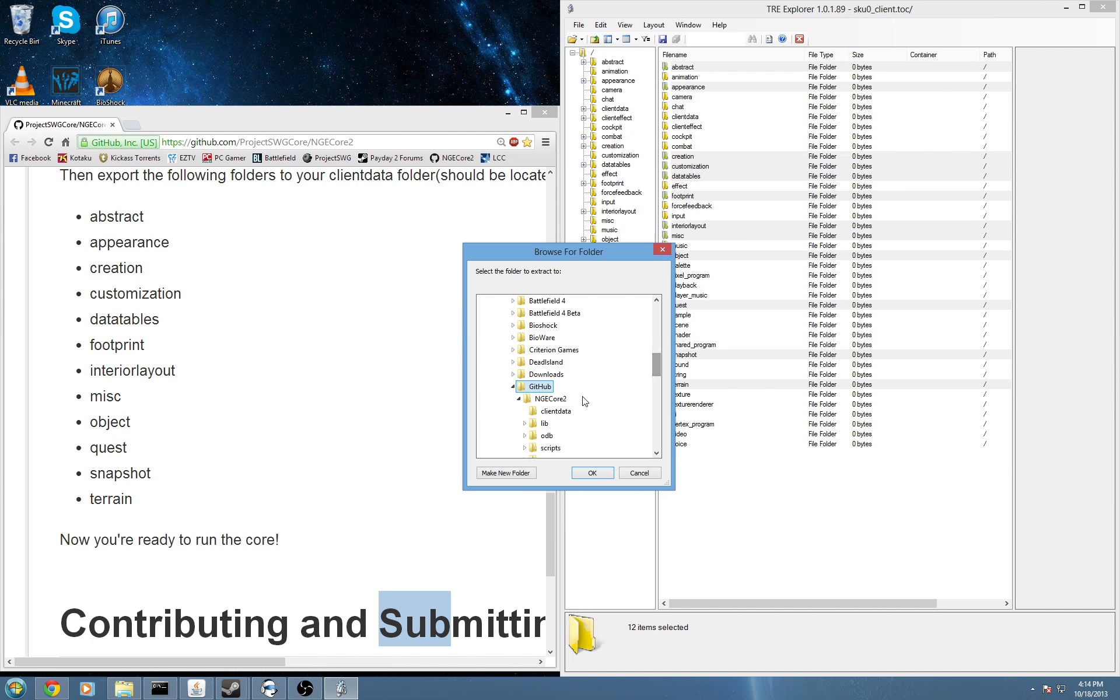
pyautogui.click(547, 401)
pyautogui.click(546, 413)
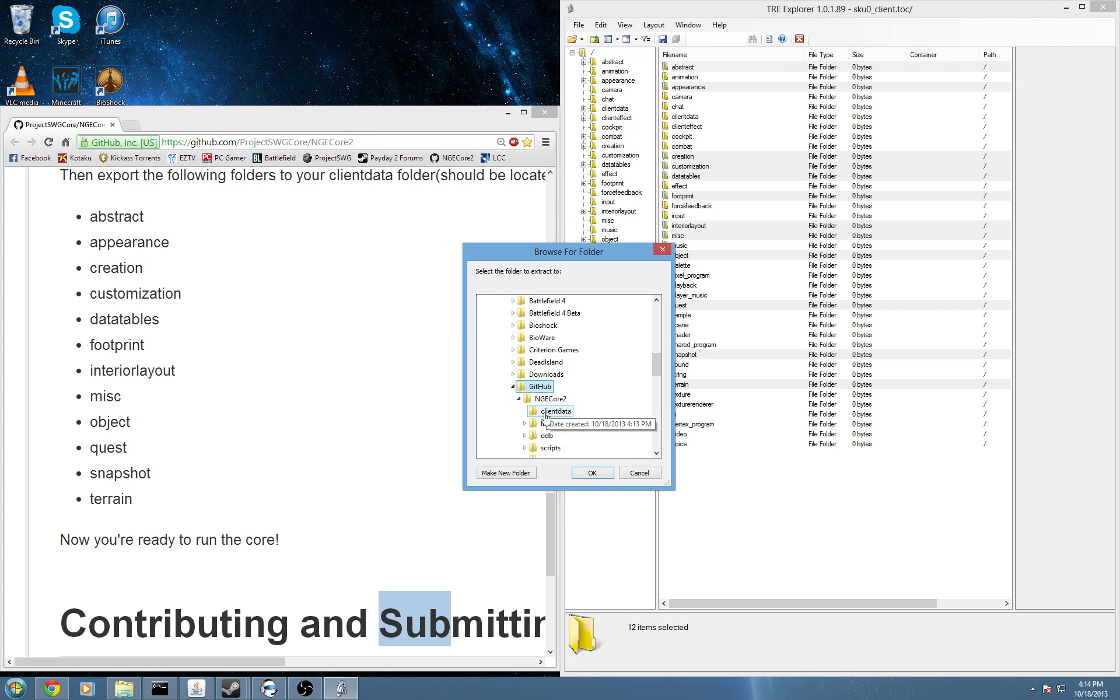
pyautogui.click(591, 473)
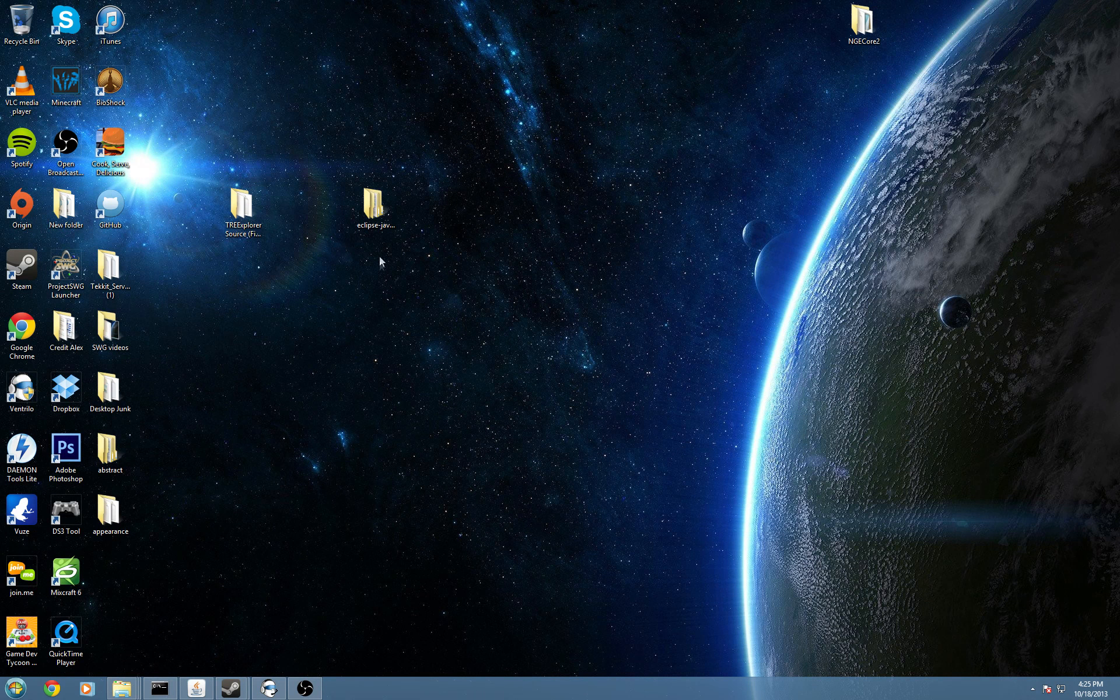
# Launch Eclipse from the desktop's eclipse folder and accept the default workspace.
pyautogui.doubleClick(392, 205)
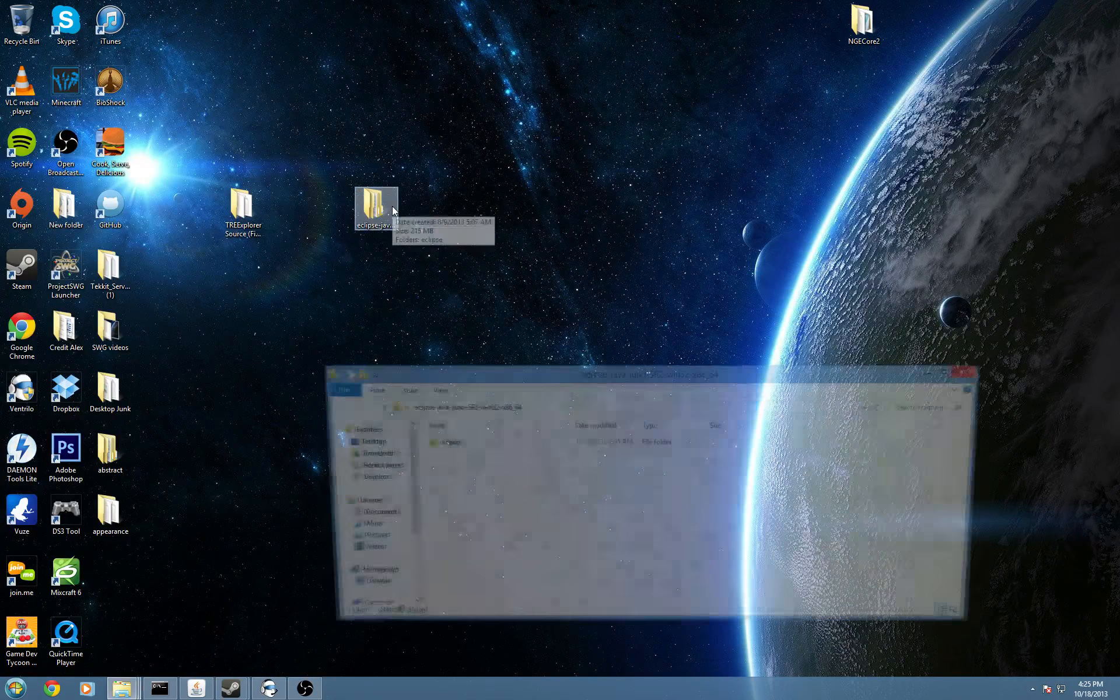
pyautogui.click(502, 440)
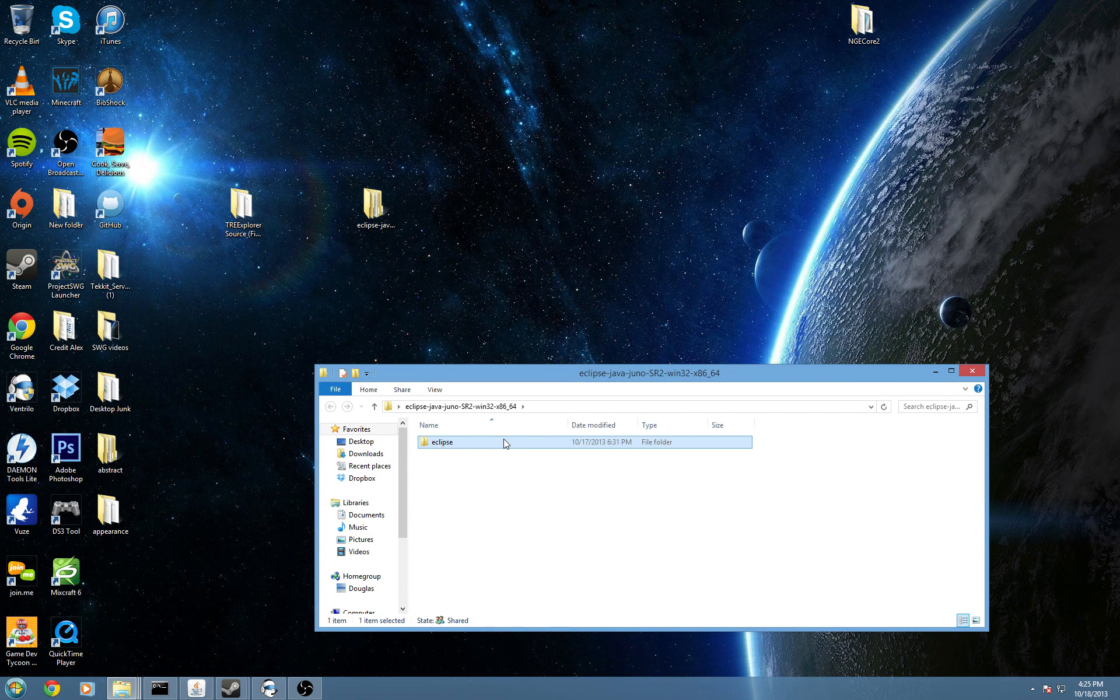
pyautogui.doubleClick(504, 444)
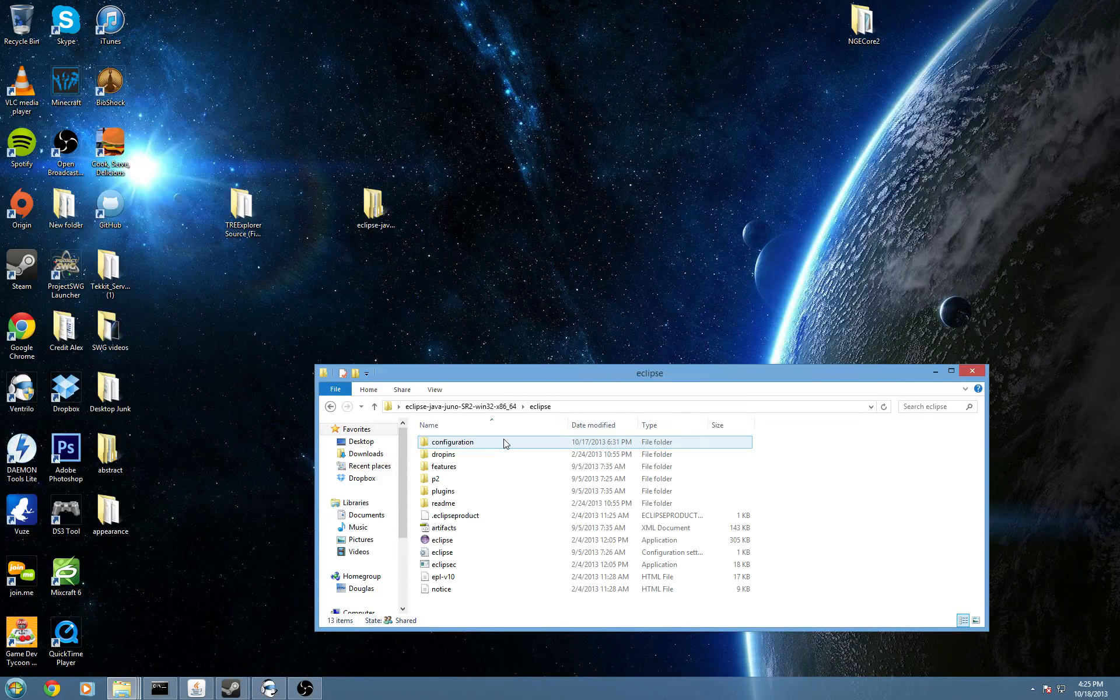
pyautogui.doubleClick(473, 541)
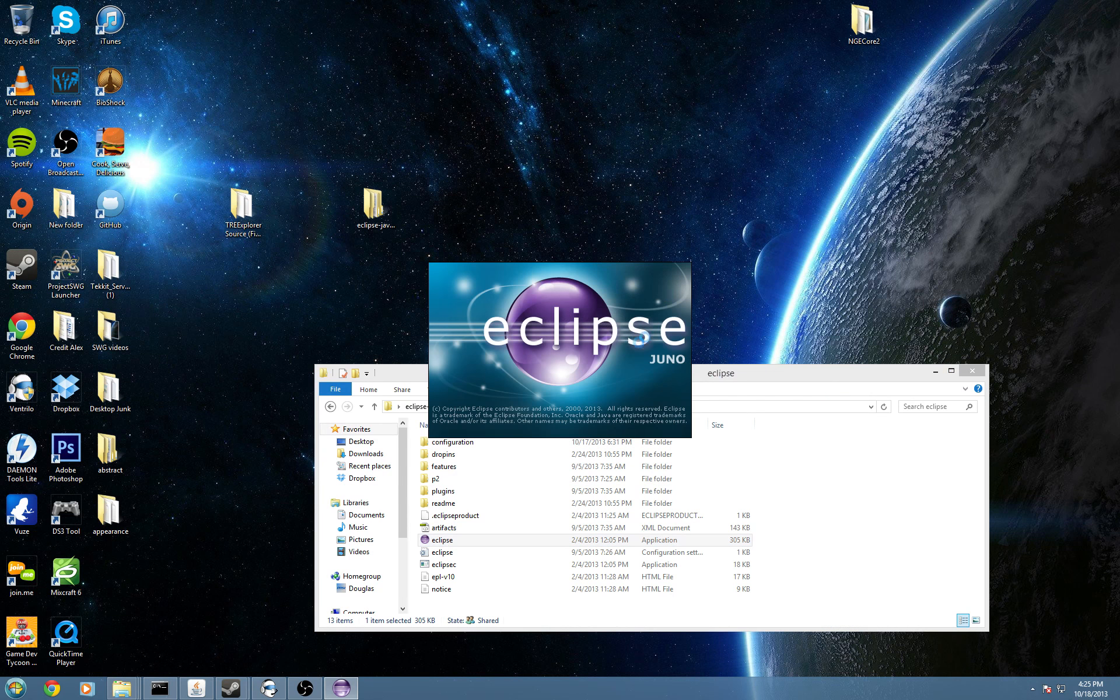
pyautogui.click(935, 371)
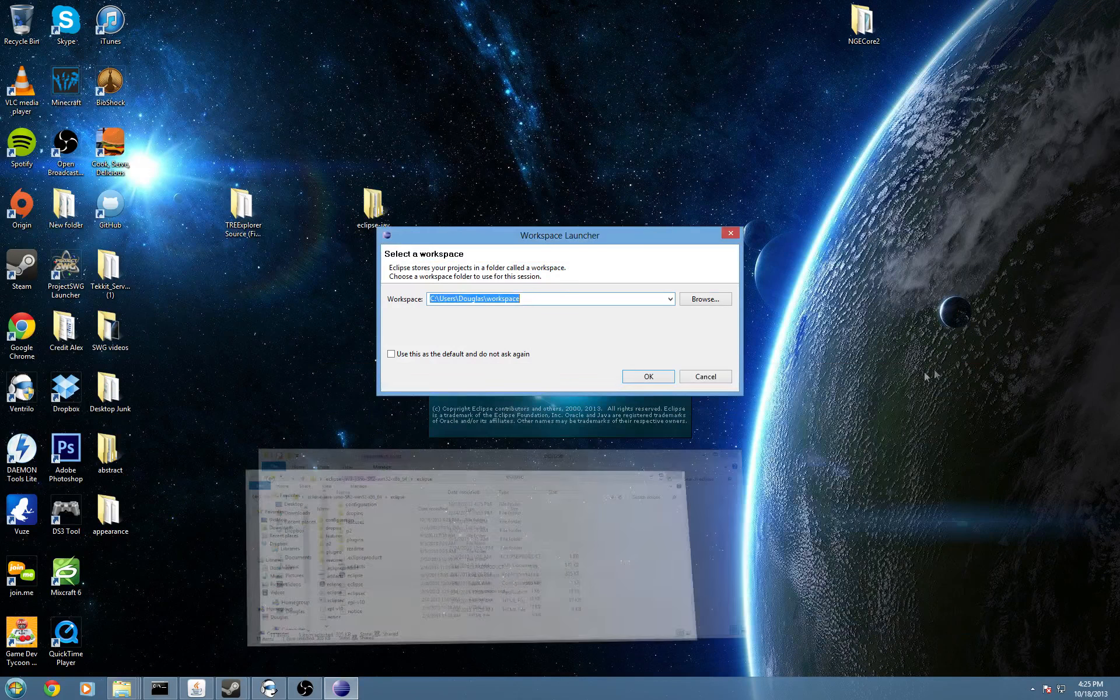
pyautogui.click(643, 381)
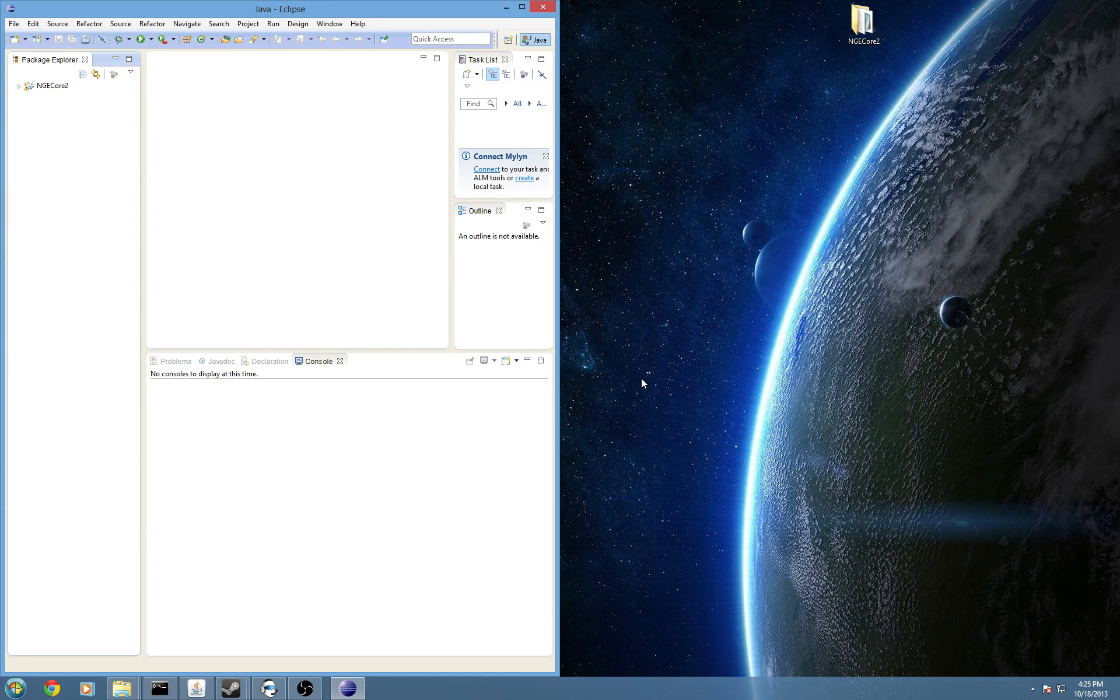
# Delete NGECore2 from the workspace without deleting disk contents, then maximize Eclipse.
pyautogui.click(43, 87)
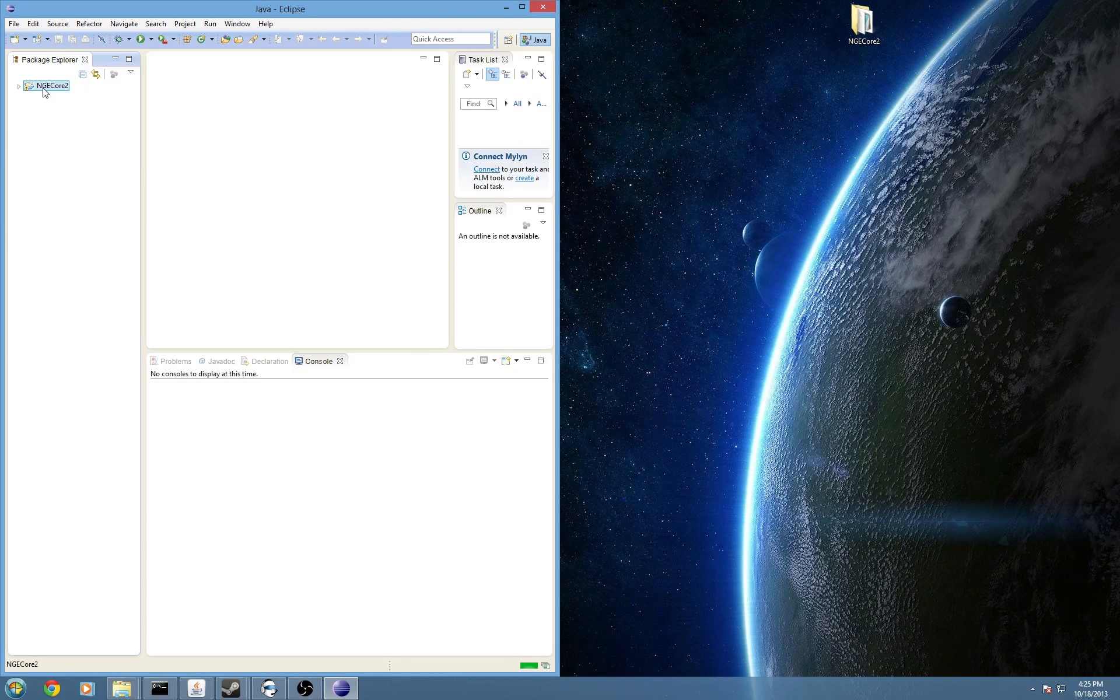
pyautogui.rightClick(43, 89)
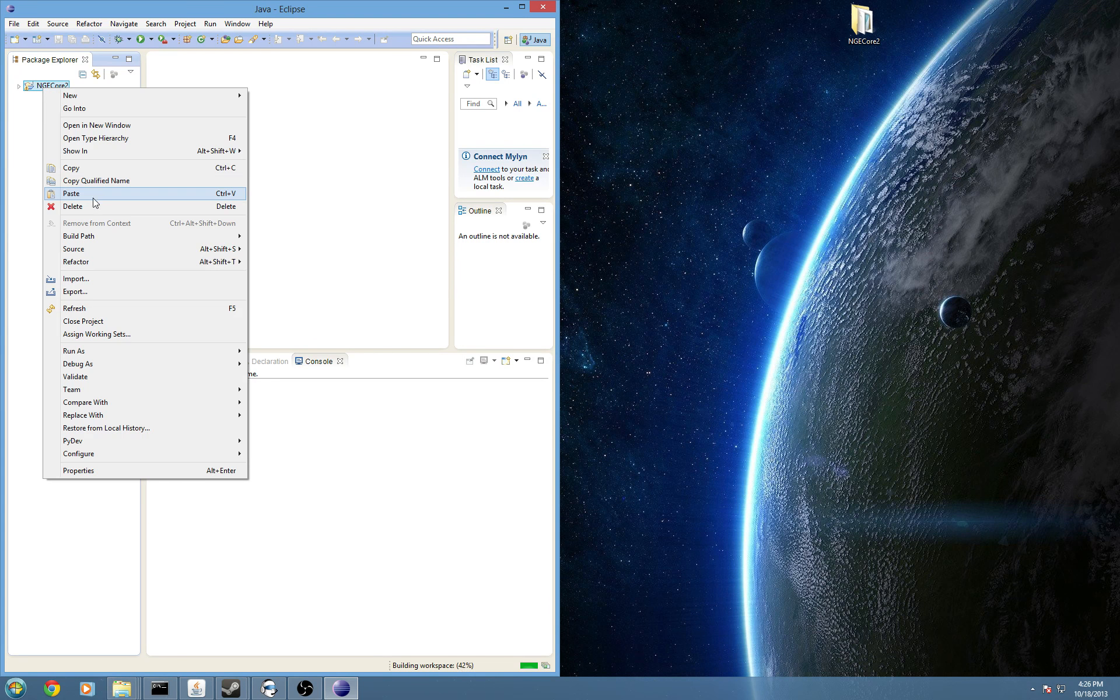
pyautogui.press('Delete')
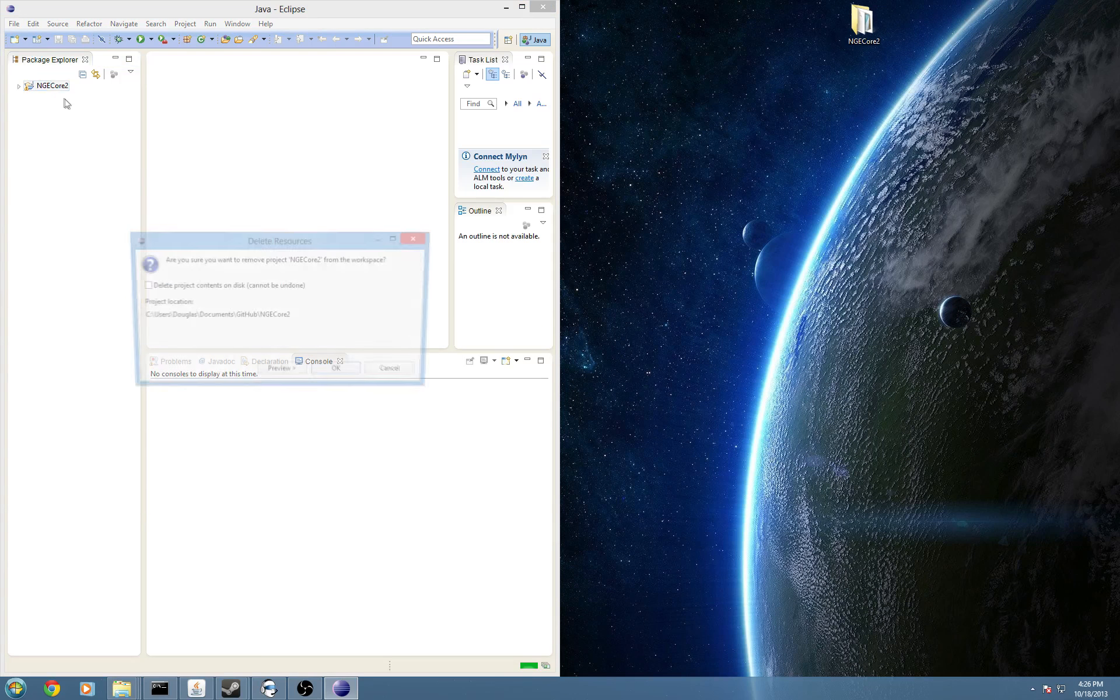
pyautogui.click(329, 373)
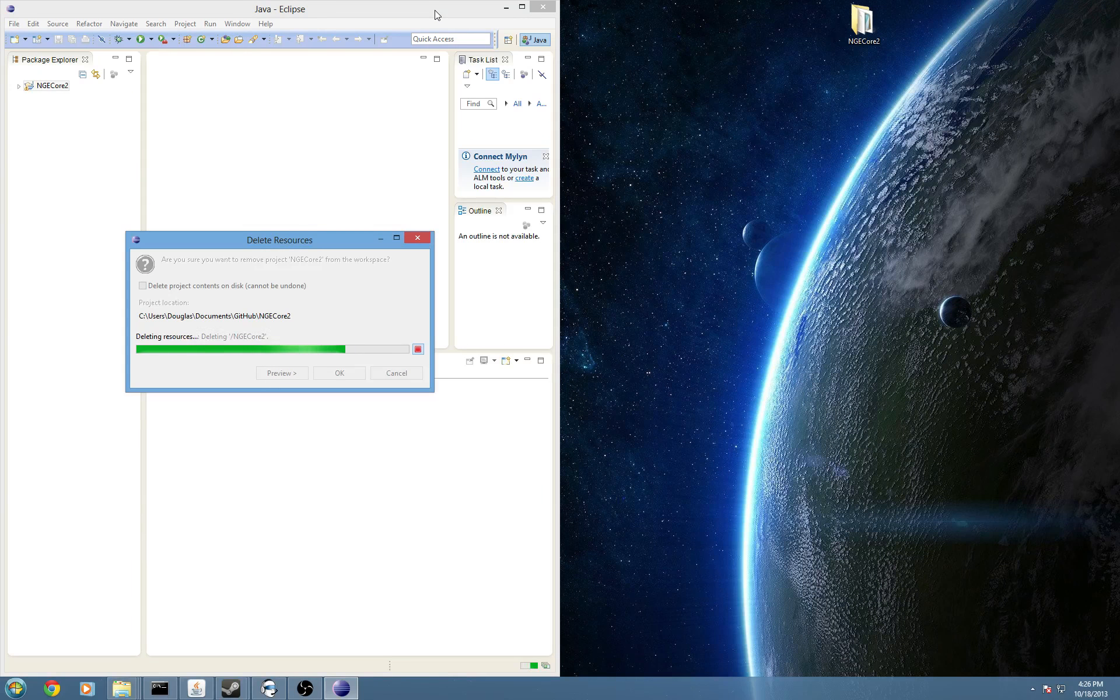
pyautogui.moveTo(433, 11); pyautogui.dragTo(618, 4)
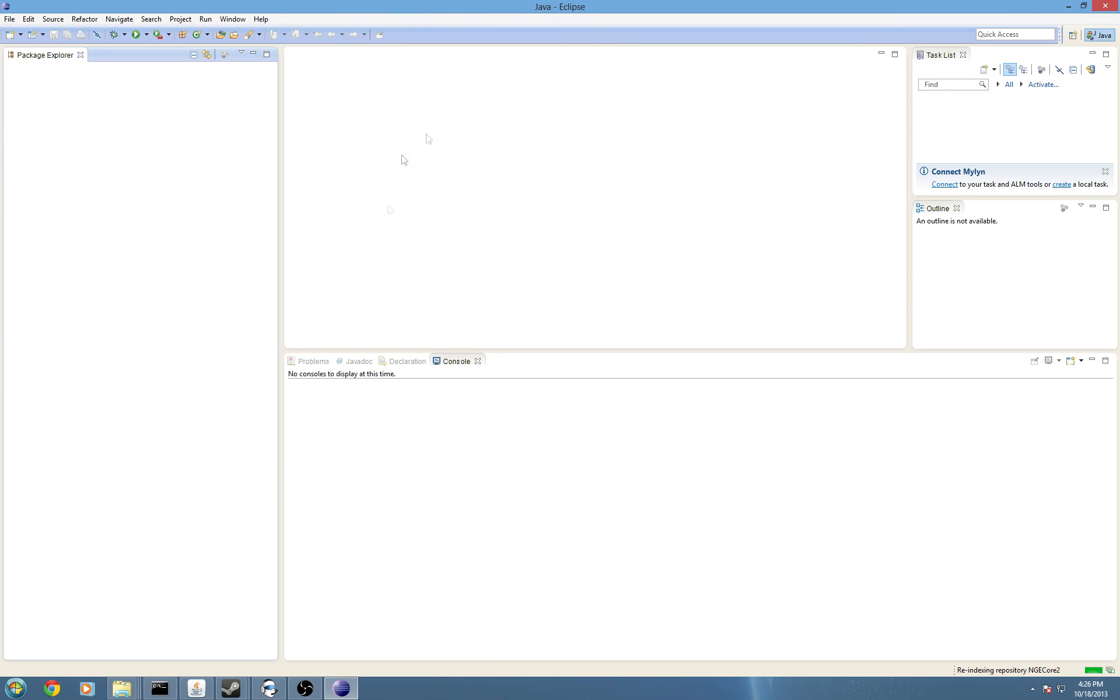
# Run File > Import > Git > Projects from Git with a Local source, selecting the NGECore2 repository.
pyautogui.click(8, 19)
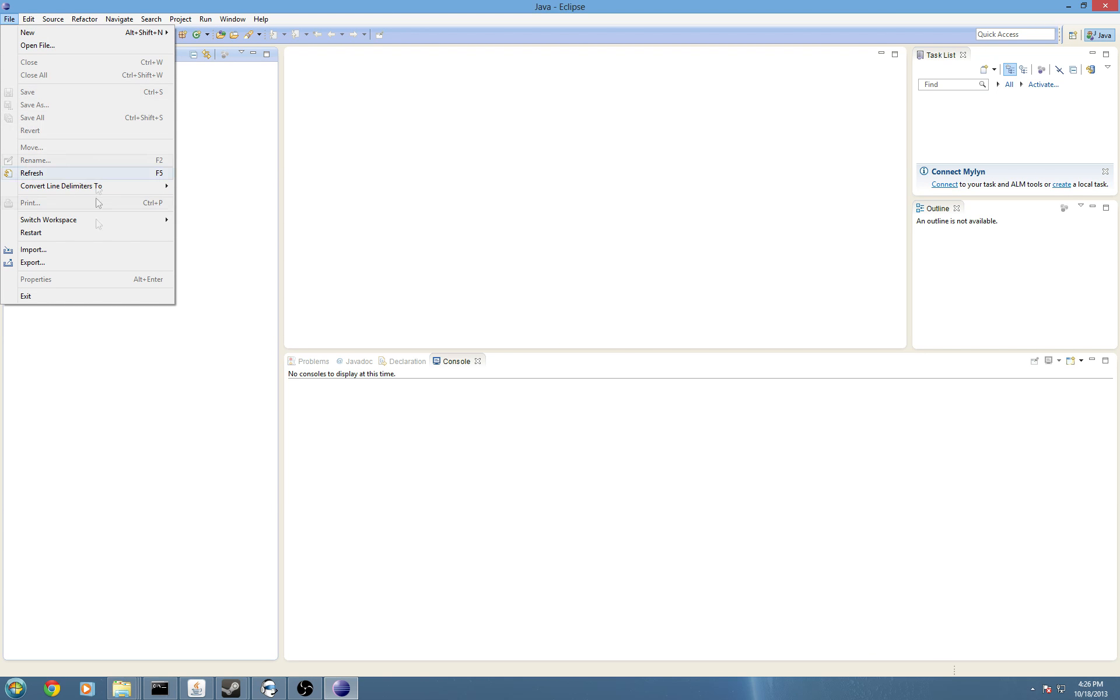
pyautogui.click(92, 247)
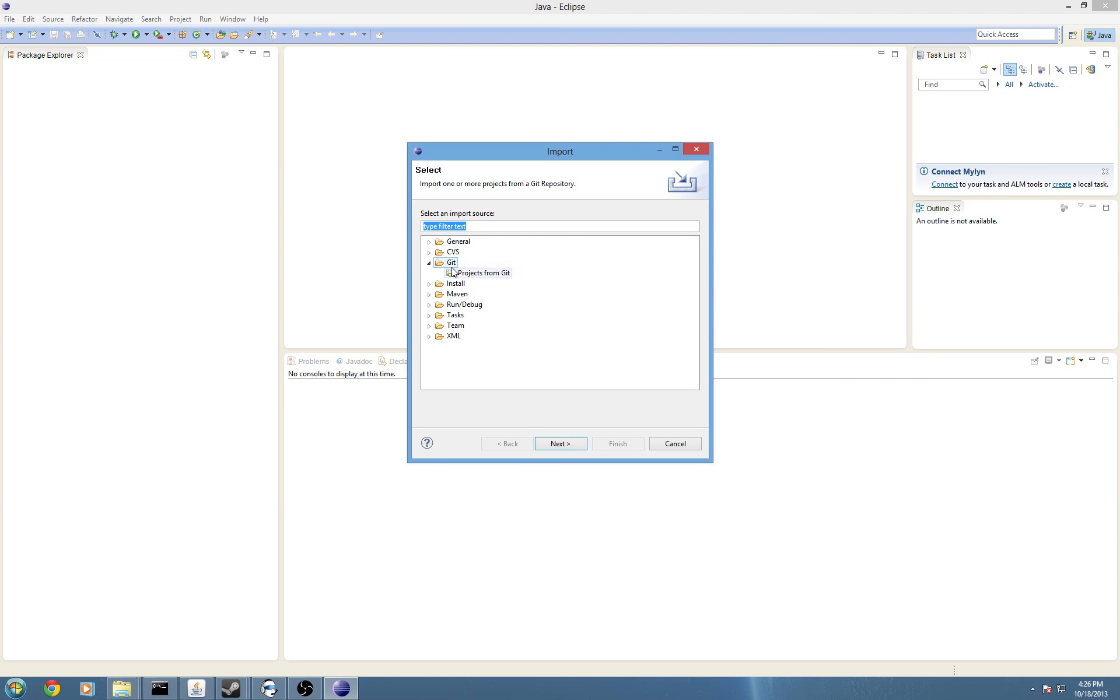
pyautogui.click(452, 266)
pyautogui.click(506, 274)
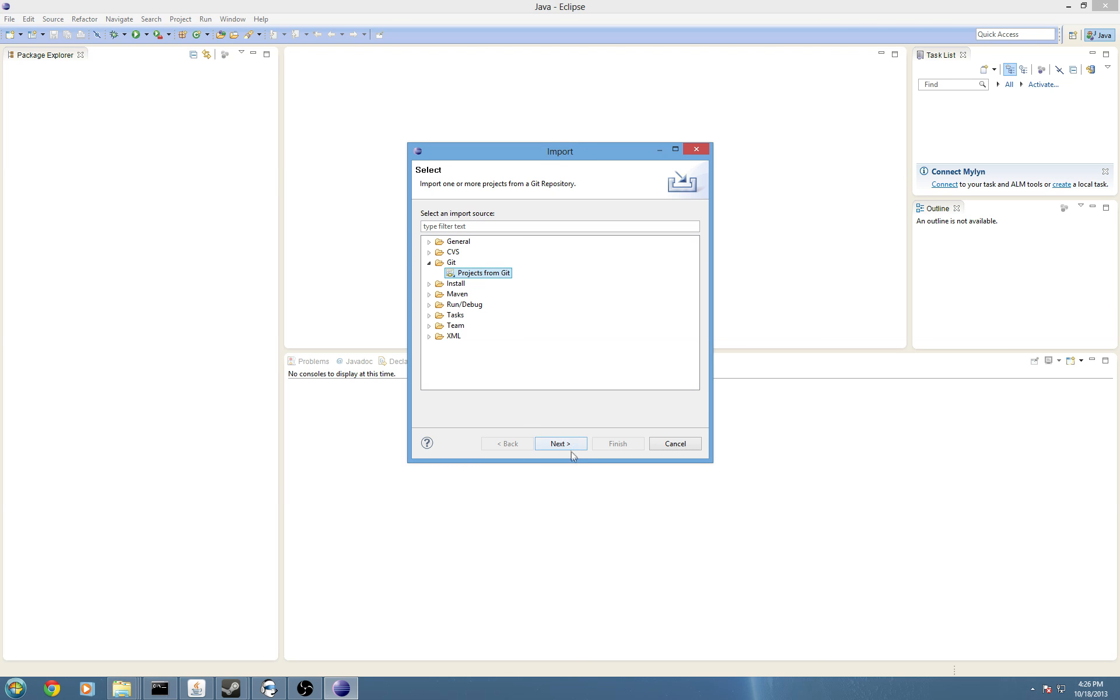
pyautogui.click(569, 446)
pyautogui.click(448, 224)
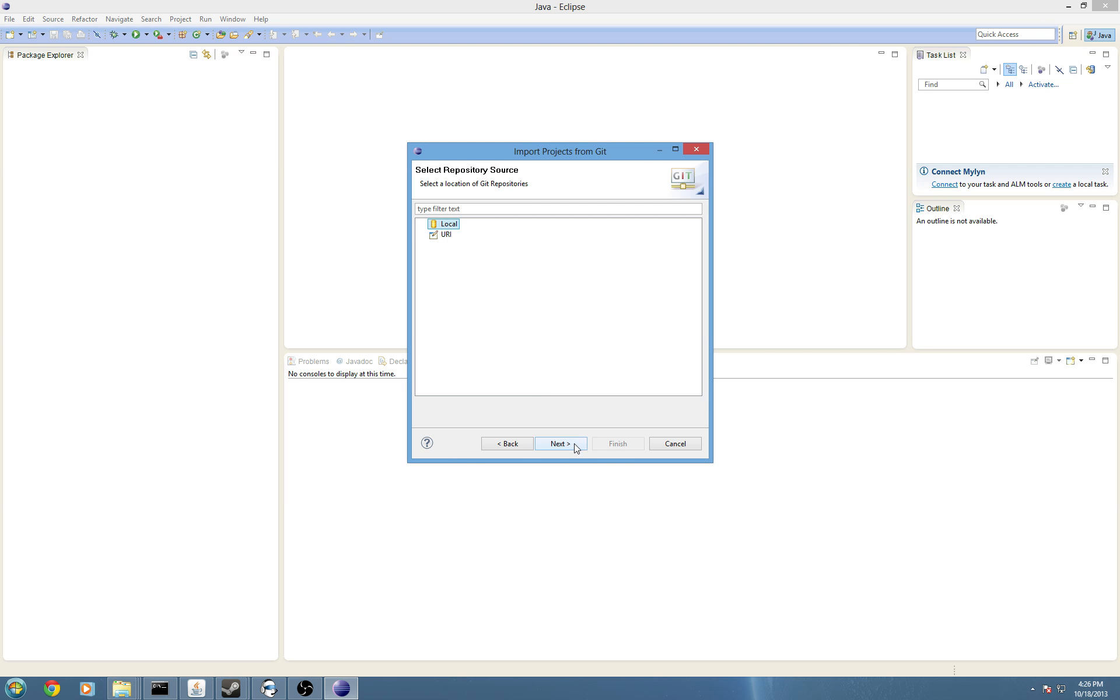
pyautogui.click(574, 447)
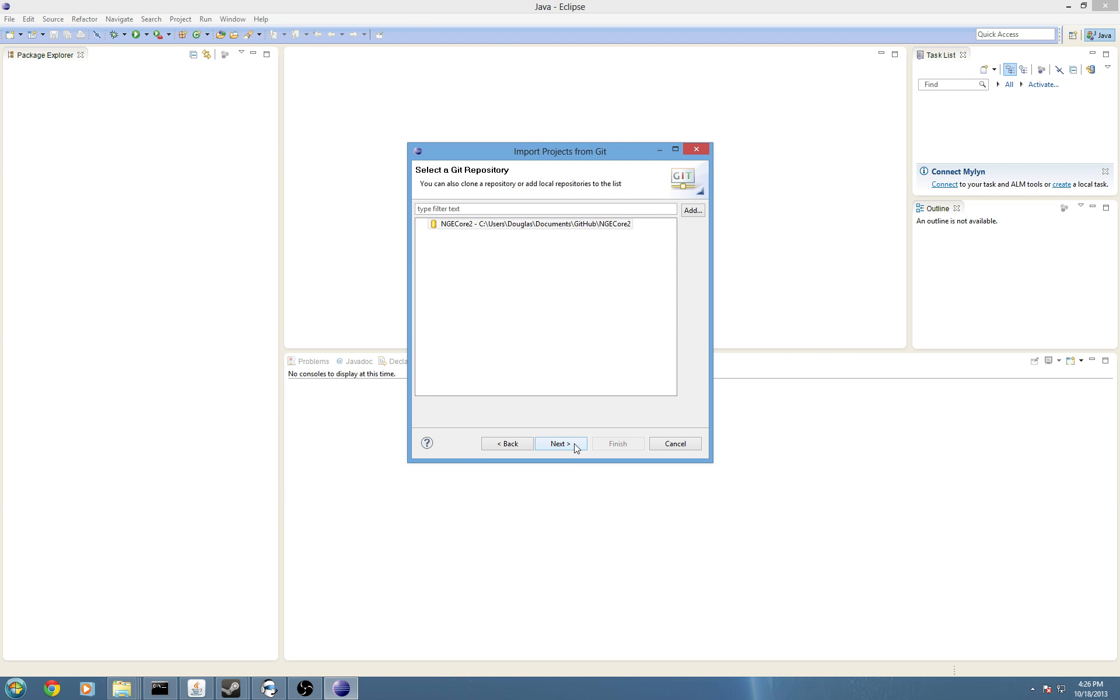
pyautogui.click(615, 225)
pyautogui.click(560, 444)
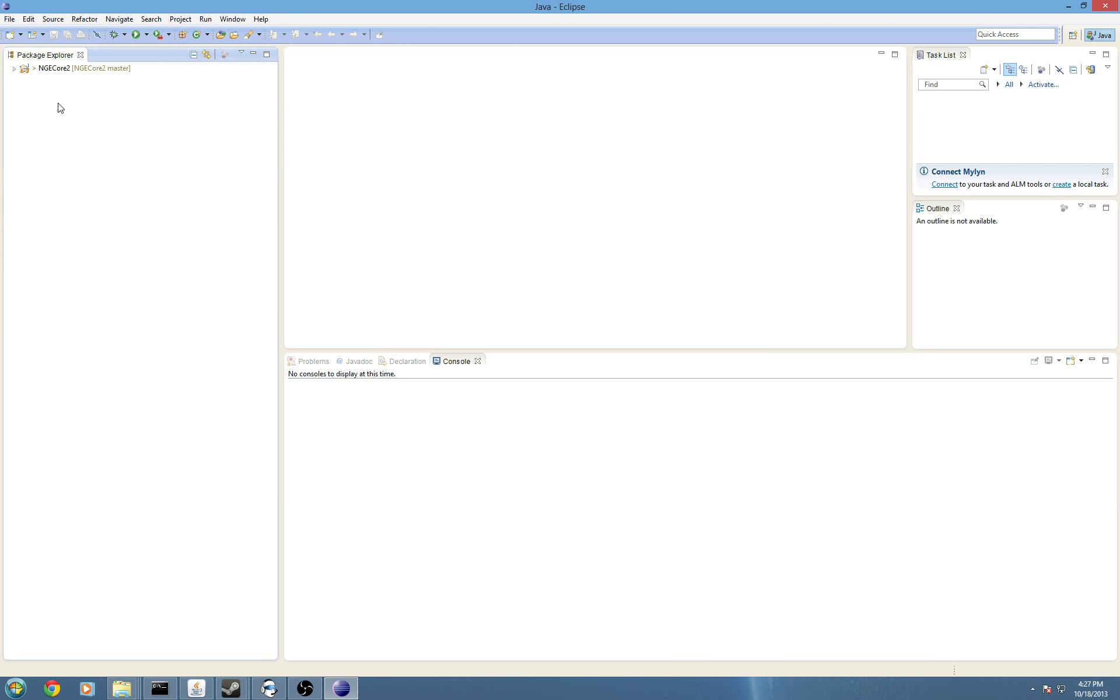
# Expand NGECore2 > scripts > buffs and open me_buff_melee_gb_1.py.
pyautogui.click(14, 69)
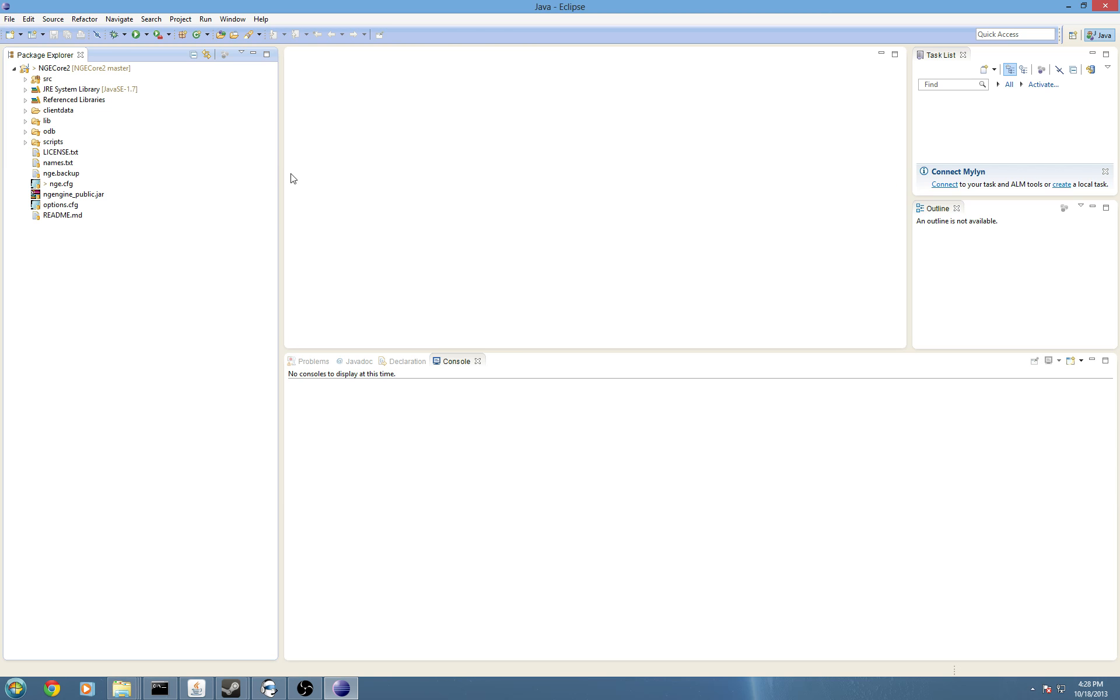
pyautogui.click(26, 143)
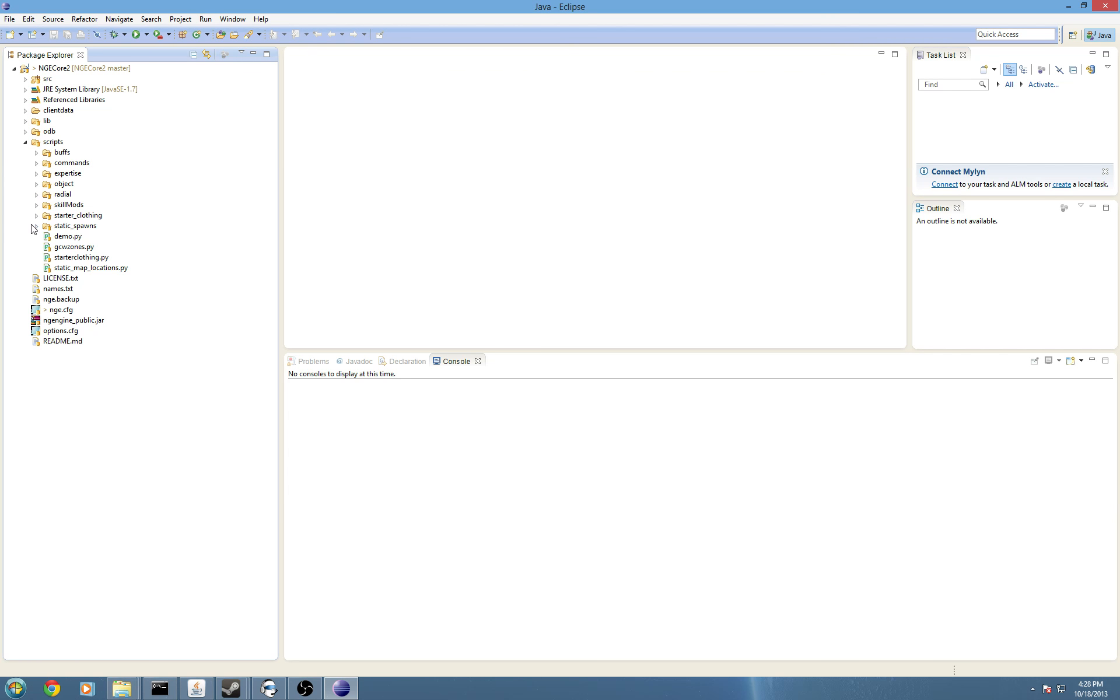
pyautogui.click(25, 142)
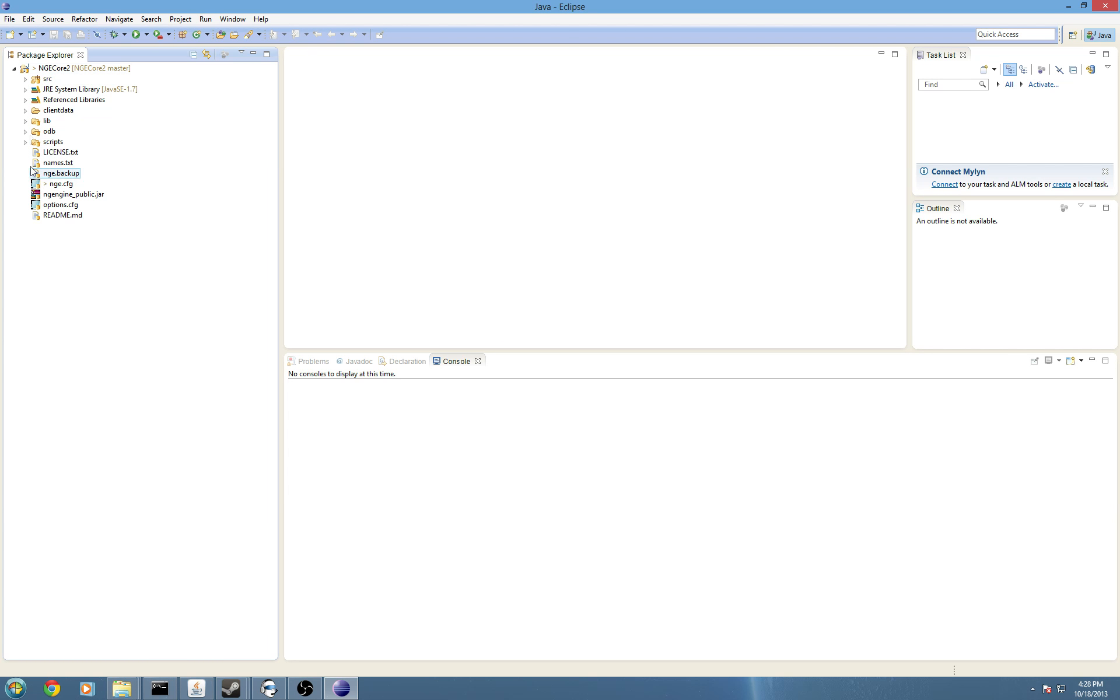
pyautogui.click(26, 143)
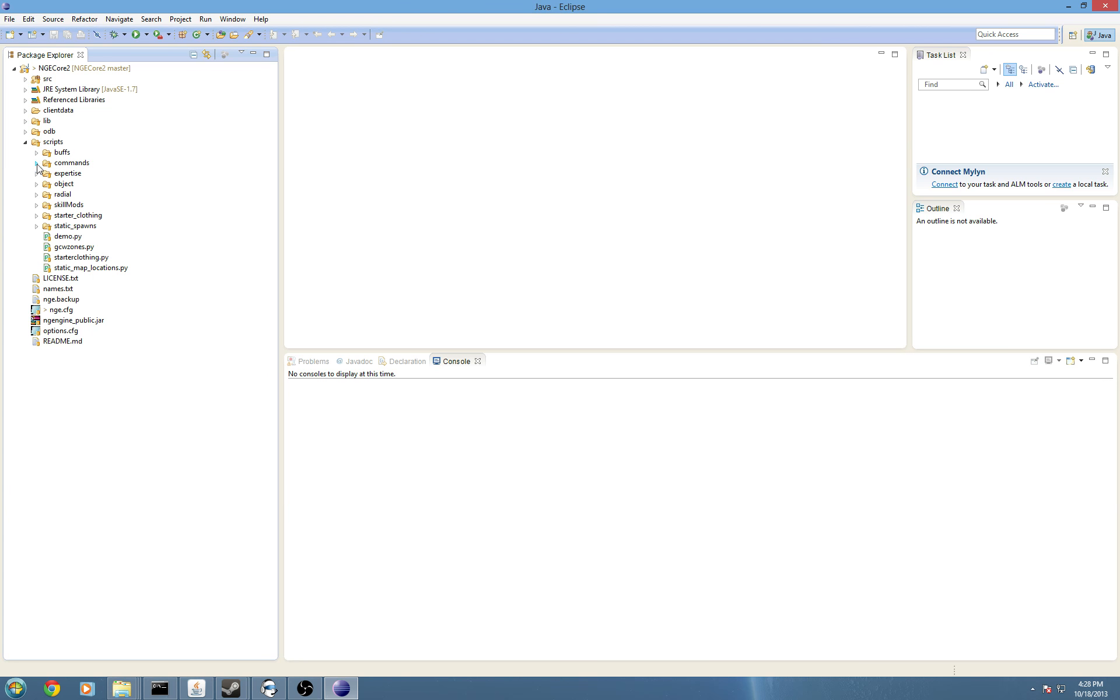
pyautogui.click(36, 153)
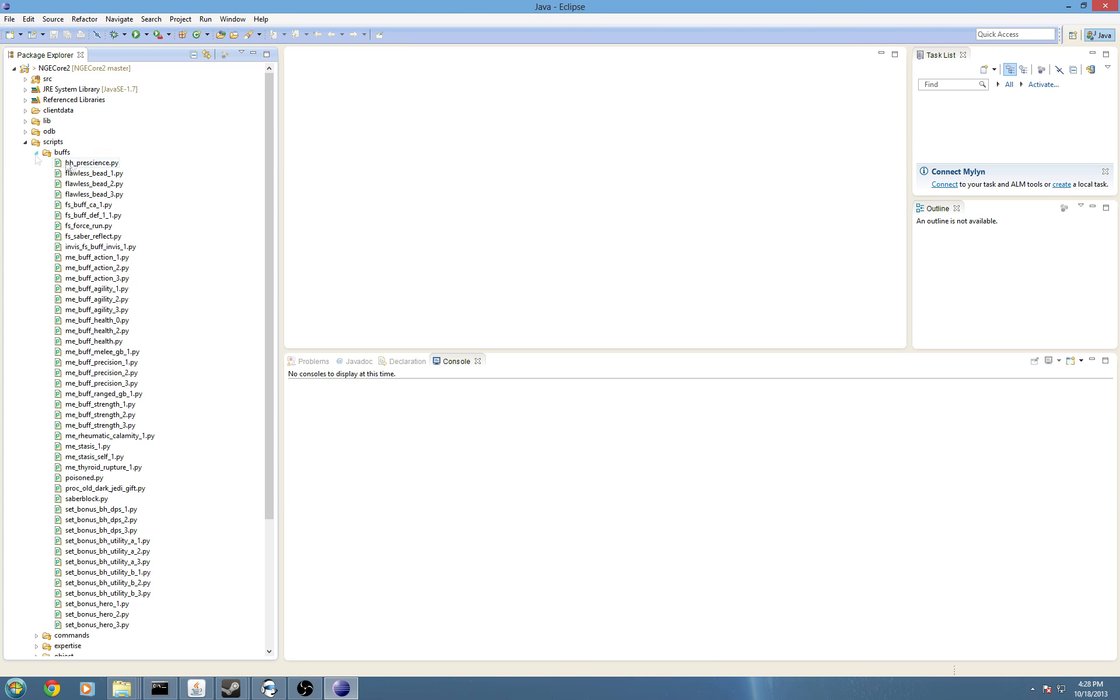
pyautogui.click(102, 352)
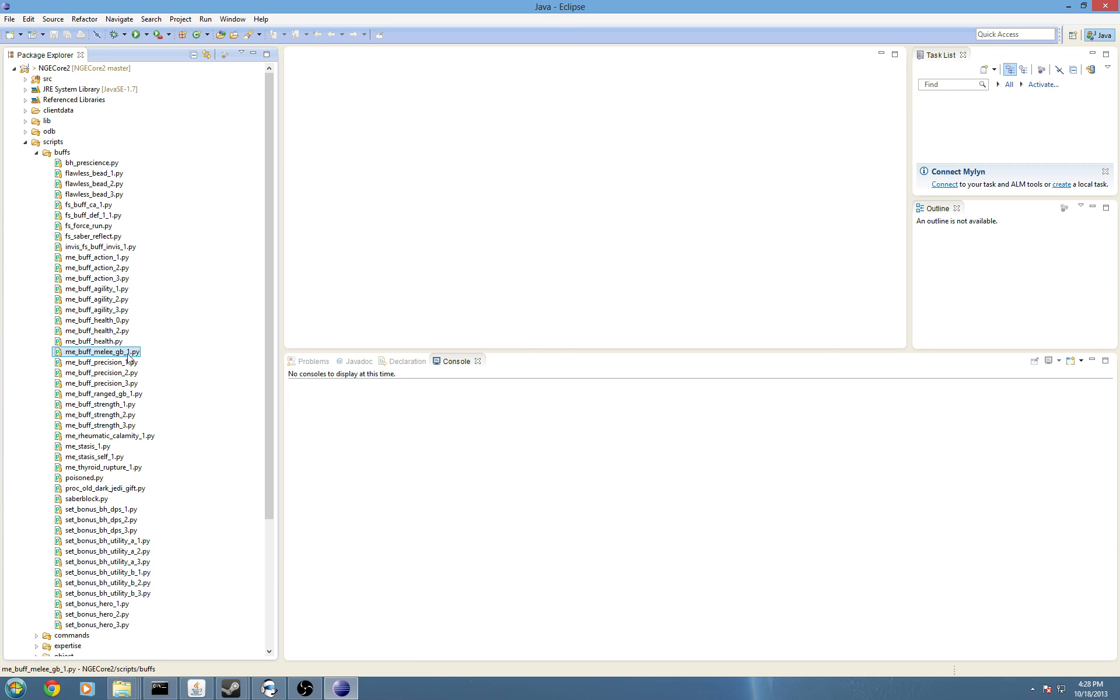
pyautogui.doubleClick(86, 356)
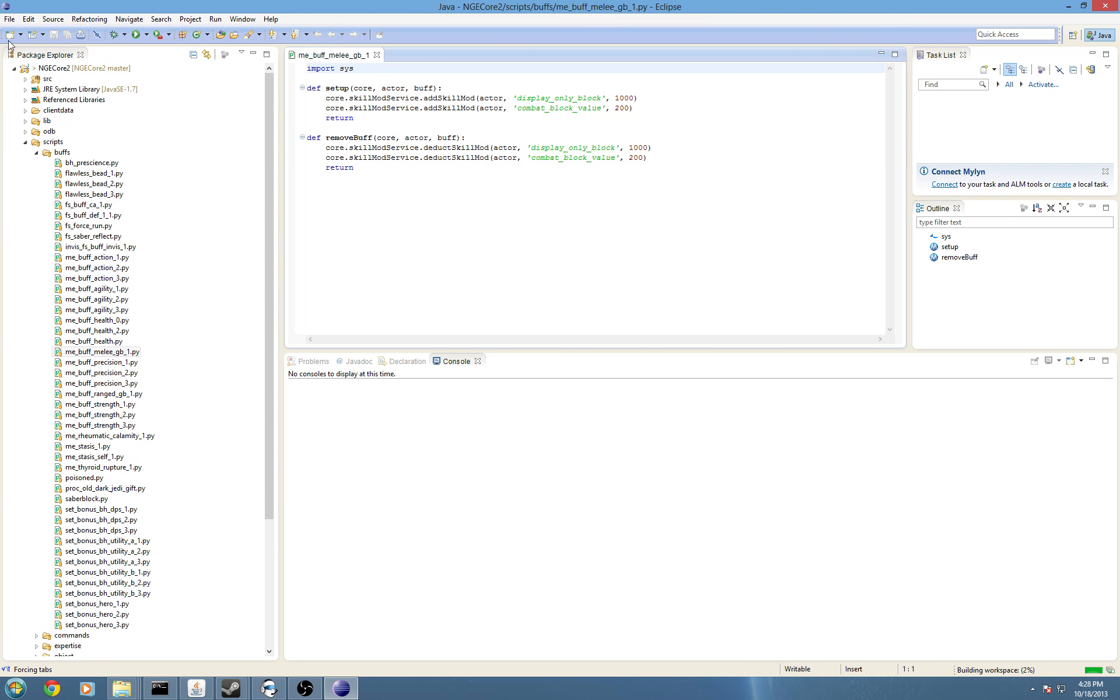
# Close the script, collapse scripts and refresh the workspace with F5.
pyautogui.click(378, 55)
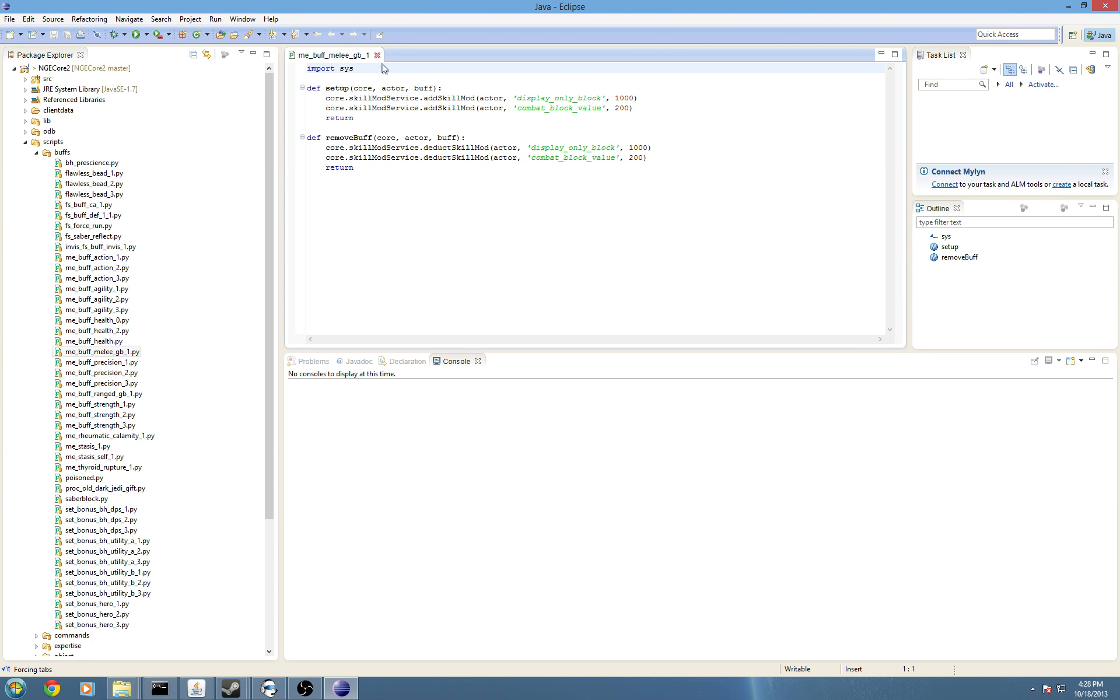
pyautogui.click(378, 56)
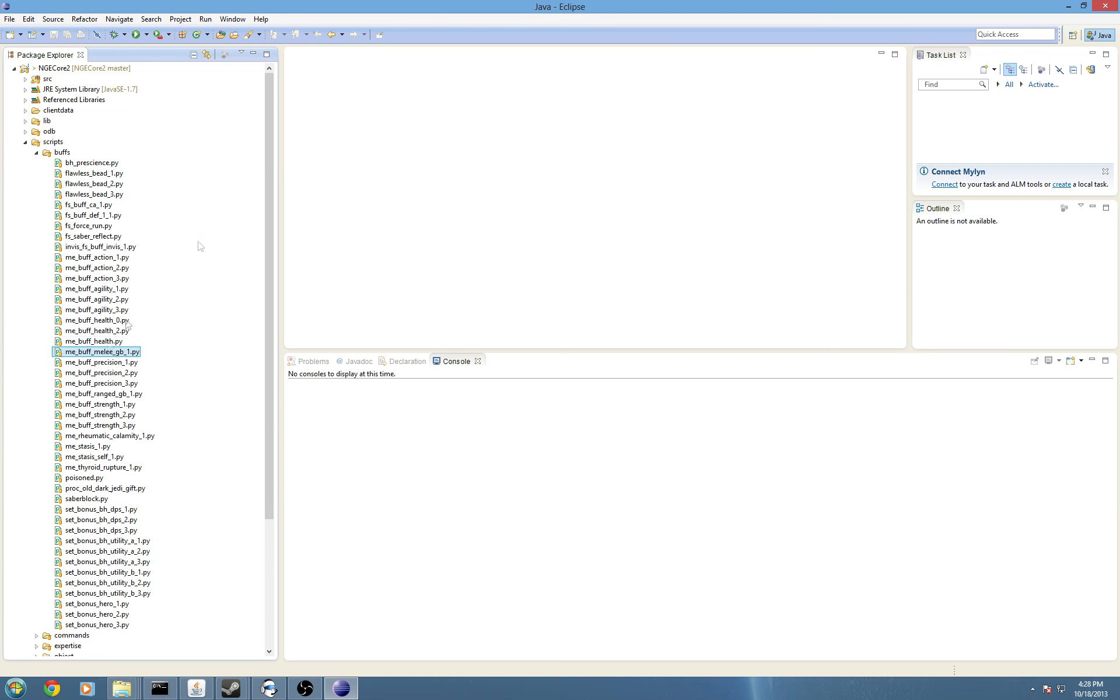
pyautogui.click(26, 143)
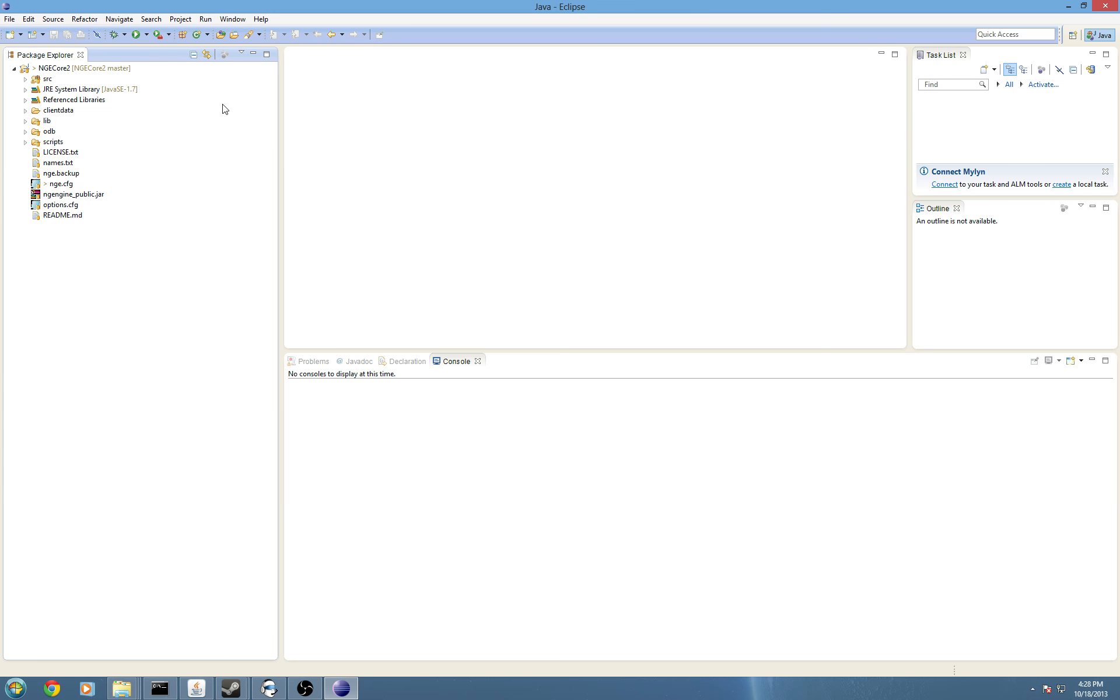
pyautogui.press('F5')
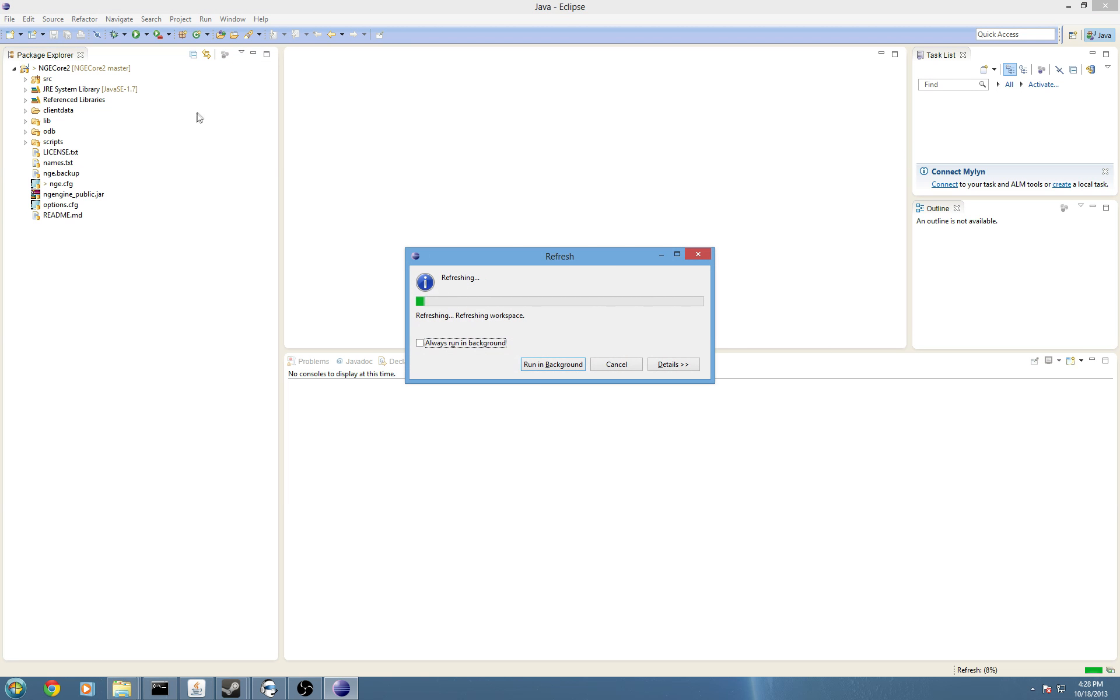